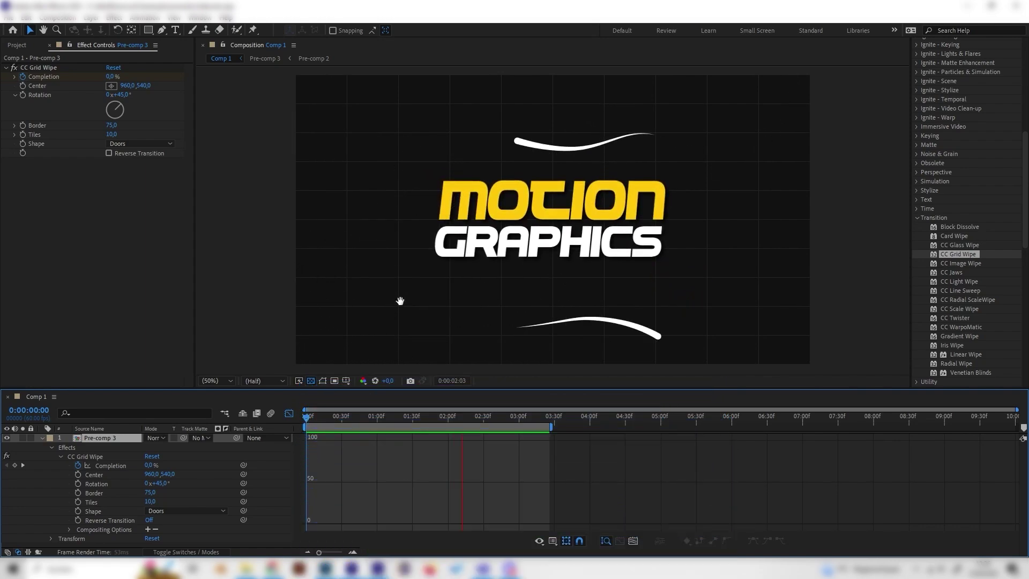
Step: Preview the finished Motion Graphics animation in Comp 1, scrubbing back and replaying it
key("space")
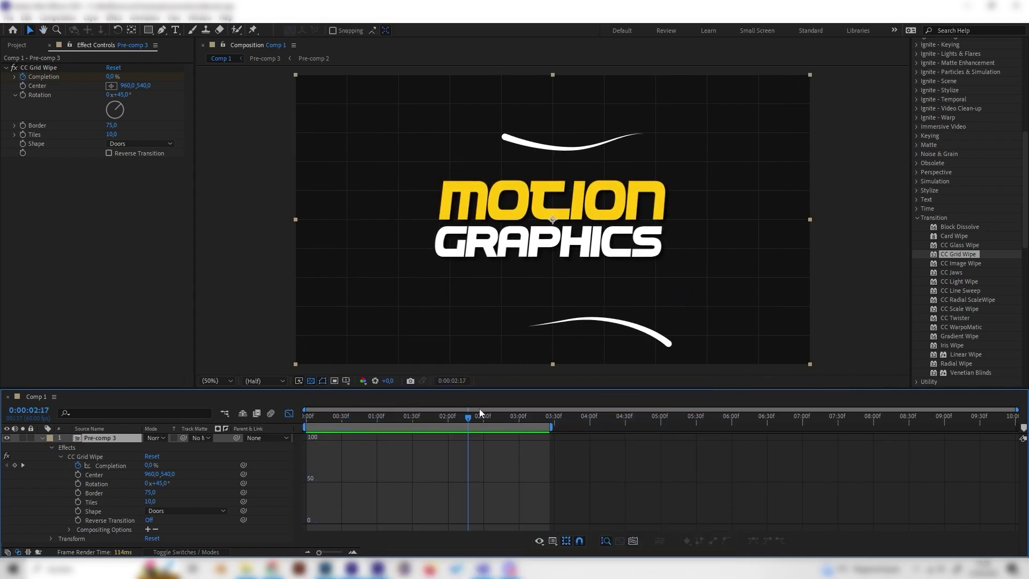
left_click_drag(480, 414, 415, 420)
key("space")
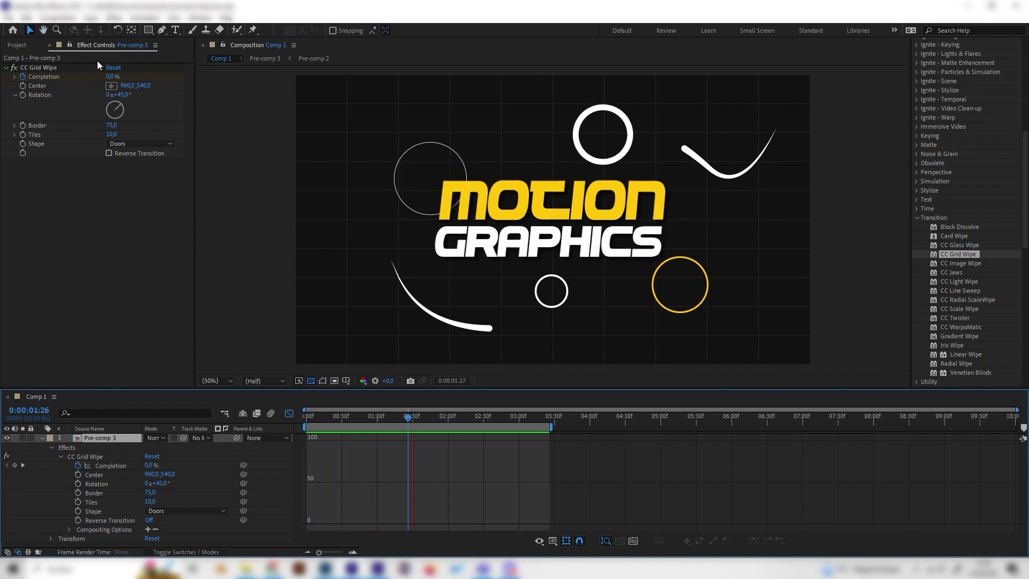
Step: Create a new 1920 x 1080 composition at 60 fps, 10 seconds long
left_click(23, 45)
right_click(118, 303)
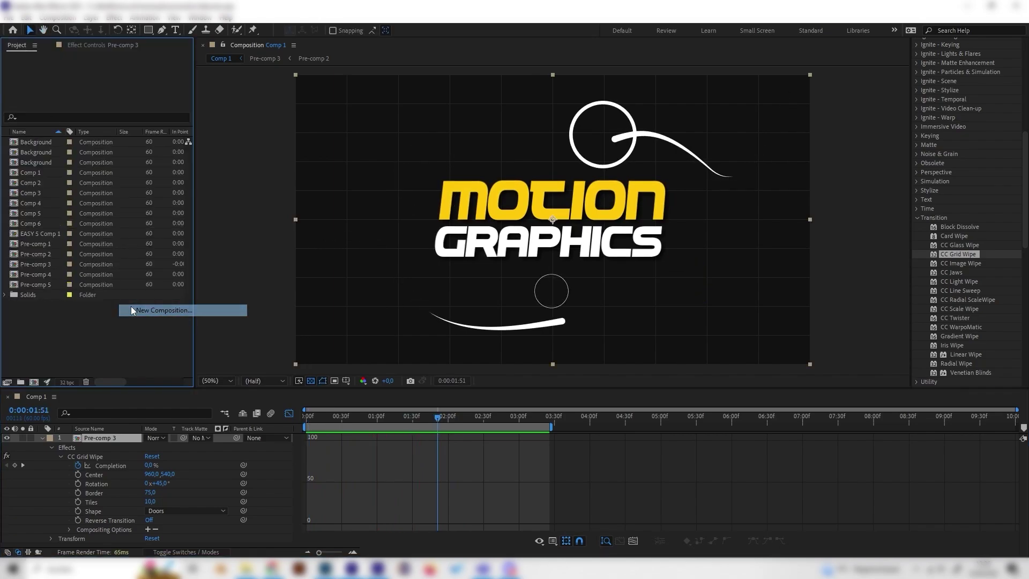
left_click(131, 308)
left_click(519, 344)
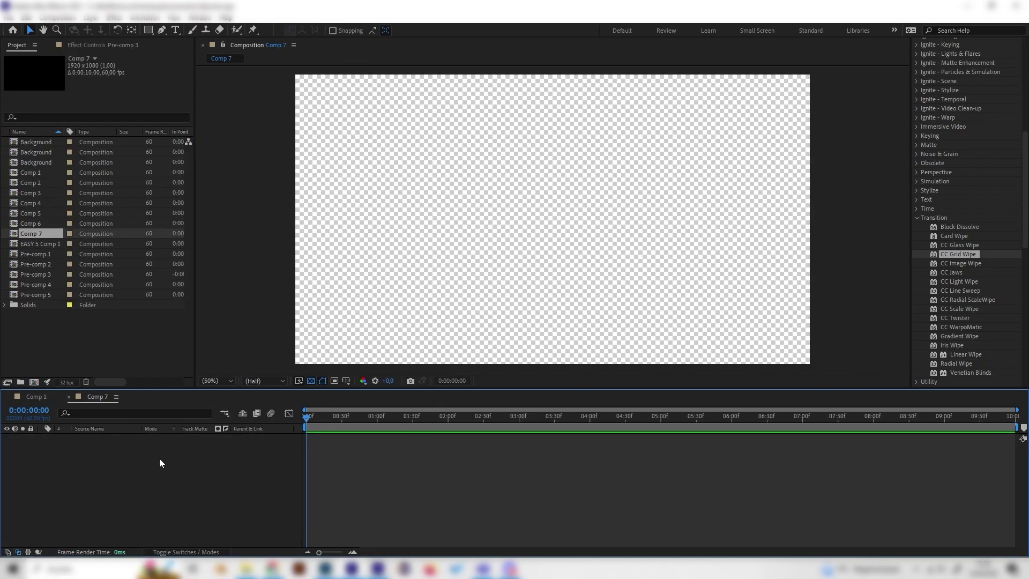
Step: Add a composition-sized dark gray solid with color 131313 as the background
right_click(159, 458)
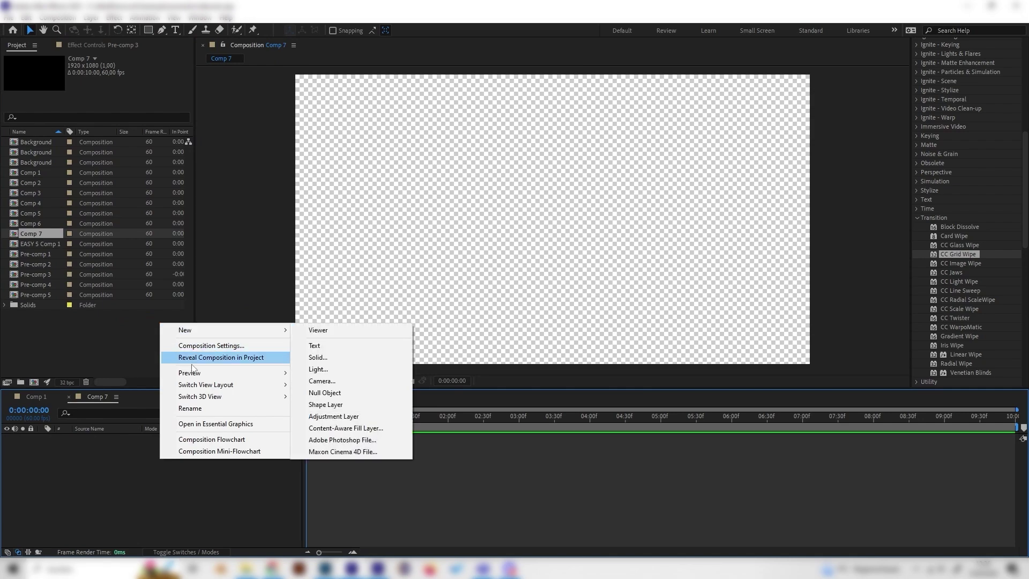
right_click(105, 457)
mouse_move(176, 329)
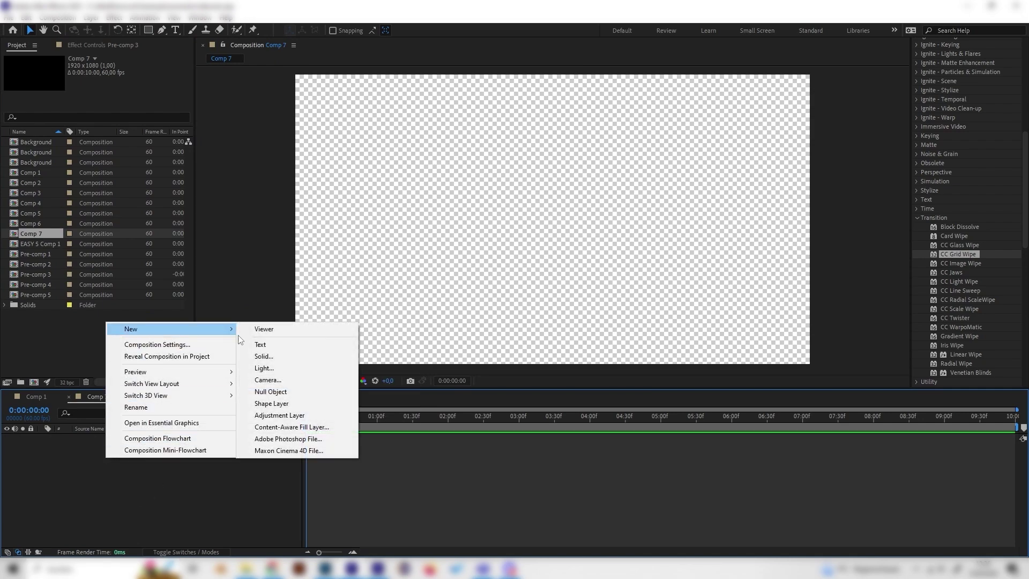
left_click(270, 356)
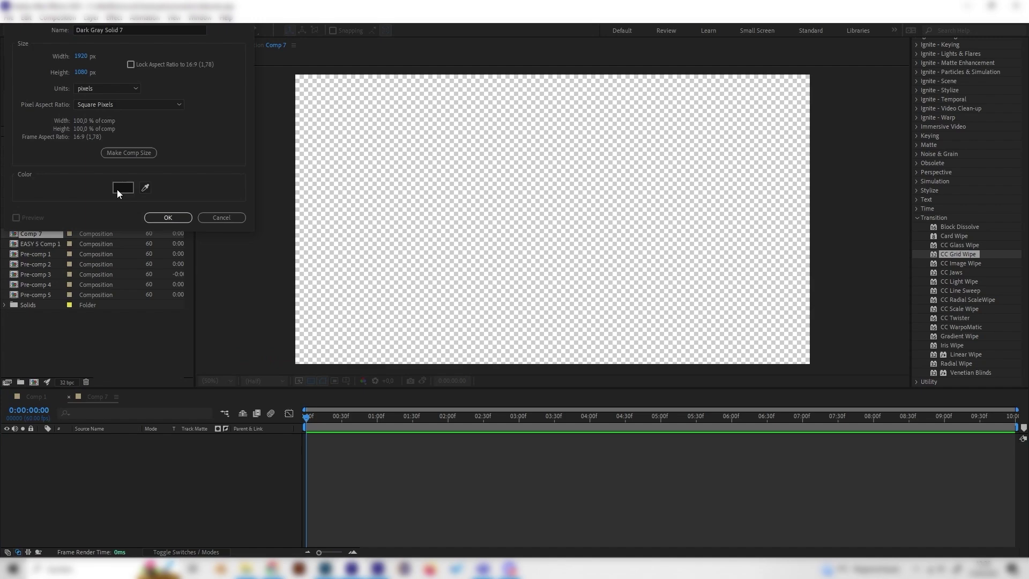
left_click(117, 189)
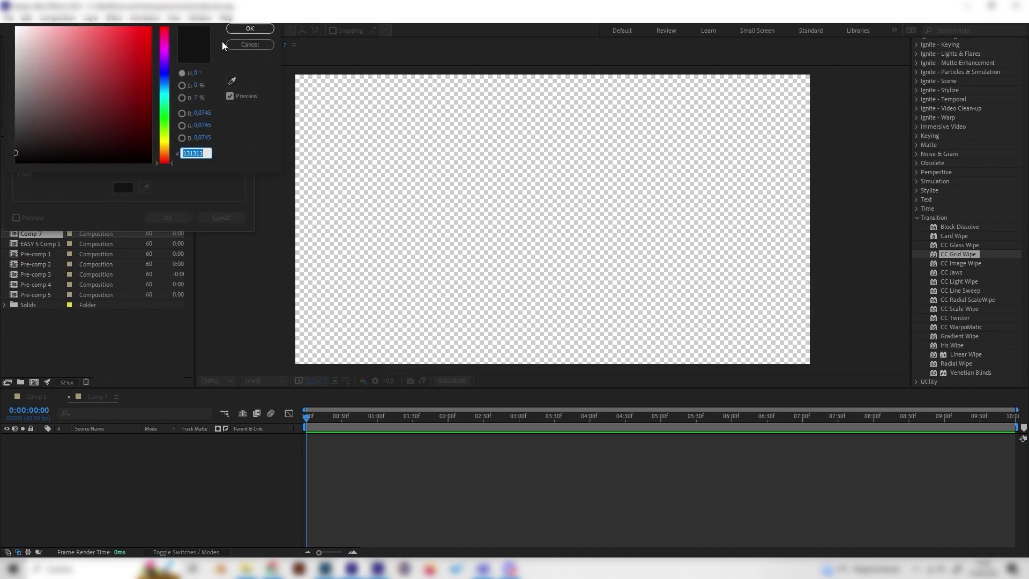
left_click(236, 29)
left_click(169, 217)
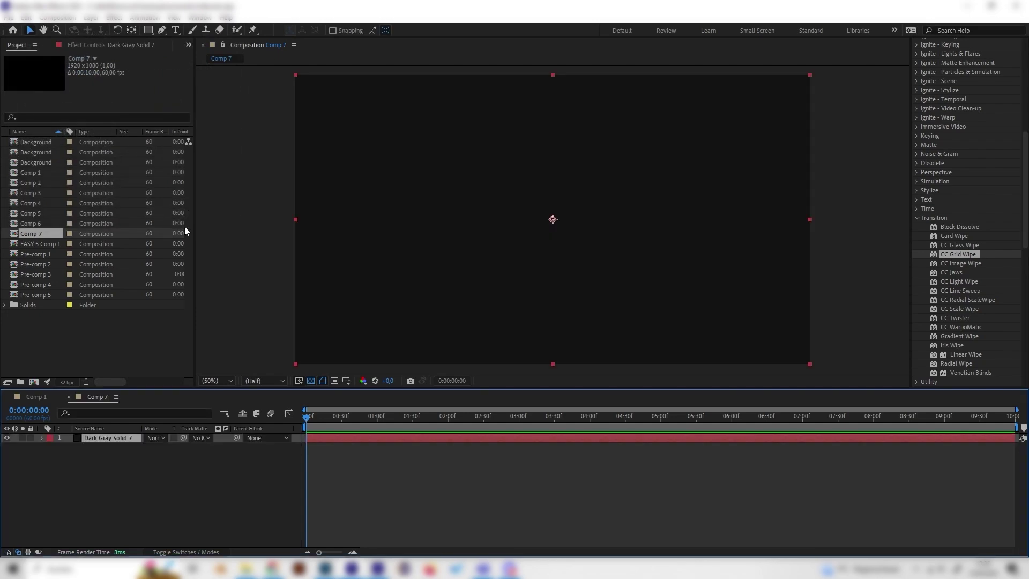
Step: Duplicate the dark gray solid and apply the Generate category's Grid effect to the upper copy
left_click(131, 431)
key("ctrl+d")
scroll(973, 162, "up", 5)
left_click(950, 129)
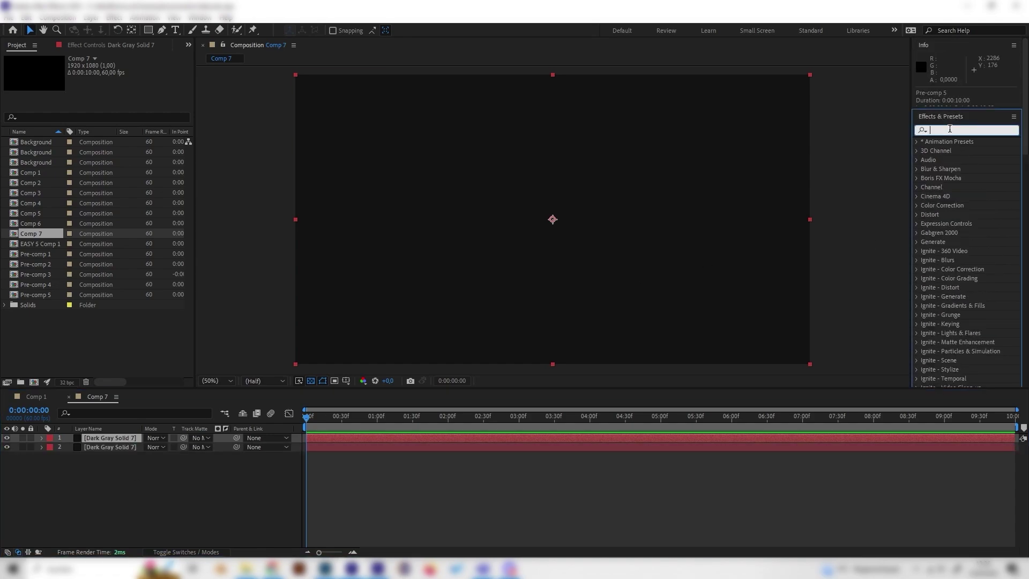
type("grid")
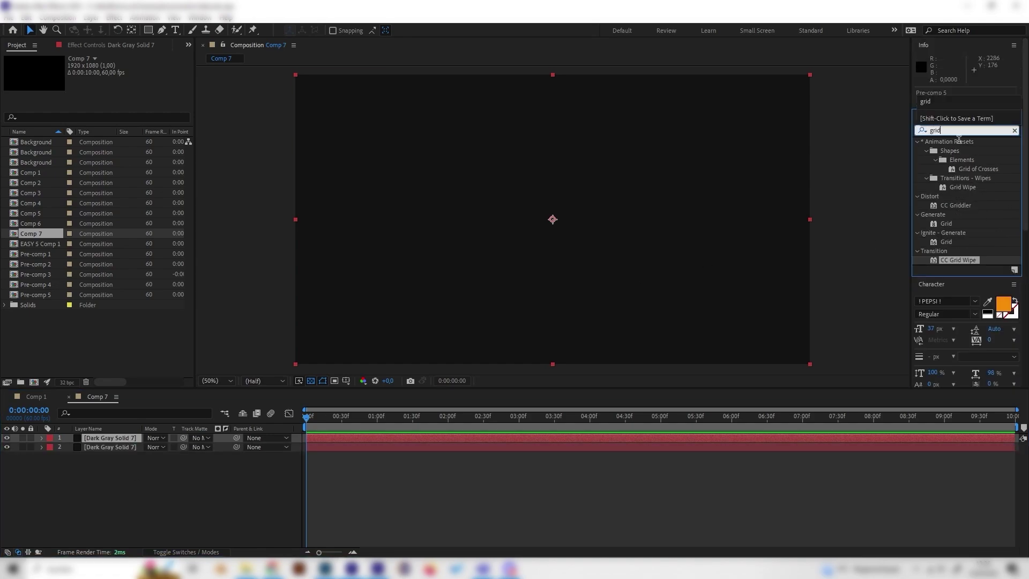
left_click_drag(946, 223, 113, 438)
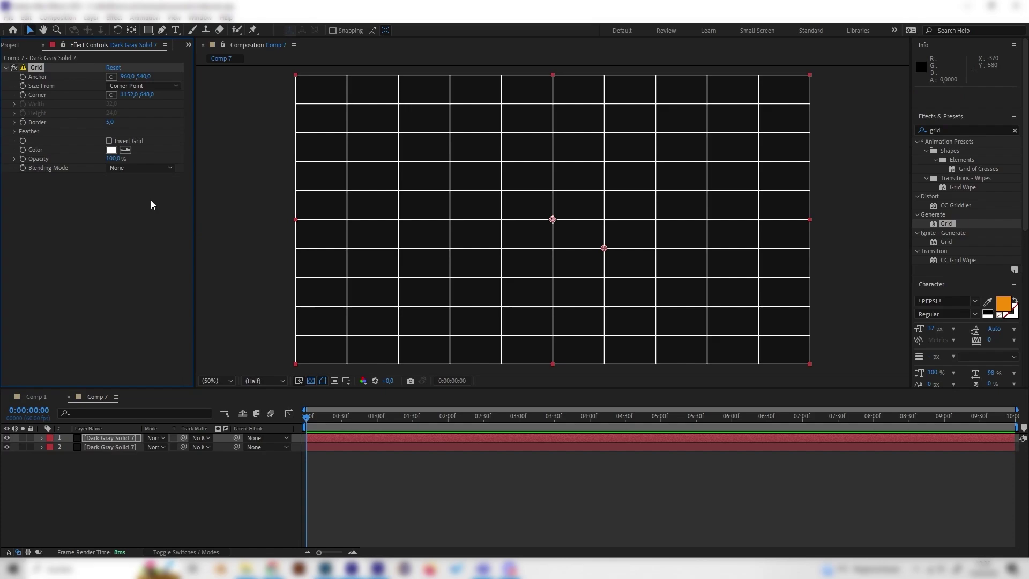
Step: Set the upper grid layer's opacity to 10% and compare the composition with that layer hidden and shown
left_click(109, 437)
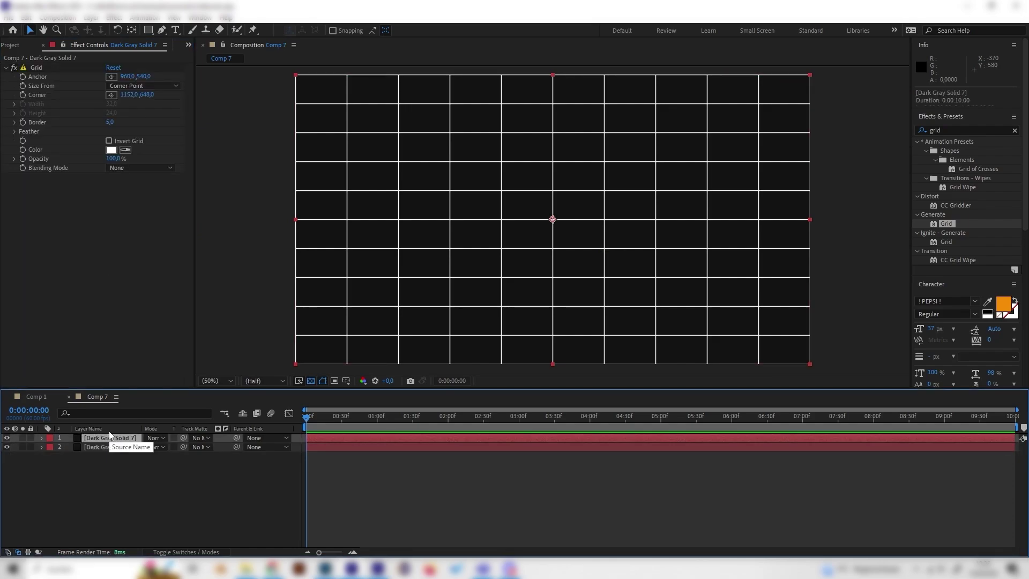
key("t")
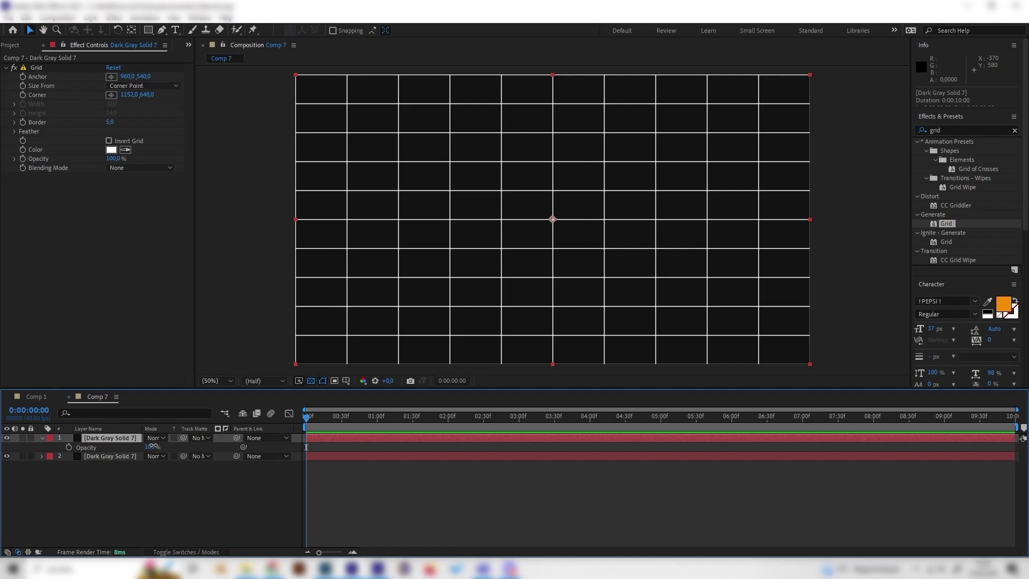
left_click(153, 447)
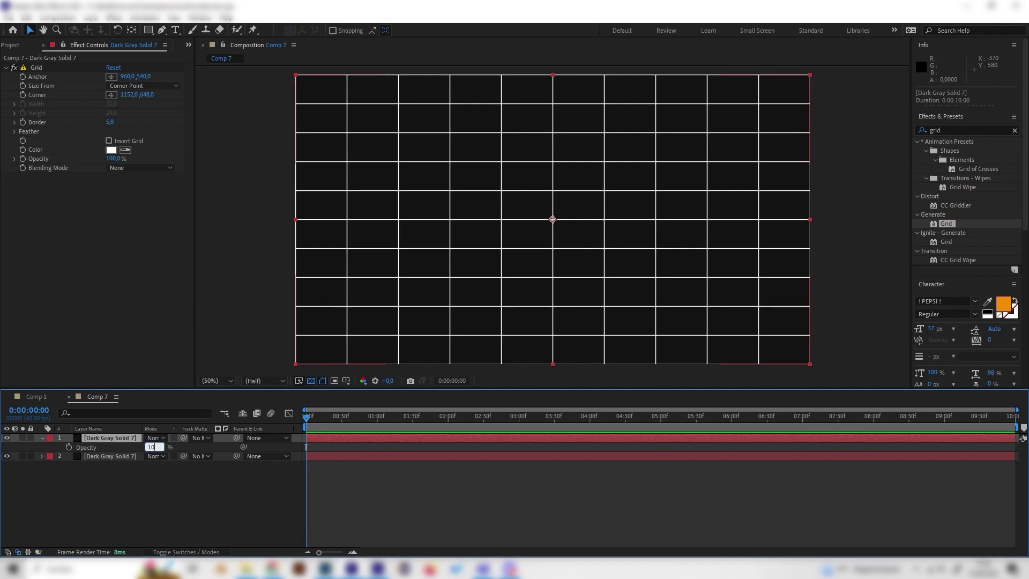
key("Return")
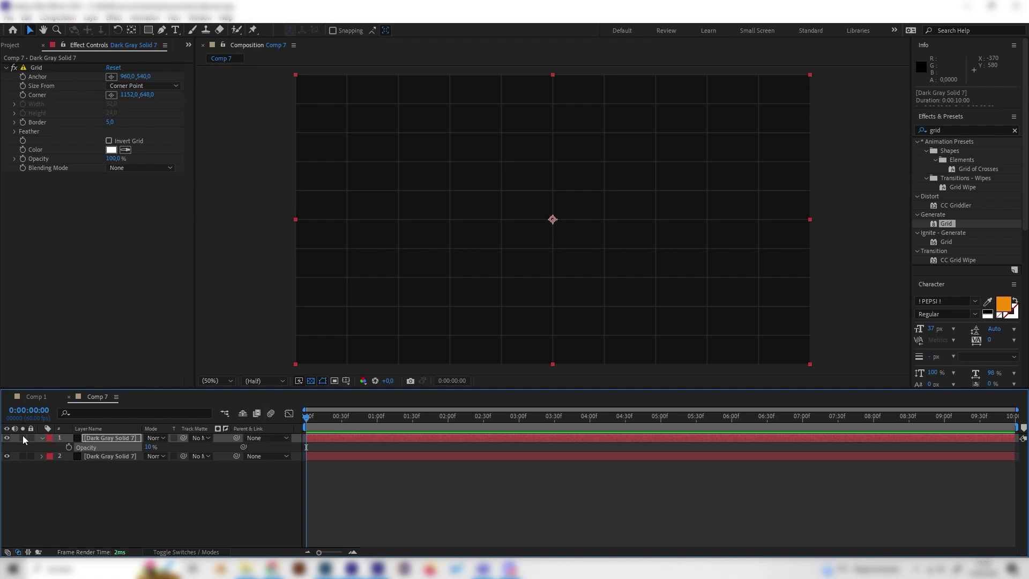
left_click(6, 438)
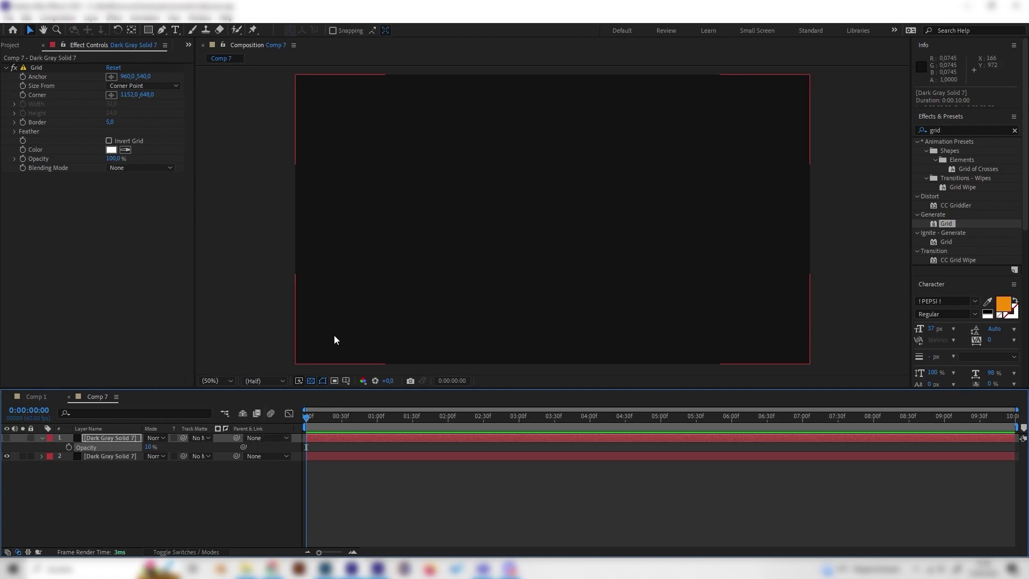
left_click(7, 438)
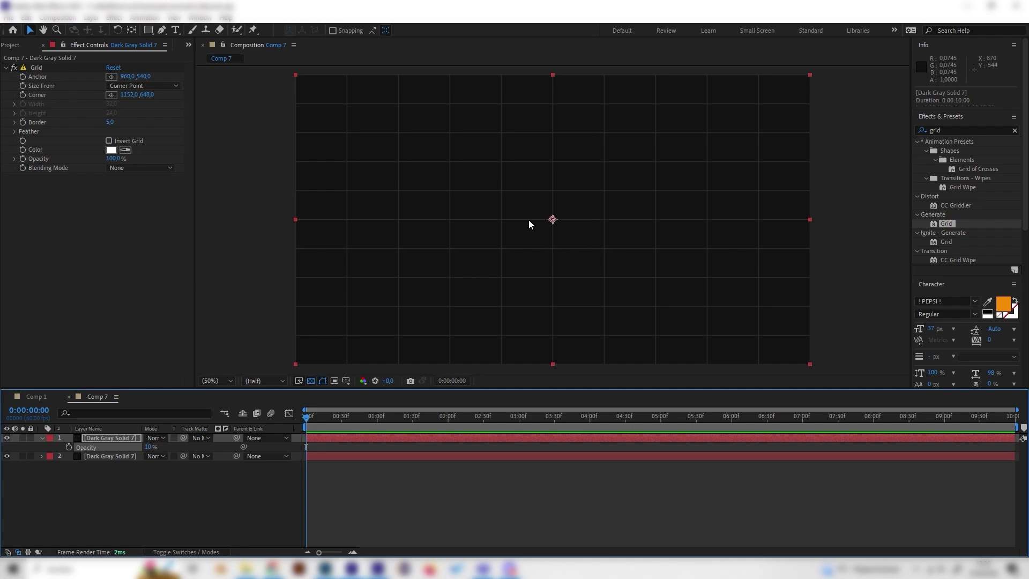
Step: Add a text layer reading "MOTION" above the solids
left_click_drag(356, 418, 291, 429)
right_click(161, 482)
mouse_move(225, 351)
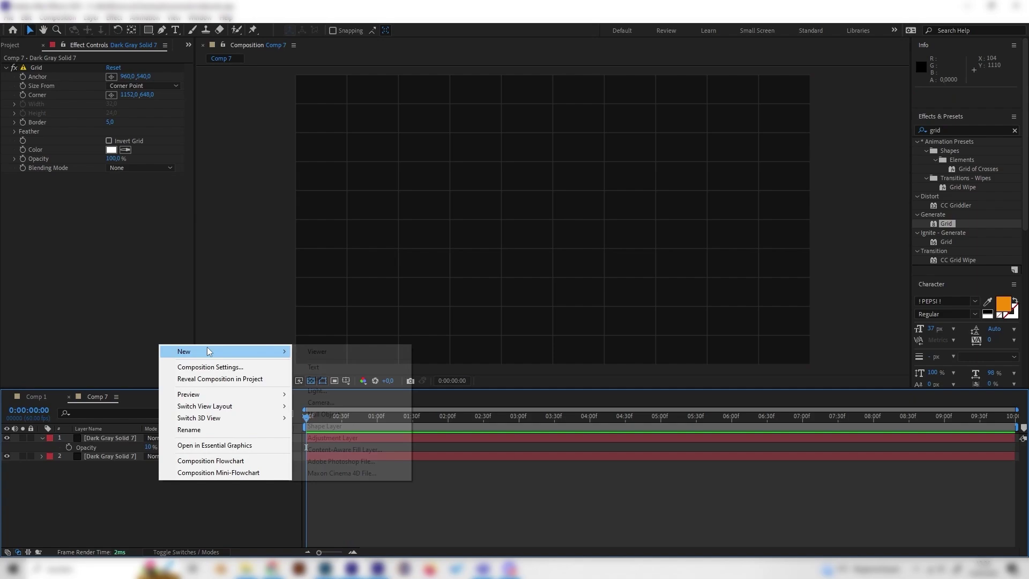
left_click(332, 369)
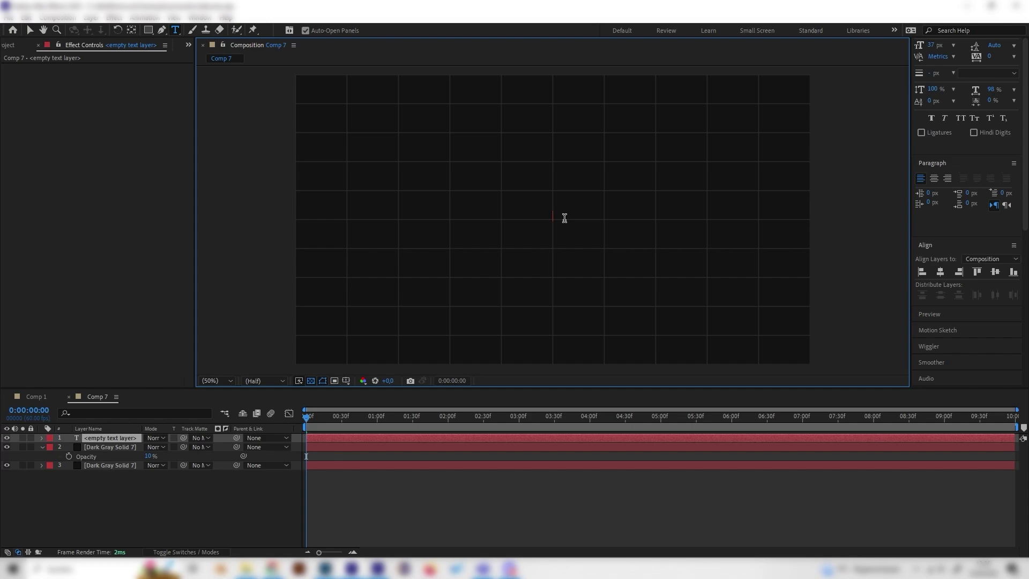
type("MOTION")
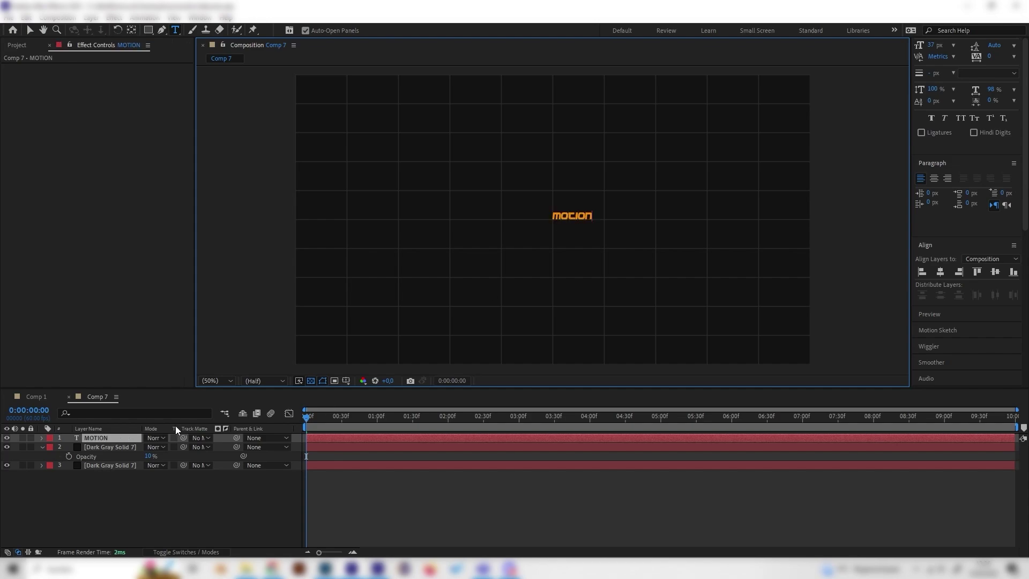
Step: Scale the MOTION text layer up to 571%
left_click(124, 434)
left_click(142, 456)
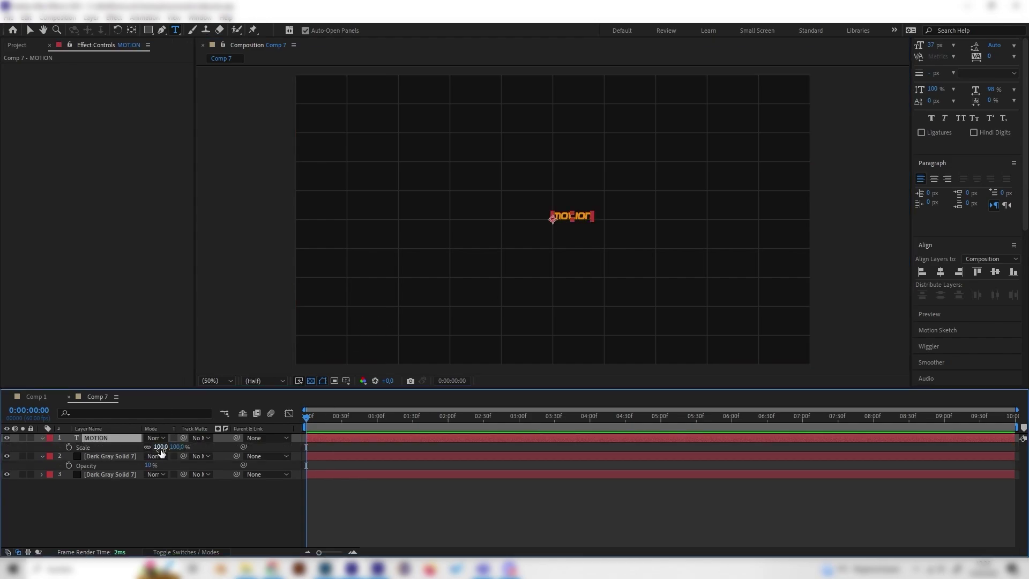
key("s")
left_click_drag(160, 448, 405, 418)
key("Caps_Lock")
key("Caps_Lock")
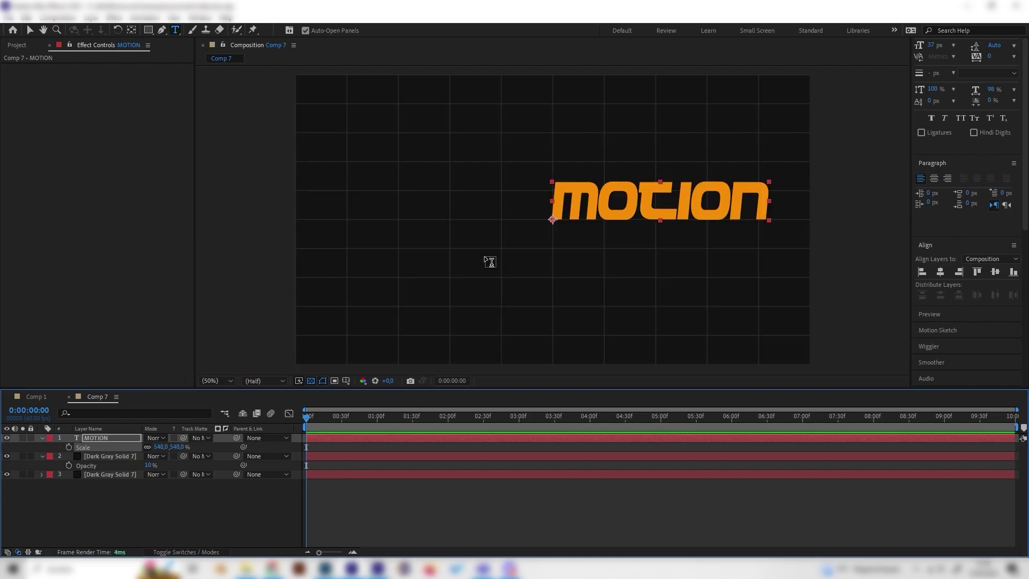
left_click_drag(179, 448, 191, 448)
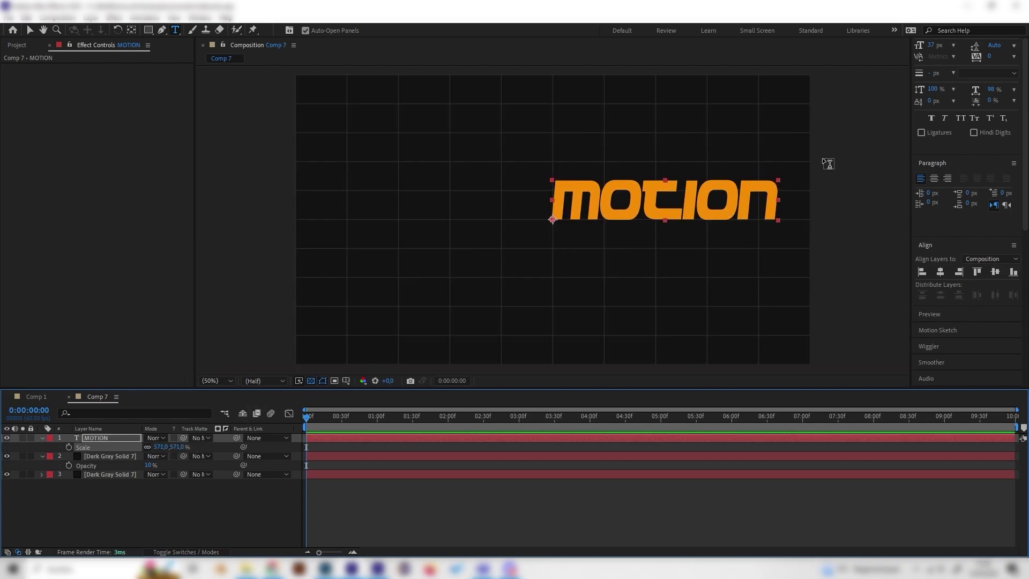
scroll(993, 105, "up", 5)
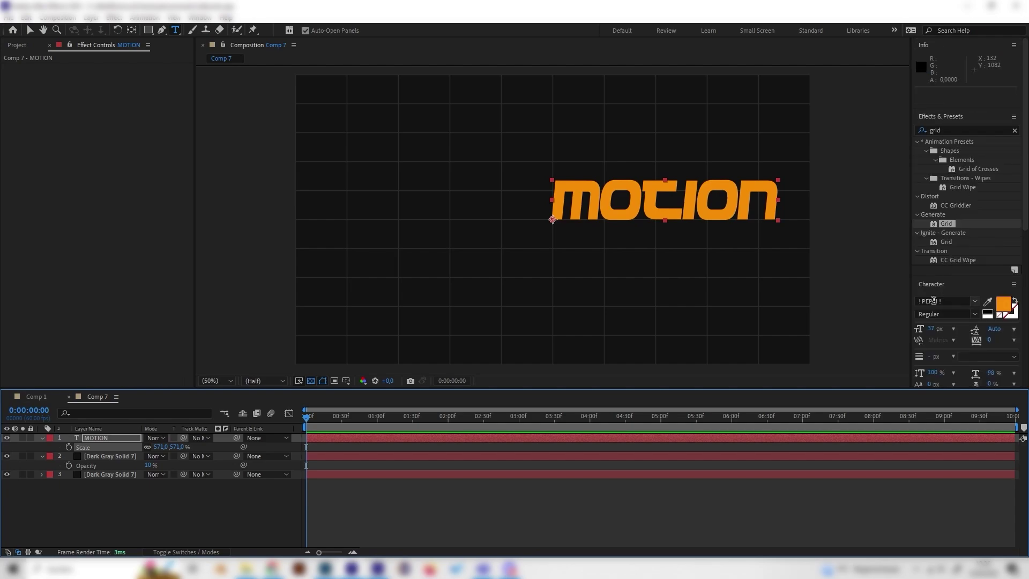
left_click(974, 302)
left_click(241, 499)
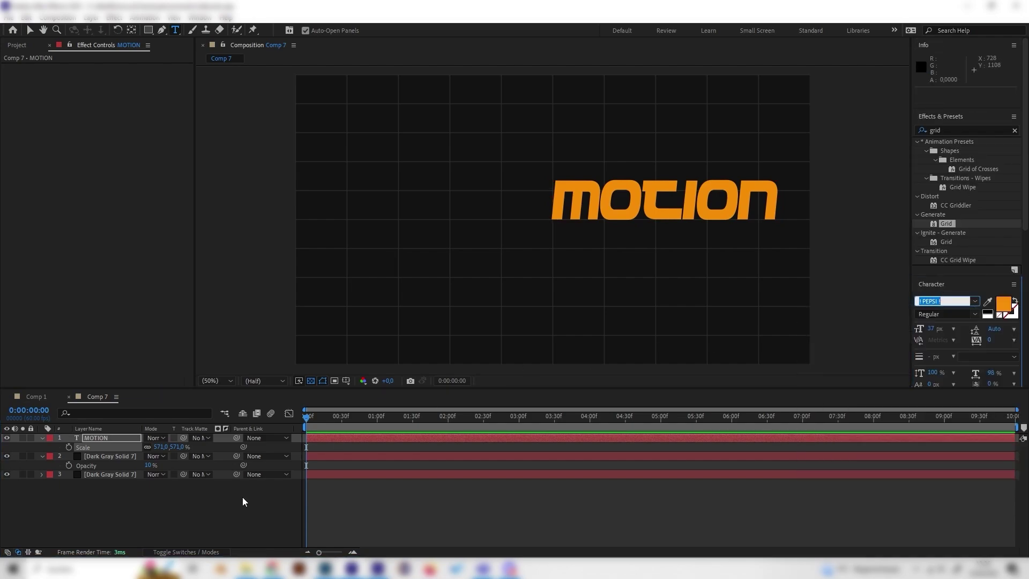
Step: Align the MOTION text to the composition's center, both horizontally and vertically
left_click(119, 439)
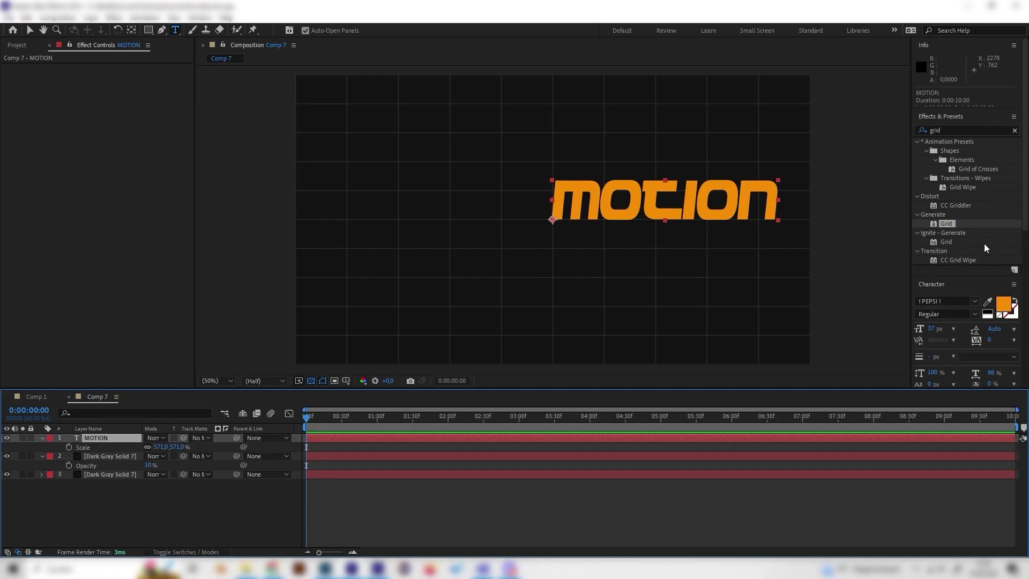
scroll(955, 295, "down", 5)
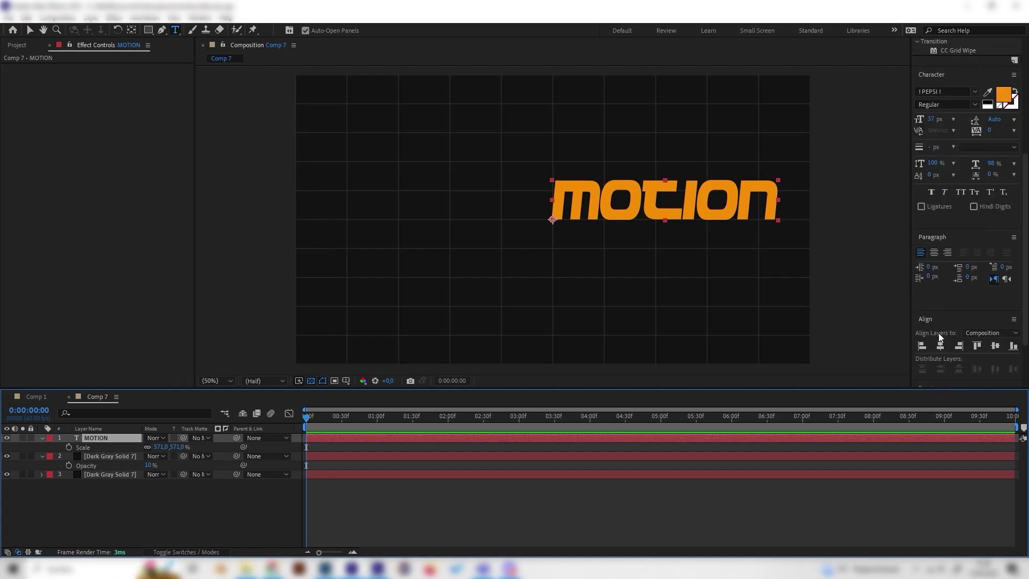
scroll(944, 321, "down", 2)
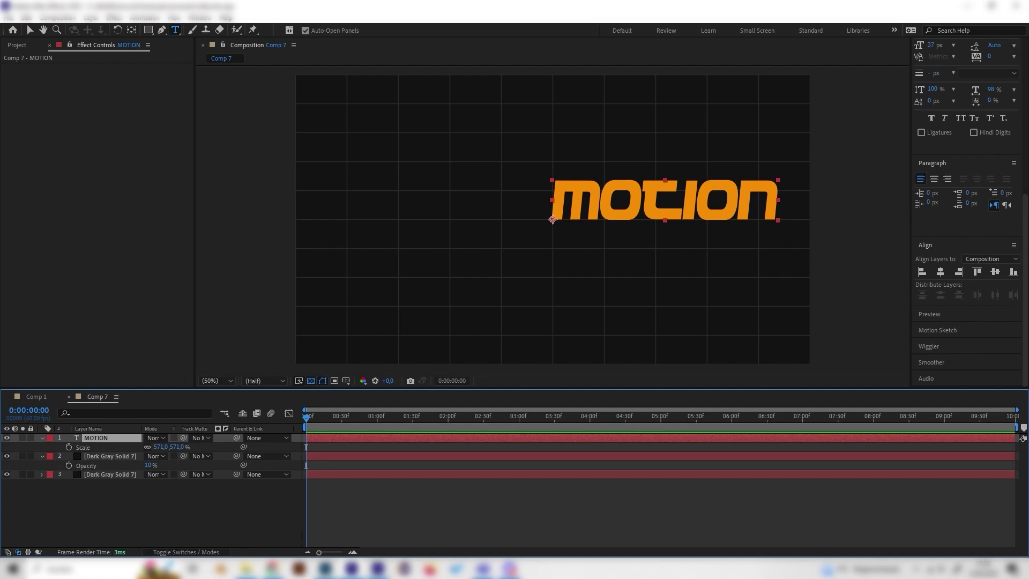
left_click(200, 18)
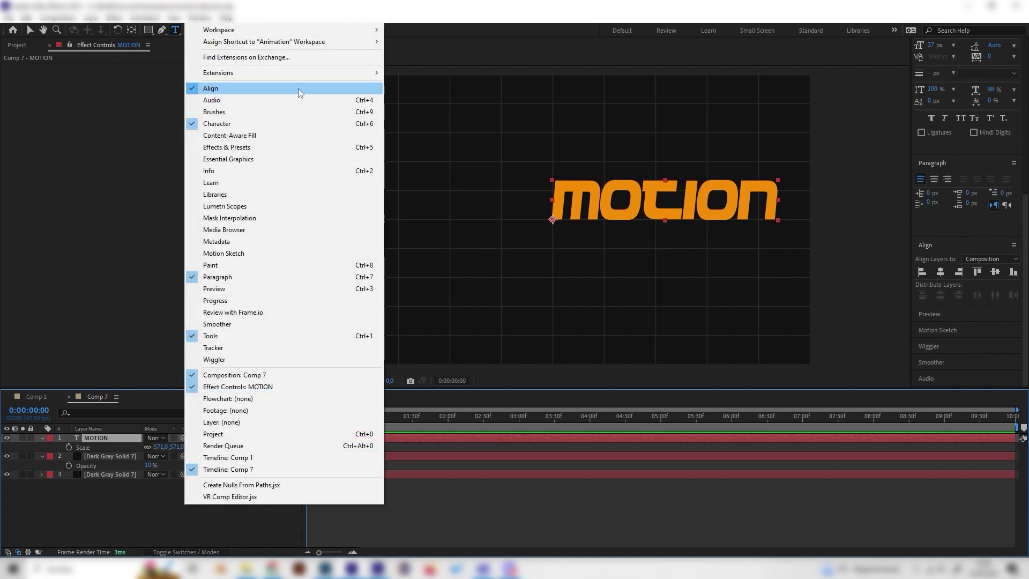
left_click(941, 258)
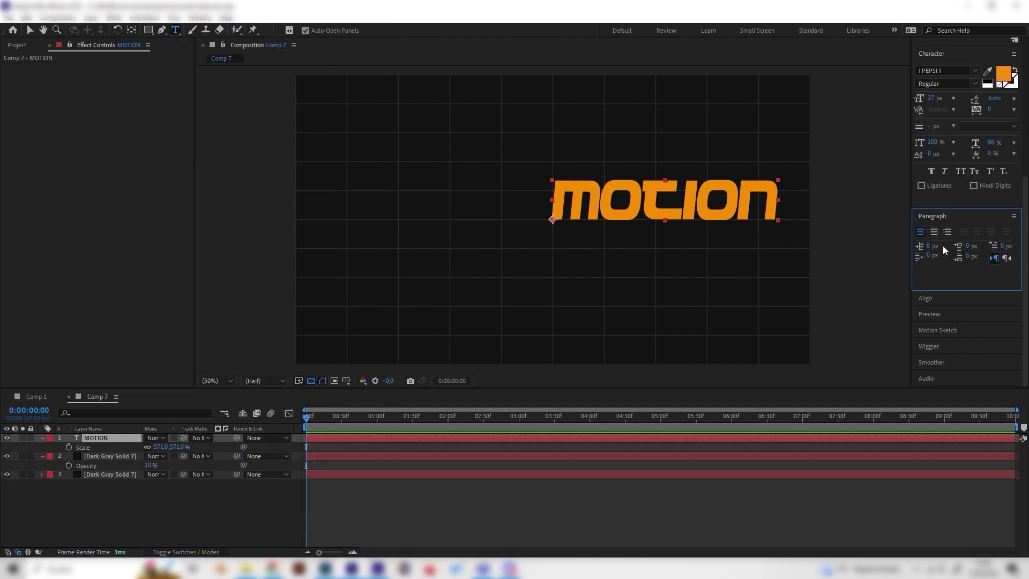
left_click(965, 303)
left_click(946, 323)
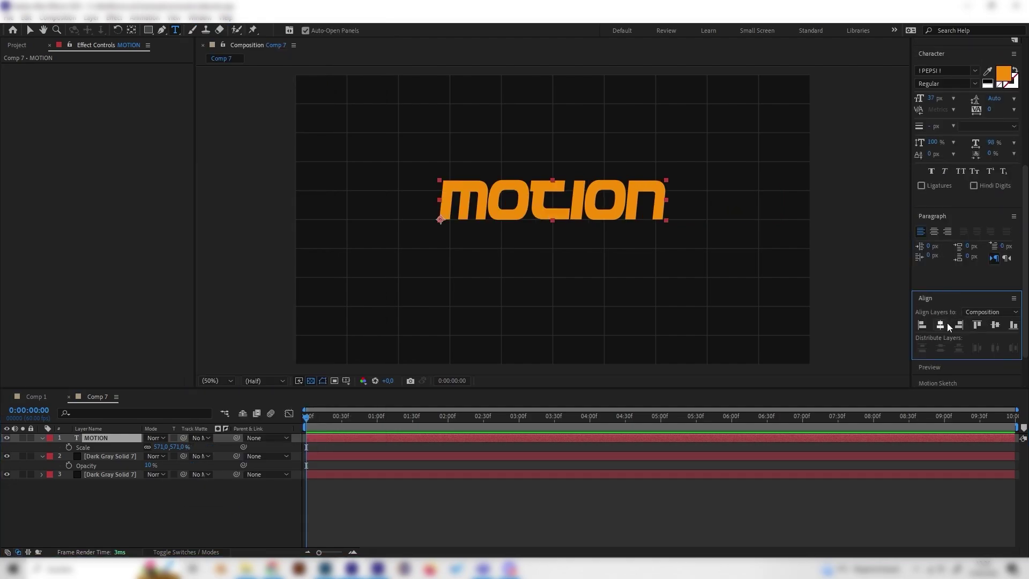
left_click(995, 325)
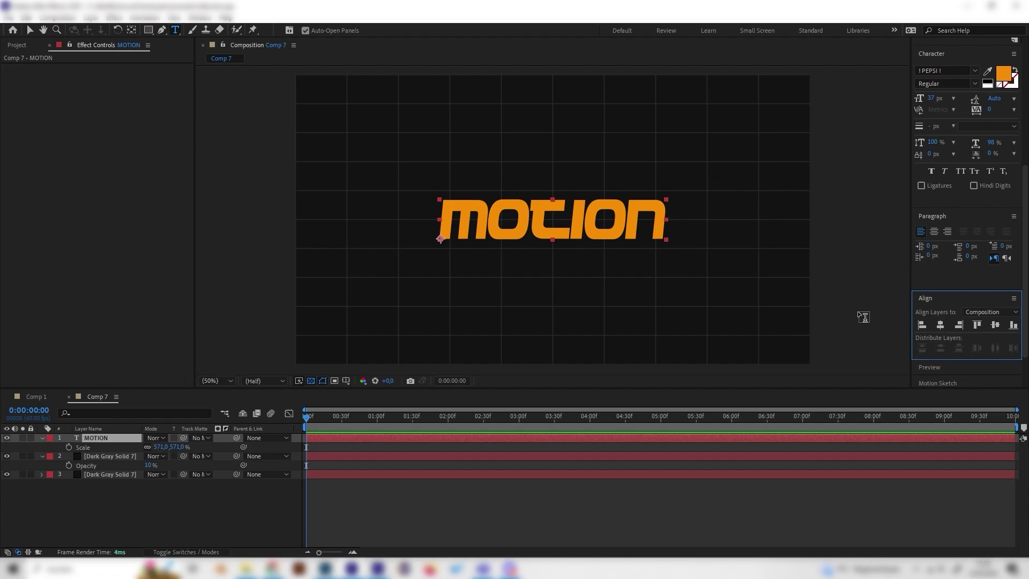
Step: Open the MOTION text's fill color at the start of the composition and confirm orange
left_click(108, 439)
mouse_move(309, 417)
left_mouse_down()
mouse_move(347, 418)
mouse_move(306, 418)
left_mouse_up()
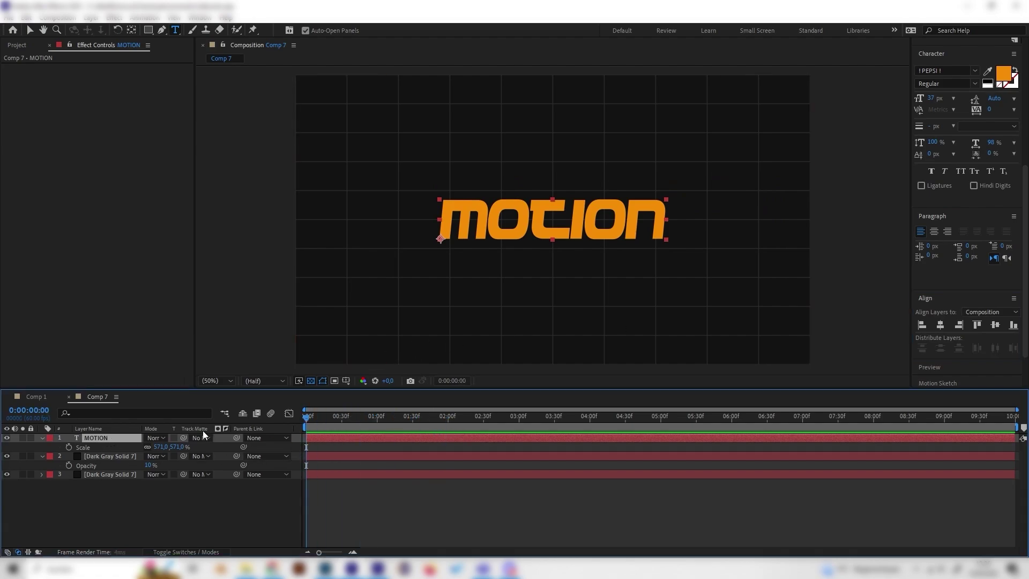
left_click(1003, 74)
left_click(254, 28)
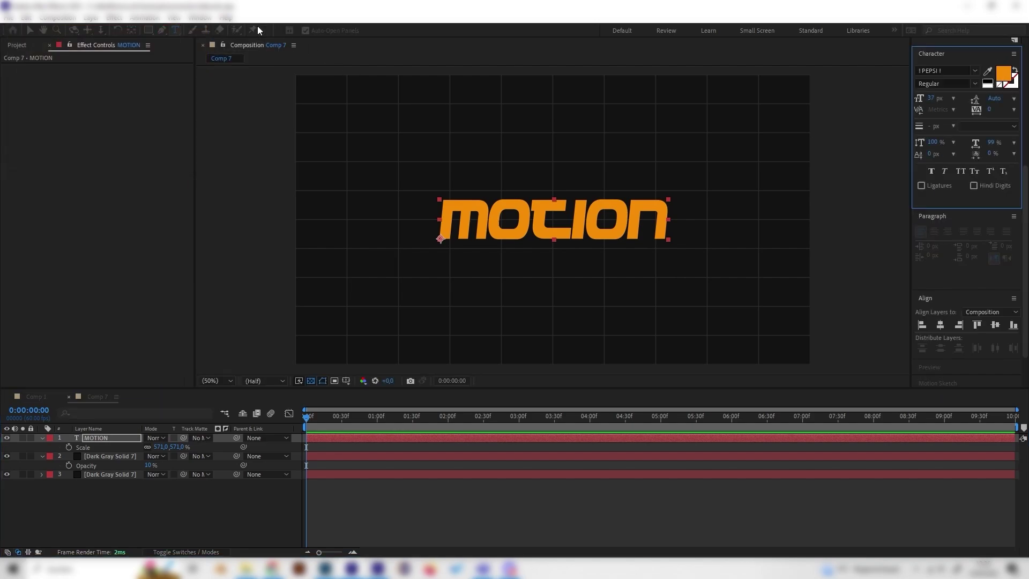
Step: Try rotating the MOTION text to about -22° around its corner anchor point, and undo the rotation
left_click(111, 438)
key("space")
key("space")
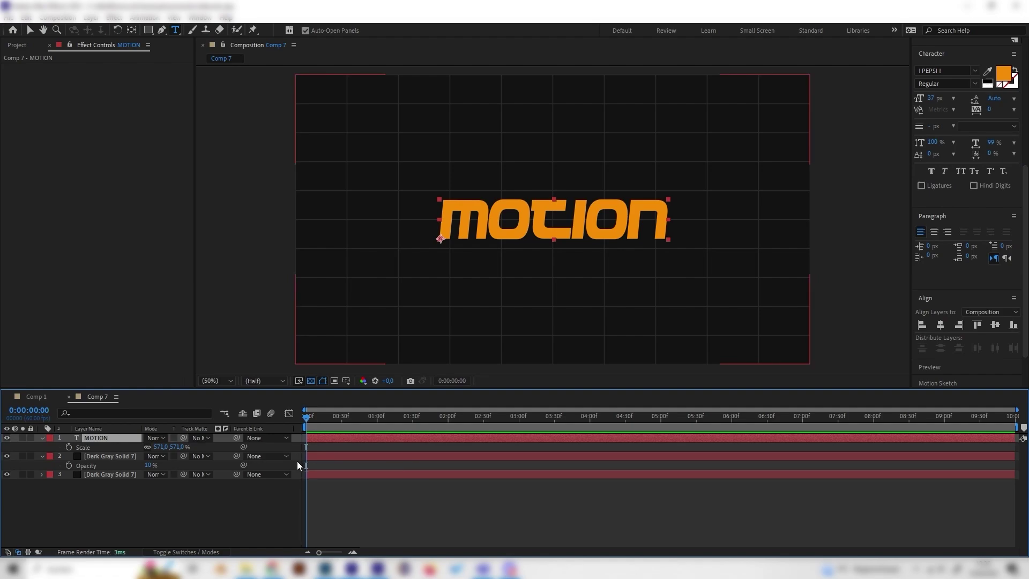
key("r")
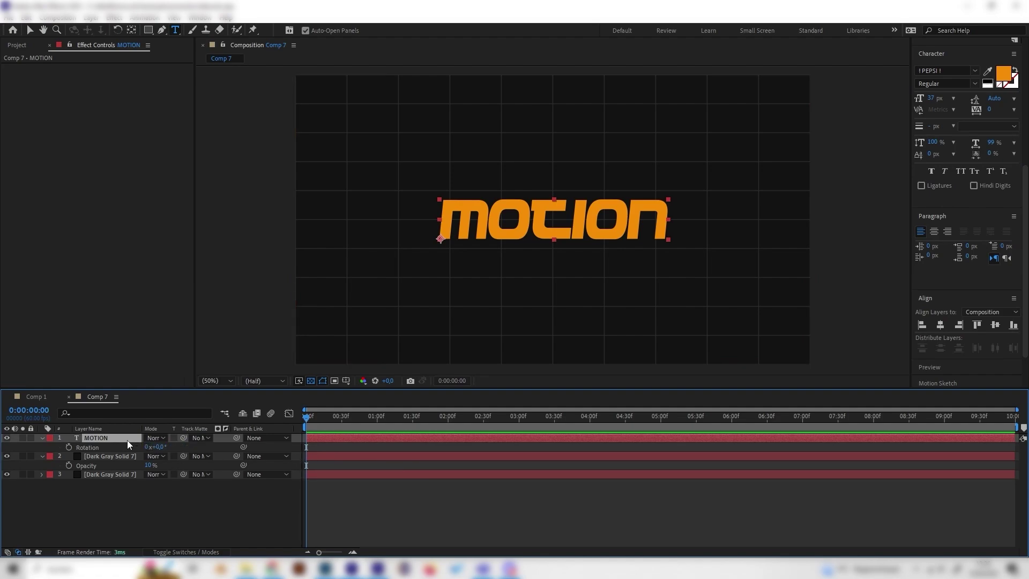
mouse_move(159, 447)
left_mouse_down()
mouse_move(196, 455)
mouse_move(144, 454)
left_mouse_up()
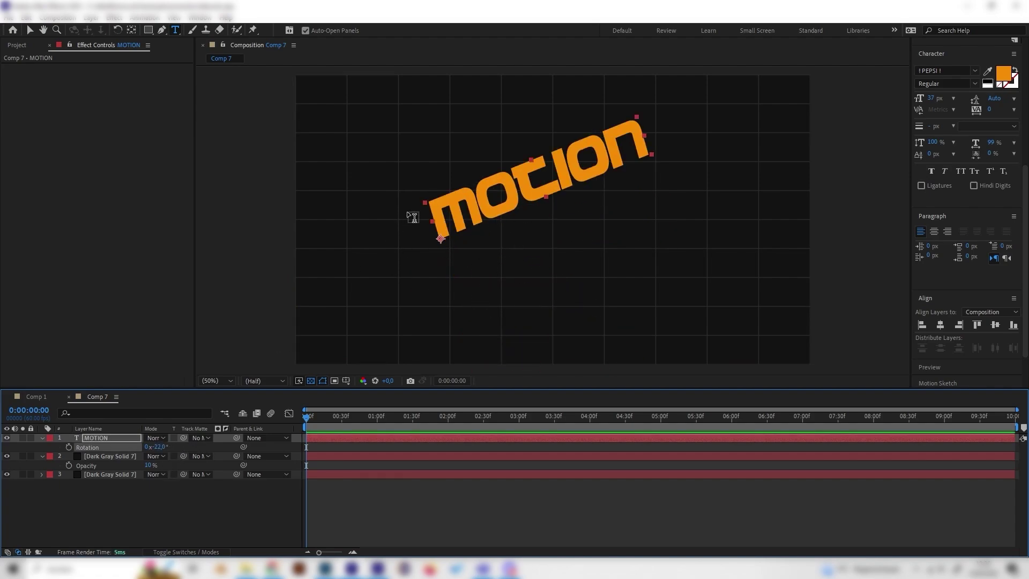
key("ctrl+z")
left_click(133, 448)
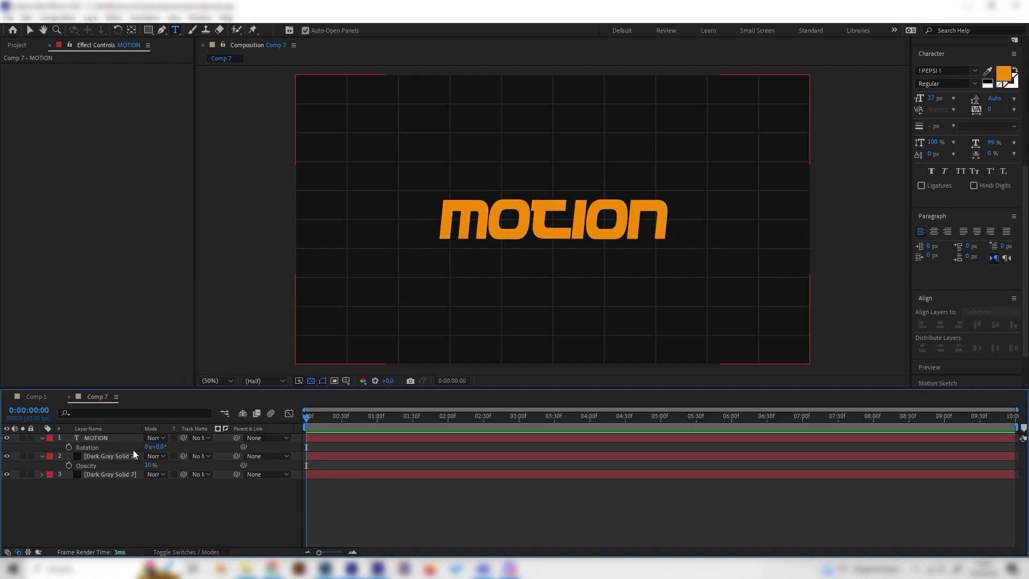
Step: Move the MOTION layer's anchor point from its lower corner to the center of the text, on the grid intersection
left_click(128, 442)
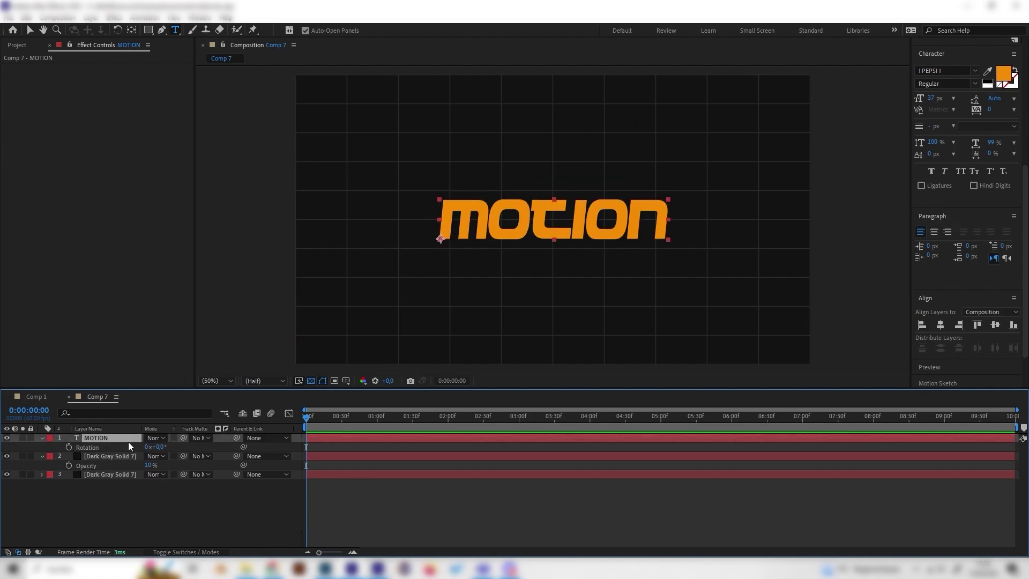
left_click(132, 34)
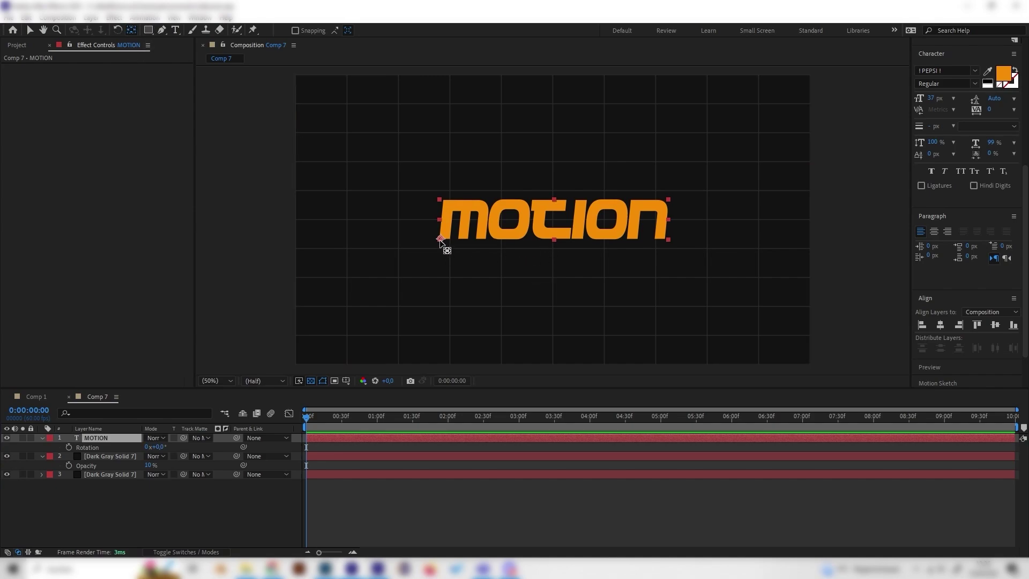
left_click_drag(442, 239, 553, 221)
scroll(538, 218, "up", 6)
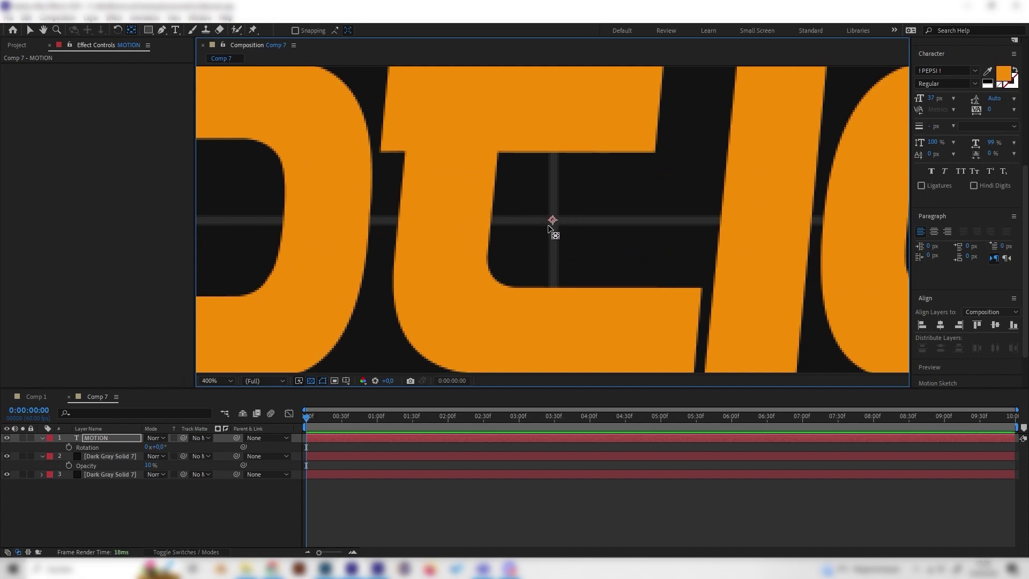
left_click_drag(552, 219, 554, 221)
key("comma")
key("comma")
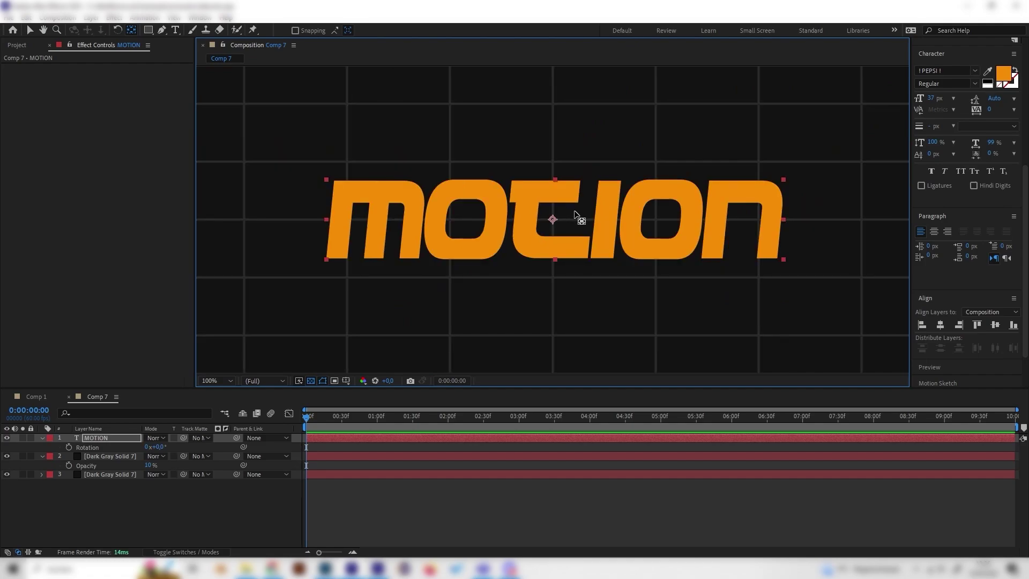
key("comma")
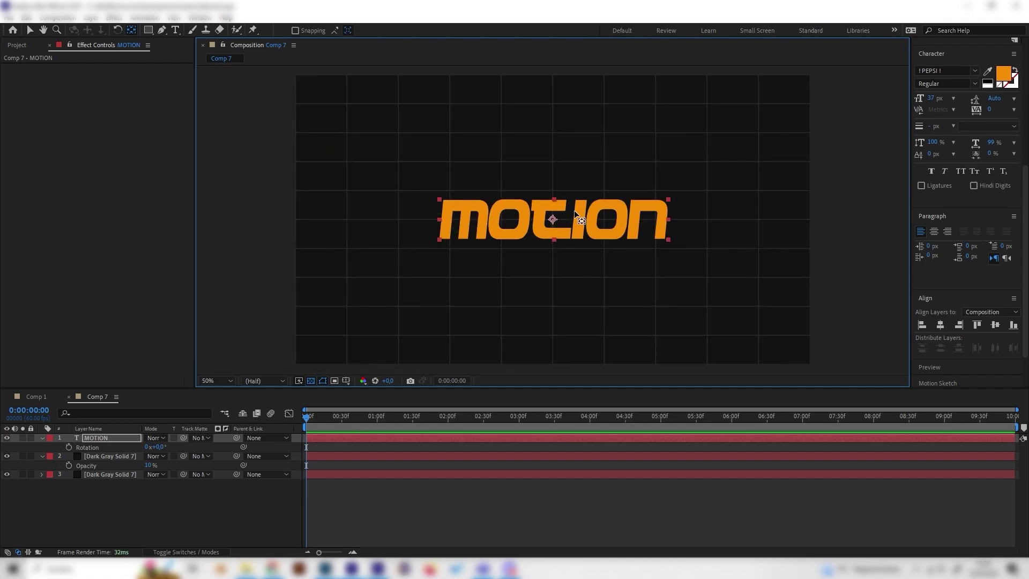
Step: Try rotating the MOTION text to about 31° around its centered anchor point, and undo the rotation
left_click(157, 448)
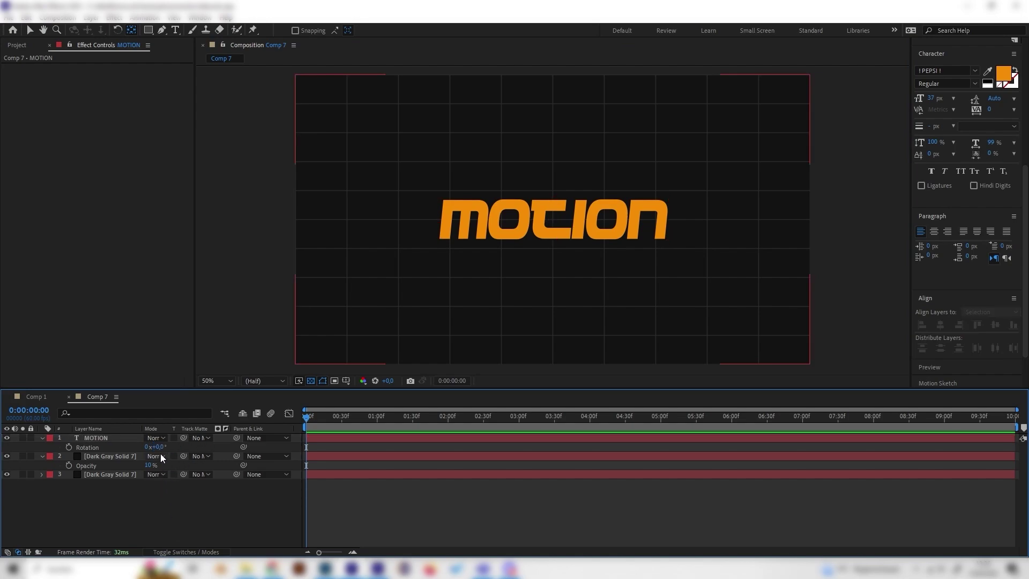
left_click_drag(159, 454, 185, 444)
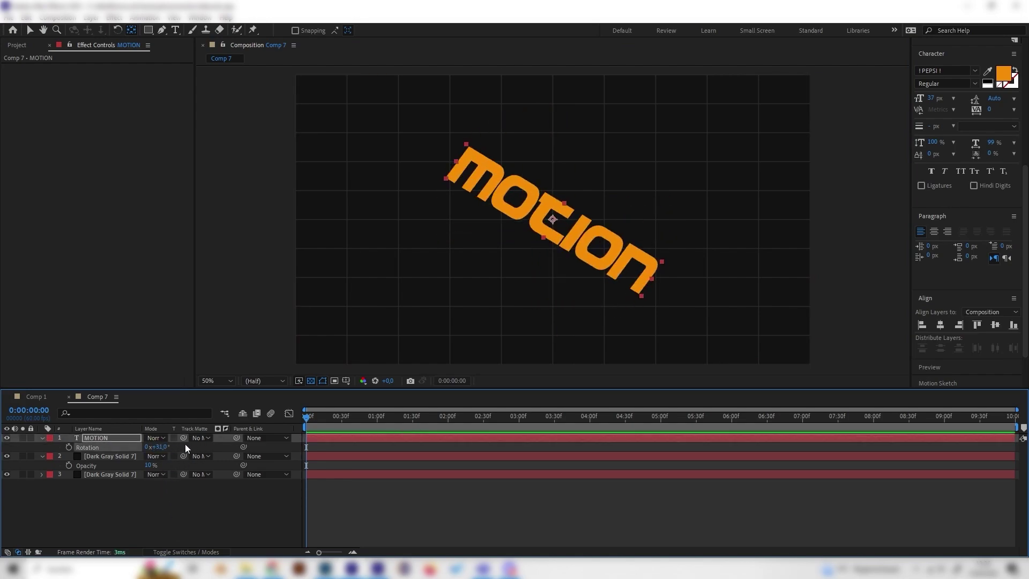
key("ctrl+z")
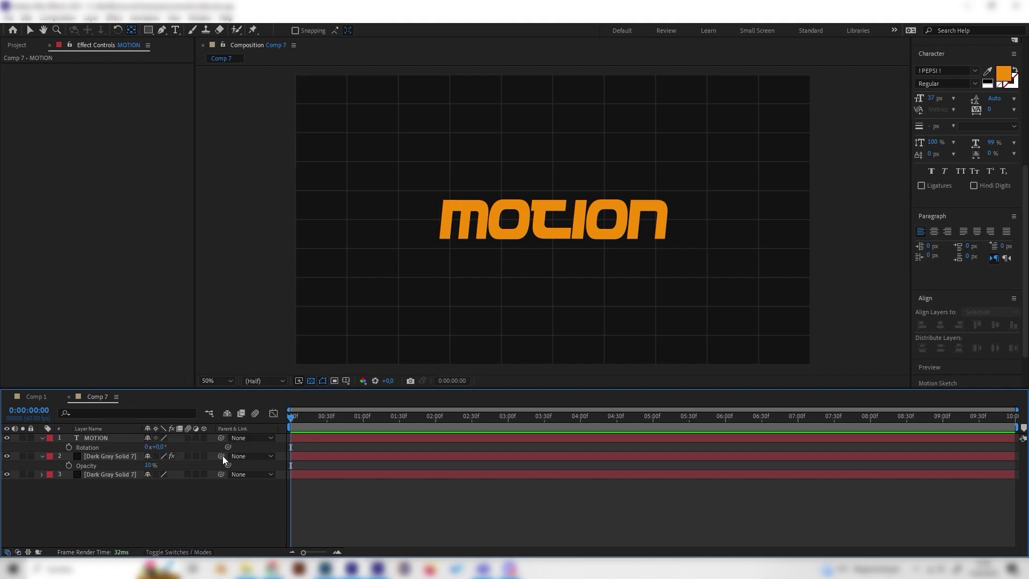
Step: Display the layer switches and make the MOTION text a 3D layer
left_click(204, 552)
left_click(112, 439)
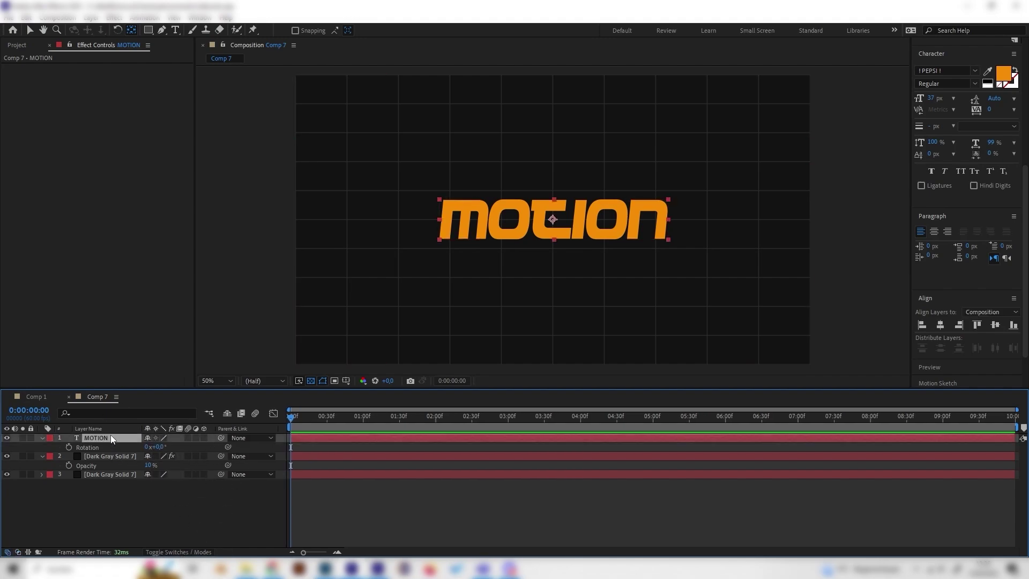
left_click(204, 437)
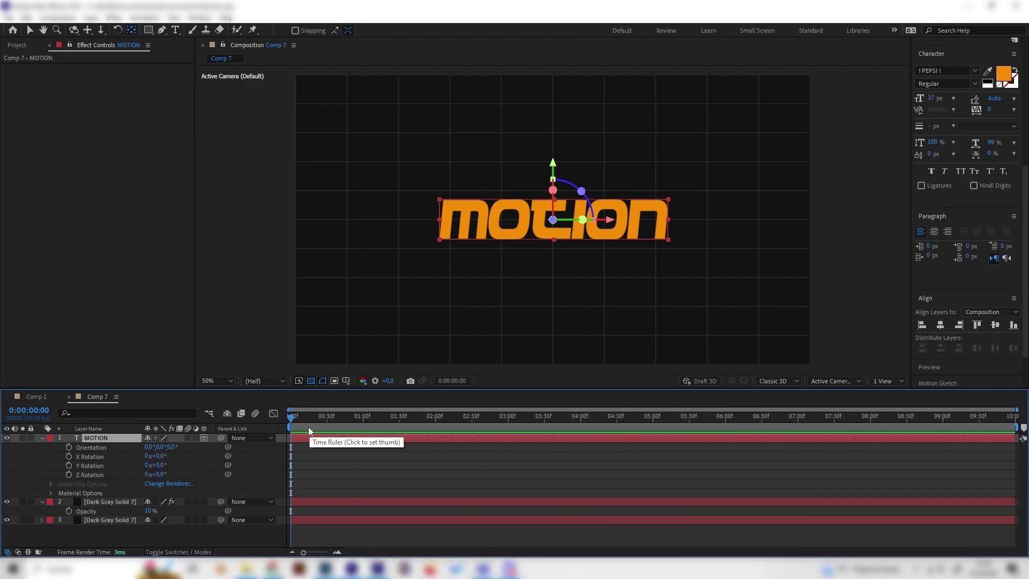
Step: Set the MOTION layer's X Rotation to 90° and keyframe it at the start of the composition
left_click(162, 456)
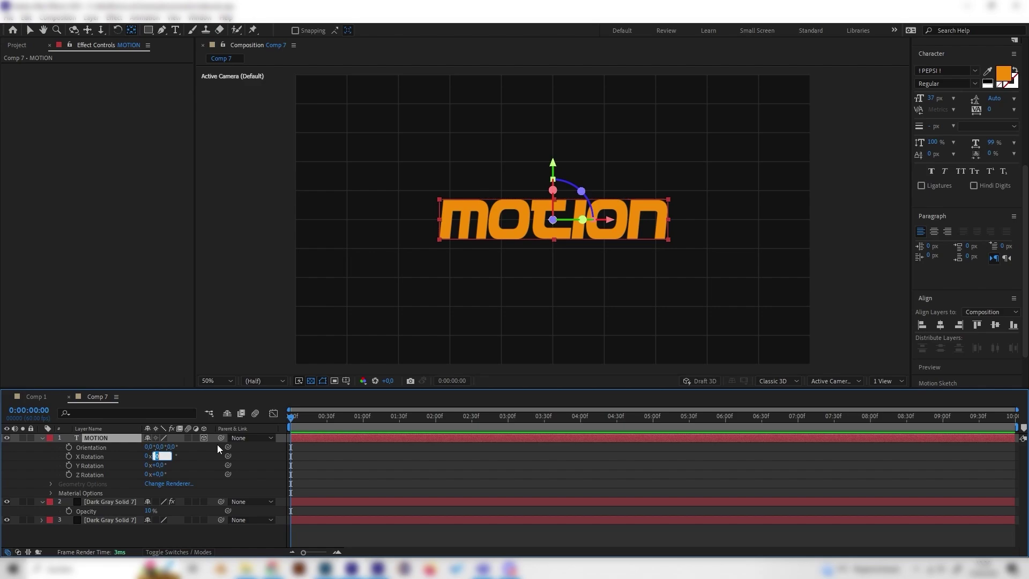
type("90")
left_click(204, 461)
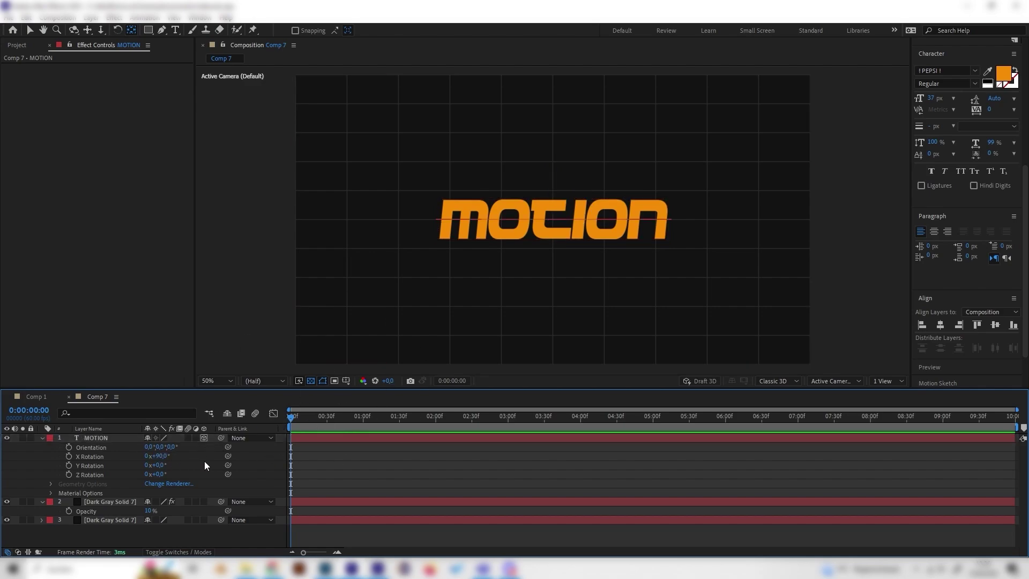
left_click(67, 457)
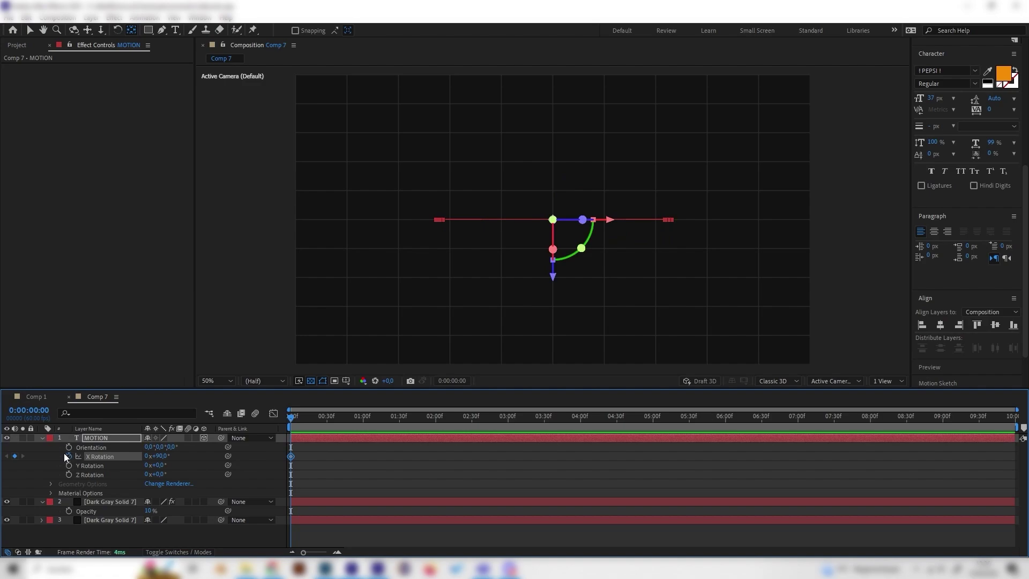
Step: Keyframe the MOTION layer's X Rotation to 0° at 0:00:01:29 and preview the flip from the start
key("space")
left_click_drag(404, 425, 398, 424)
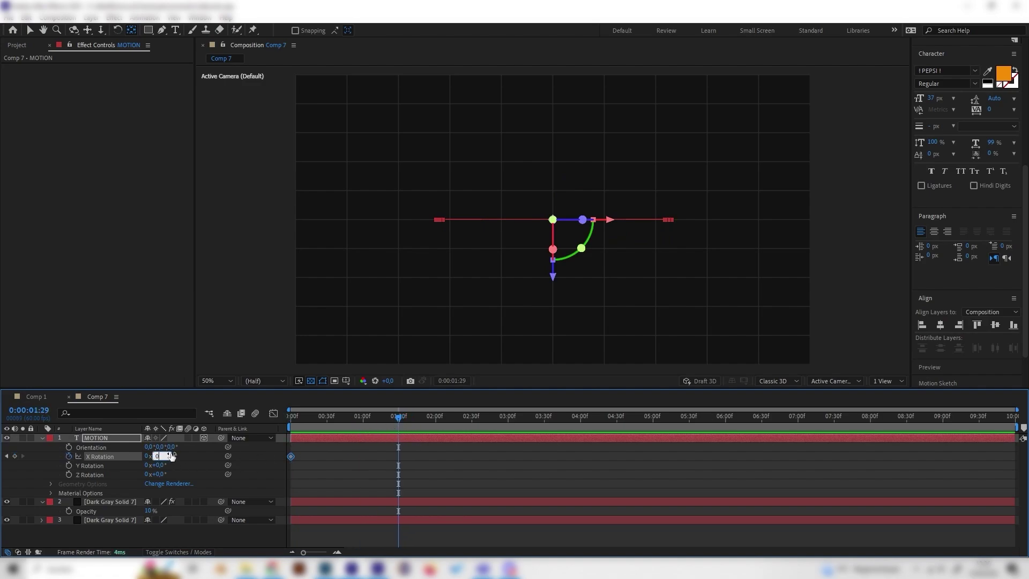
left_click(227, 455)
left_click_drag(383, 416, 264, 448)
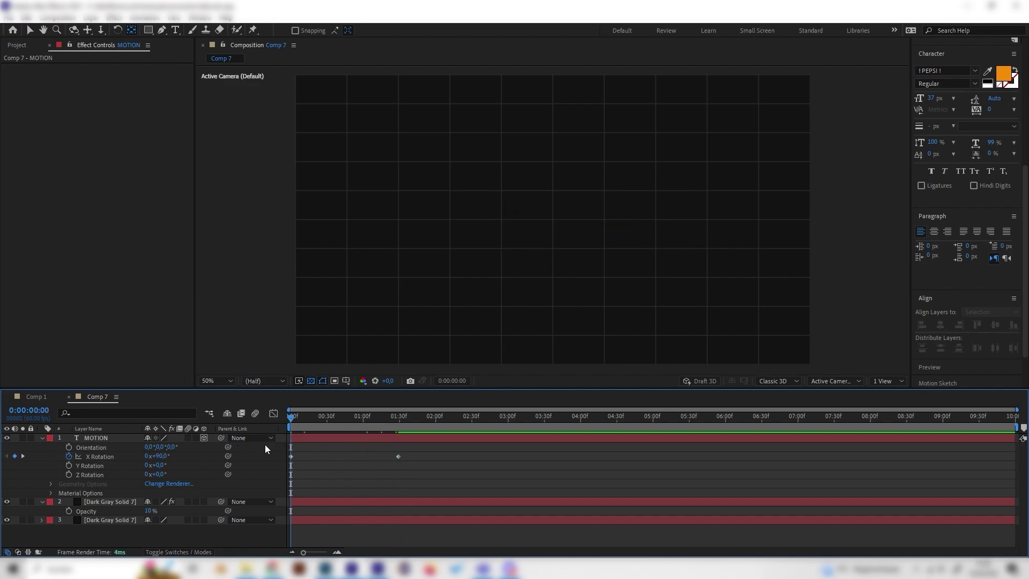
key("space")
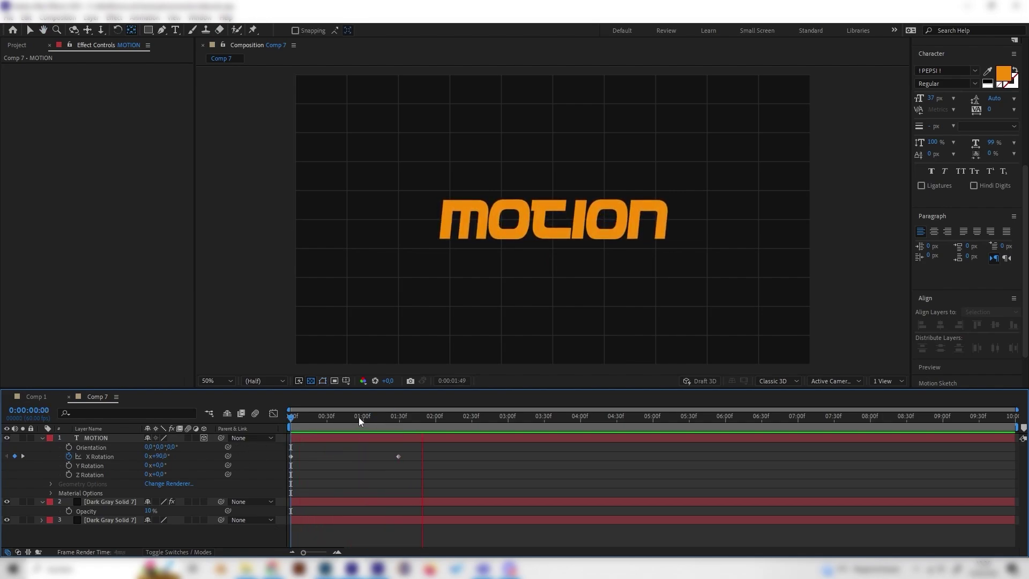
left_click_drag(343, 420, 322, 422)
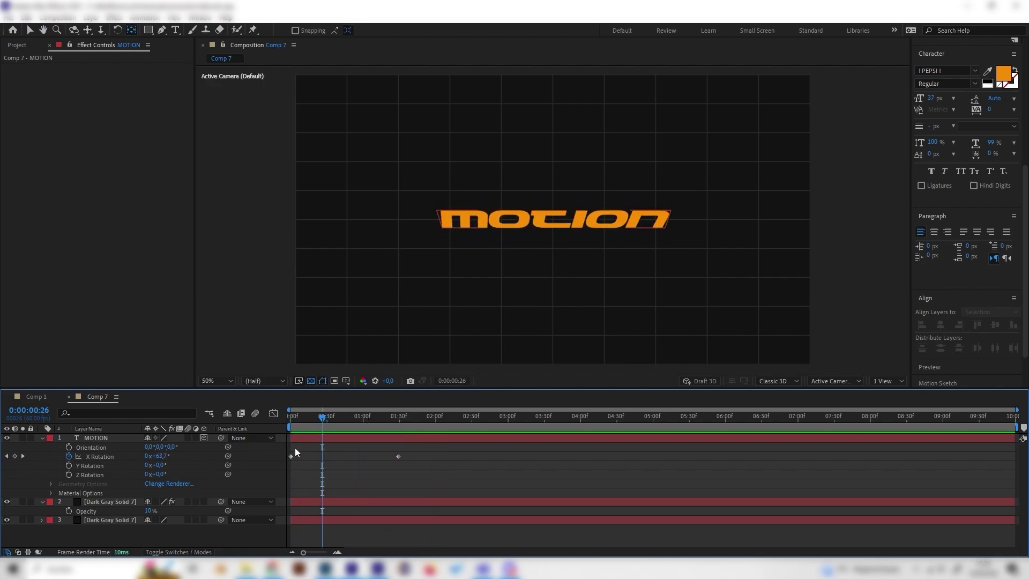
Step: Apply Easy Ease to both of the MOTION layer's X Rotation keyframes in the graph editor
left_click(108, 457)
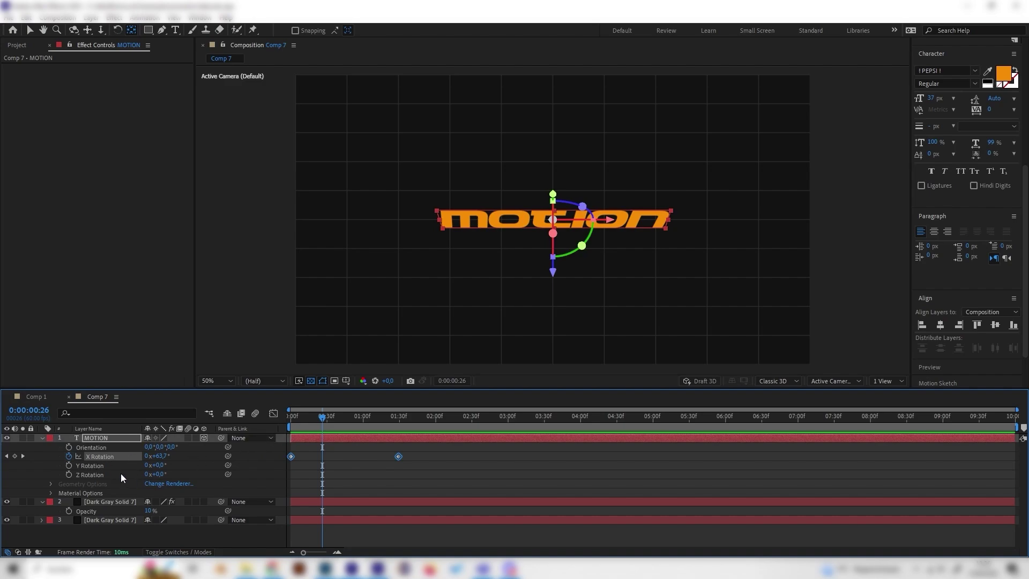
left_click(272, 414)
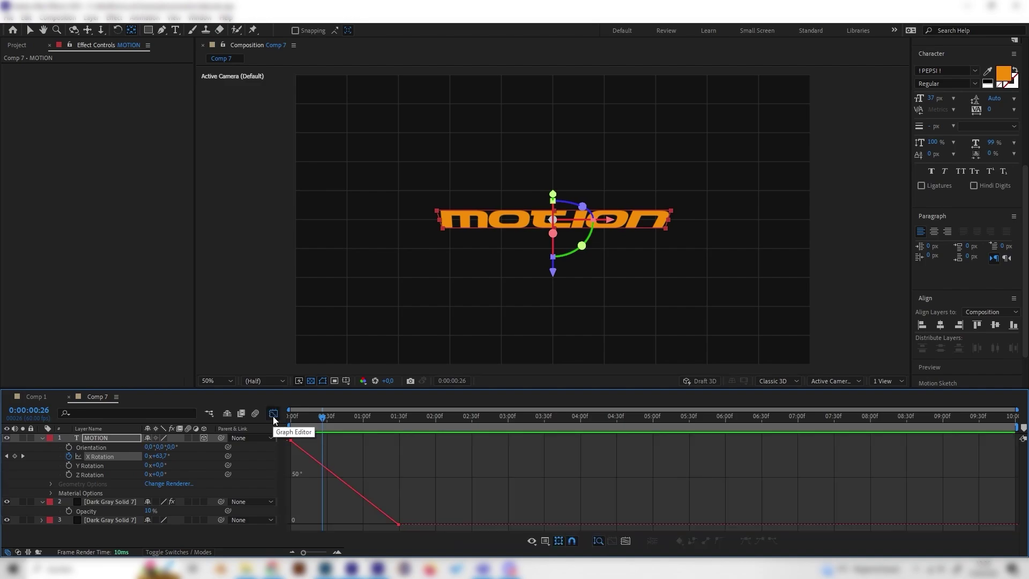
left_click(101, 455)
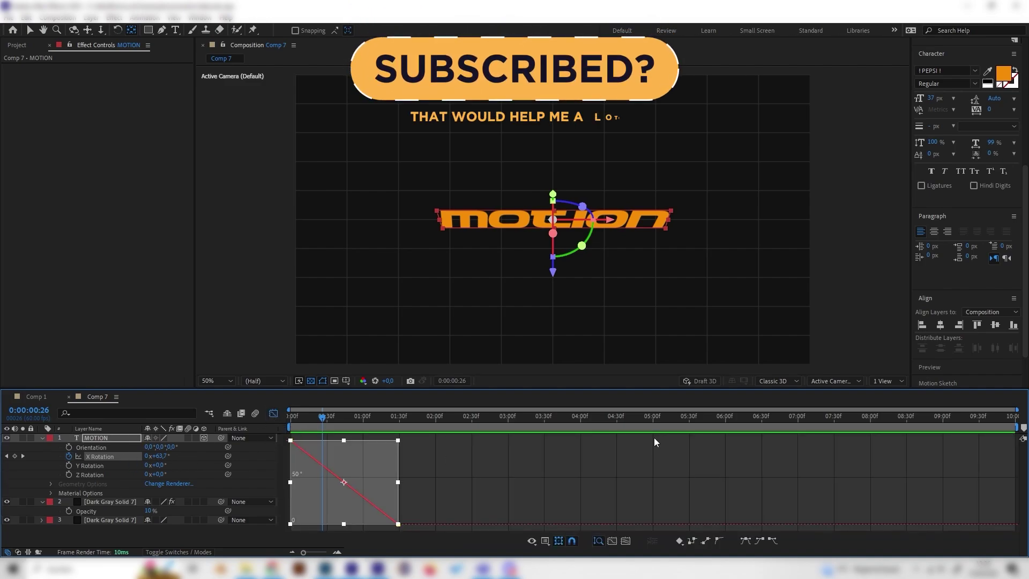
left_click(745, 540)
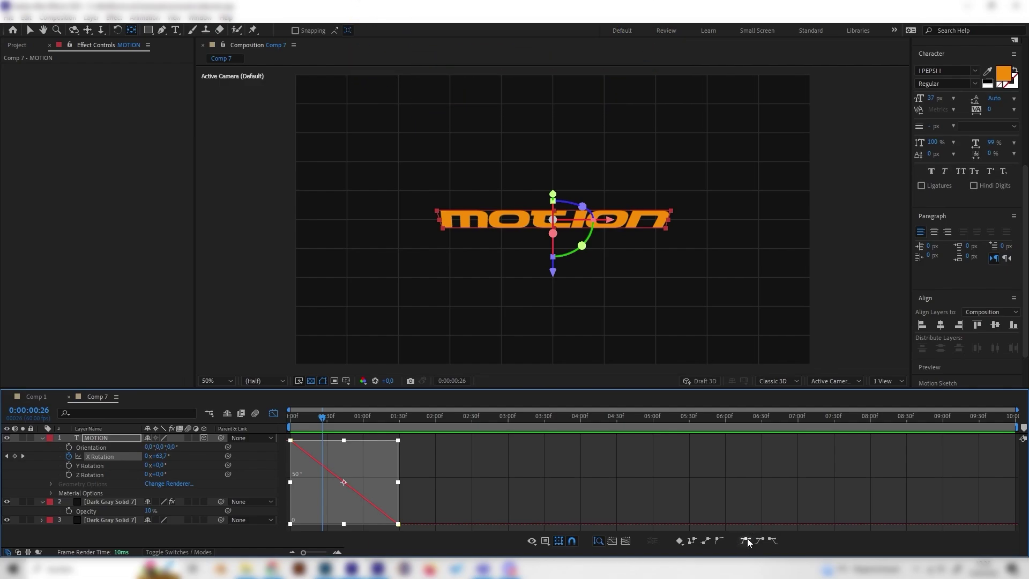
left_click(446, 474)
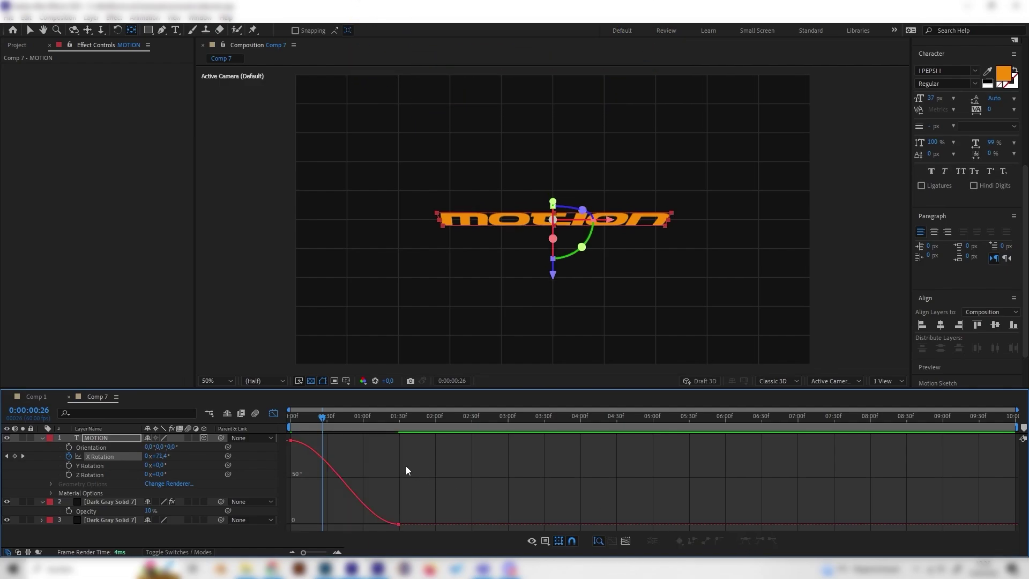
Step: Reshape the X Rotation curve into a steep start with a slow finish, and preview the animation
left_click(291, 441)
left_click_drag(326, 446, 290, 516)
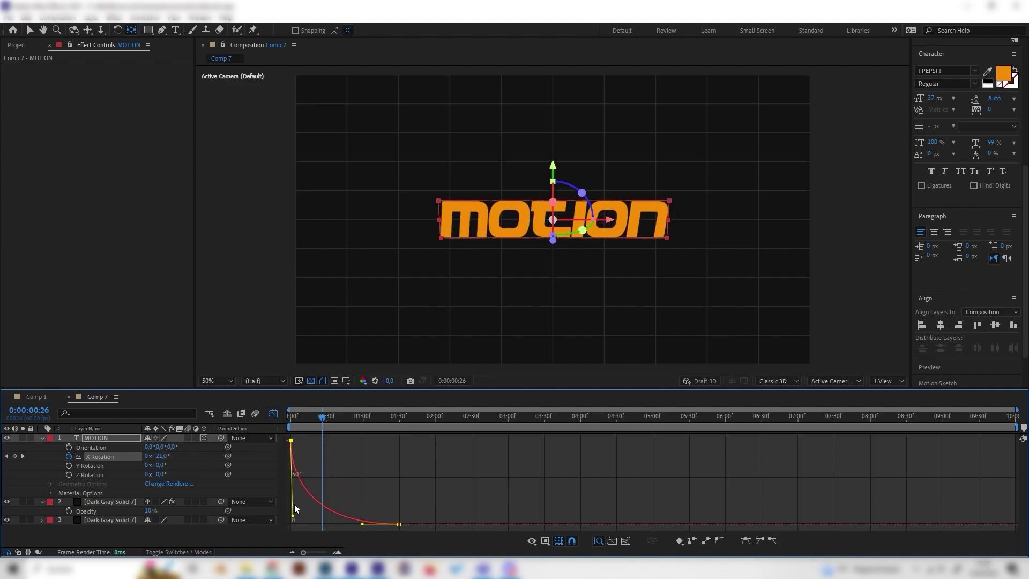
left_click_drag(320, 417, 267, 422)
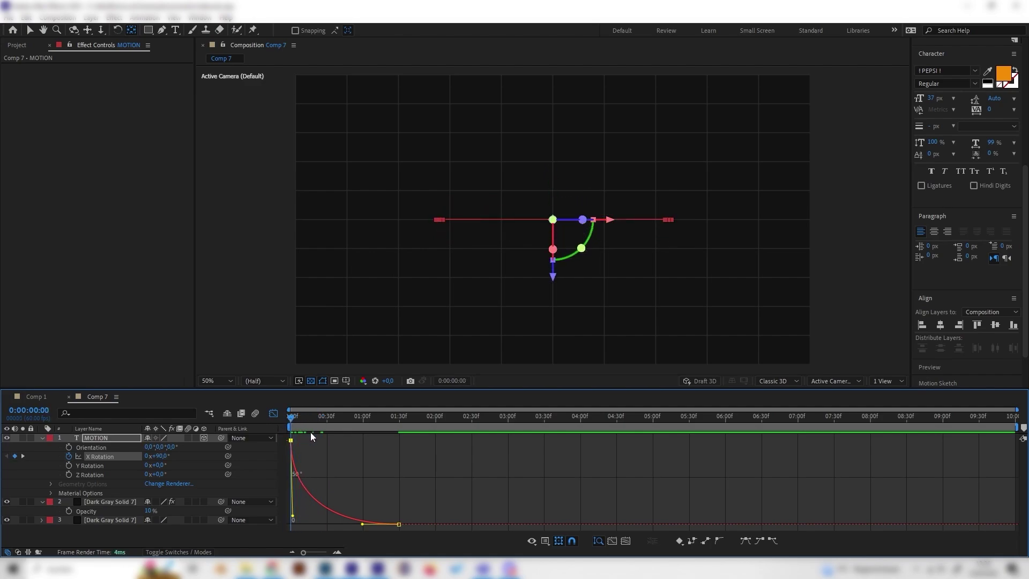
key("space")
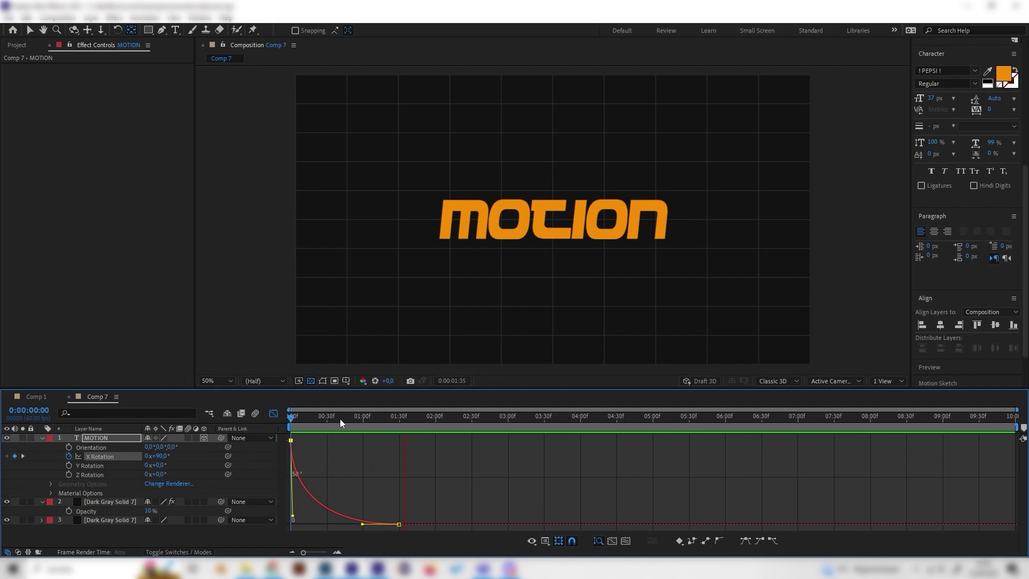
key("space")
key("space")
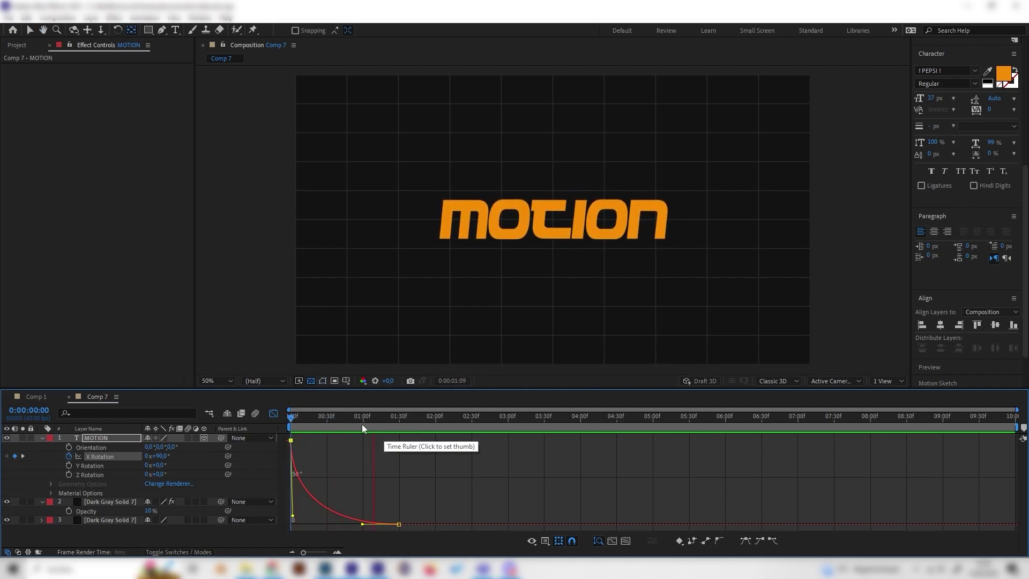
key("space")
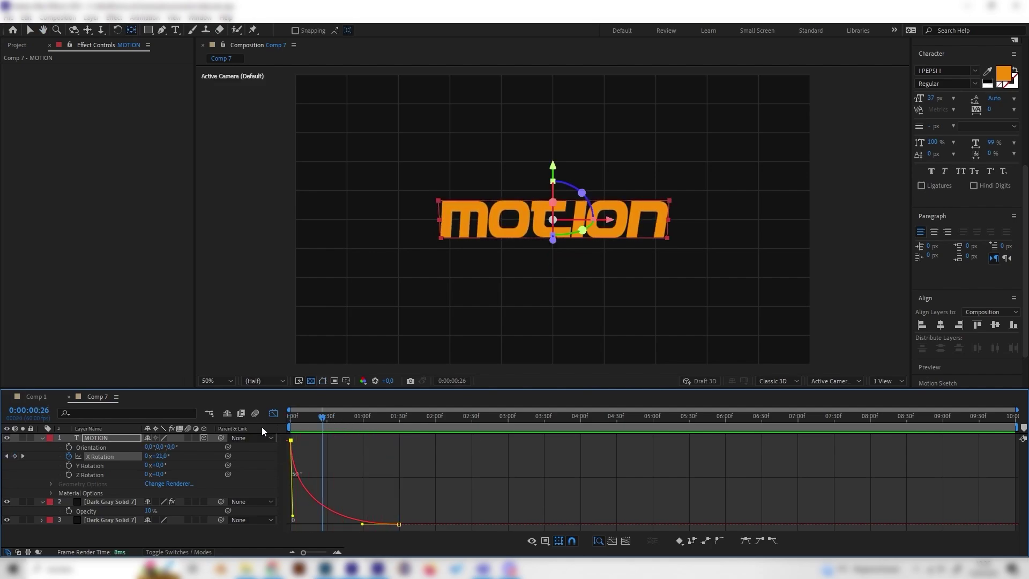
Step: Collapse the layers' properties and return from the graph editor to the layer bars at 0:00:00:19
left_click(41, 438)
left_click(41, 448)
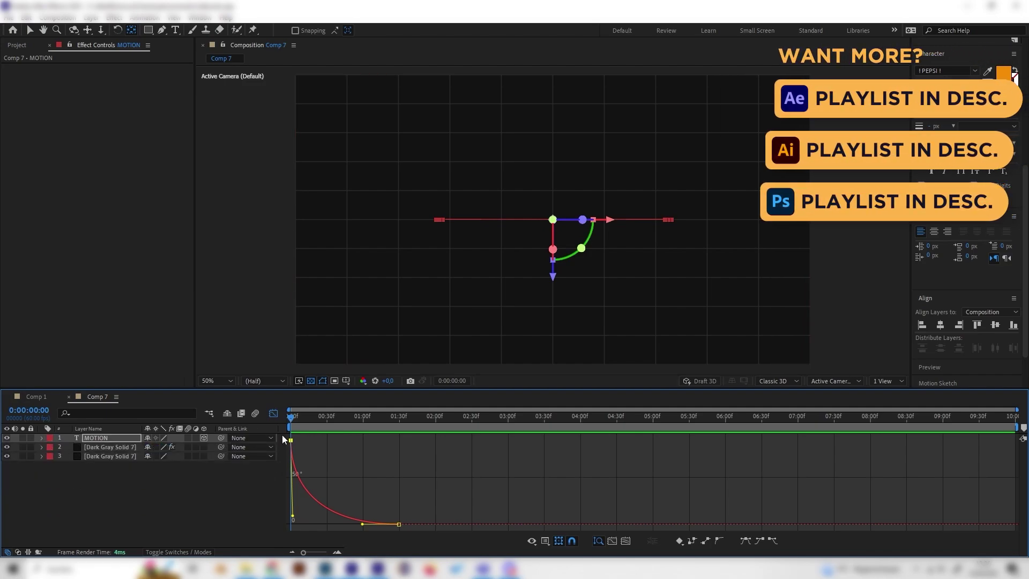
left_click(310, 417)
left_click(275, 413)
key("Page_Down")
key("Page_Down")
key("Page_Down")
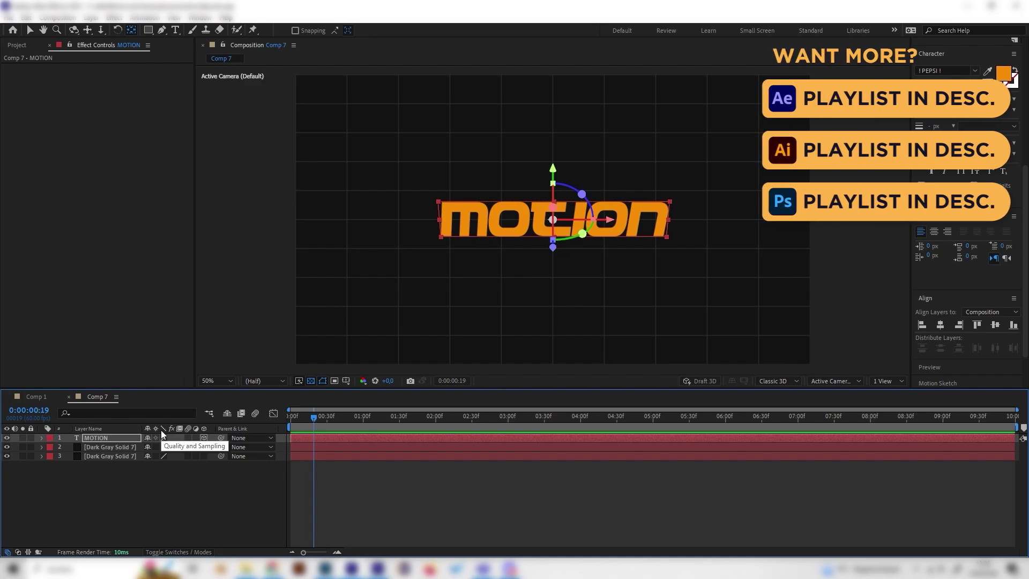
Step: Pre-compose the two Dark Gray Solid layers into a new composition named "Background"
left_click(124, 449)
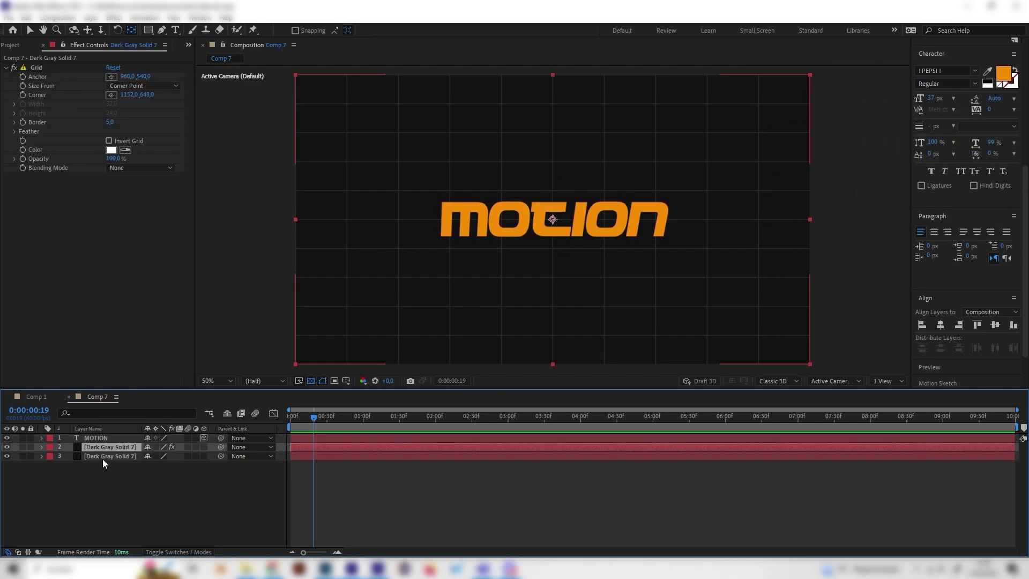
left_click(104, 455, "shift")
right_click(110, 451)
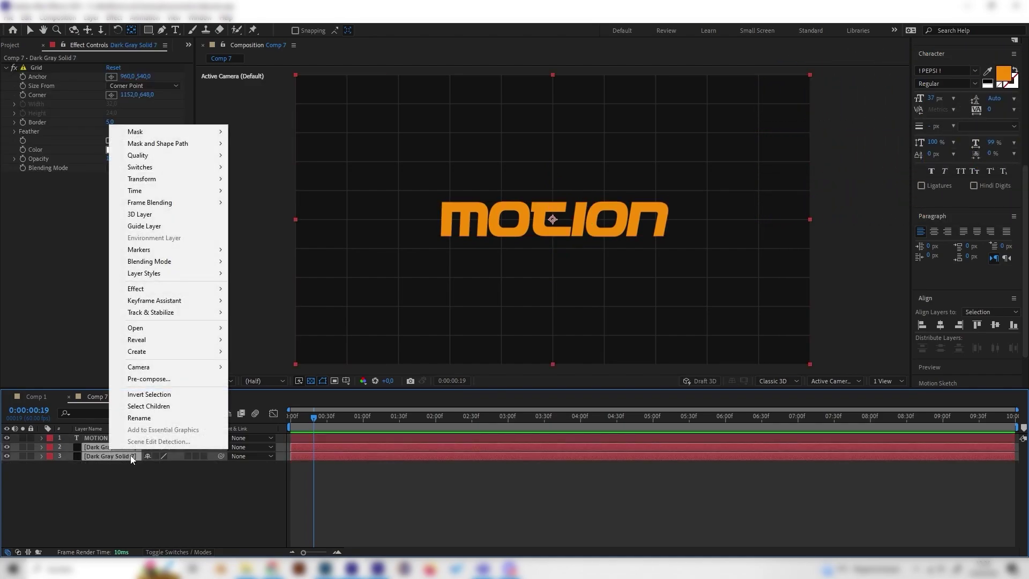
left_click(159, 379)
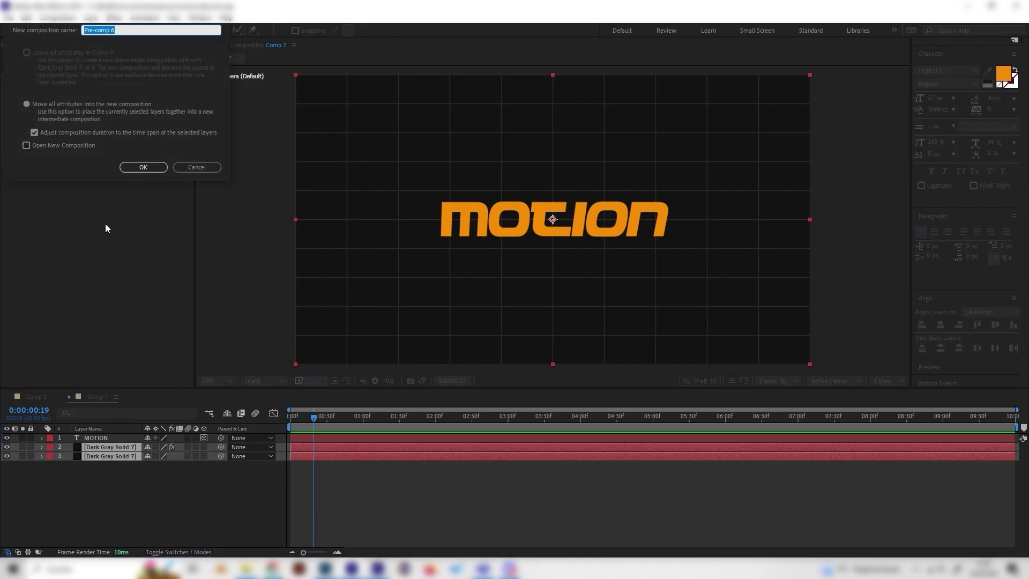
type("Background")
key("Return")
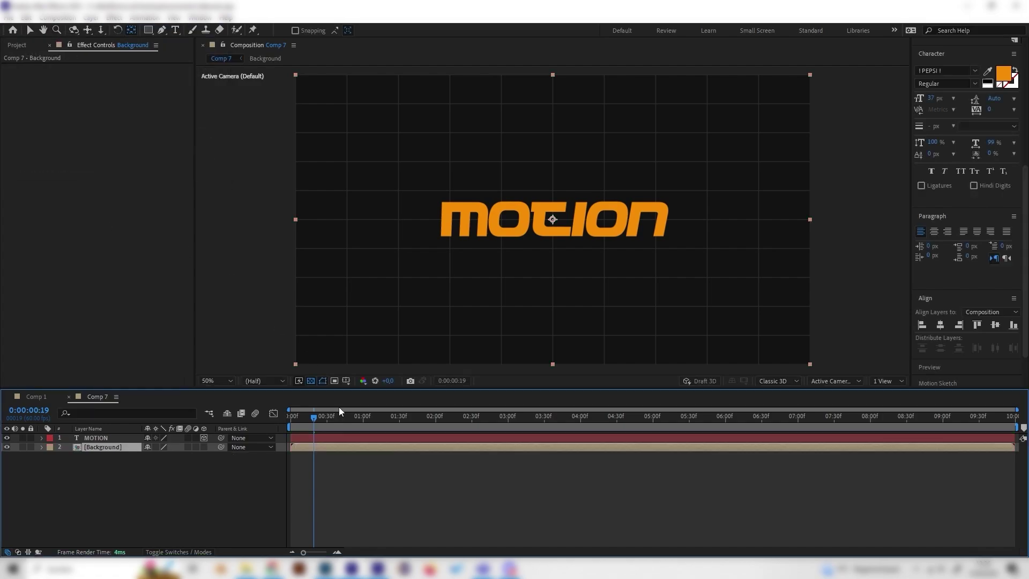
Step: Search the effects for "linear" and apply the Linear Wipe transition effect to the Background layer
scroll(969, 179, "up", 5)
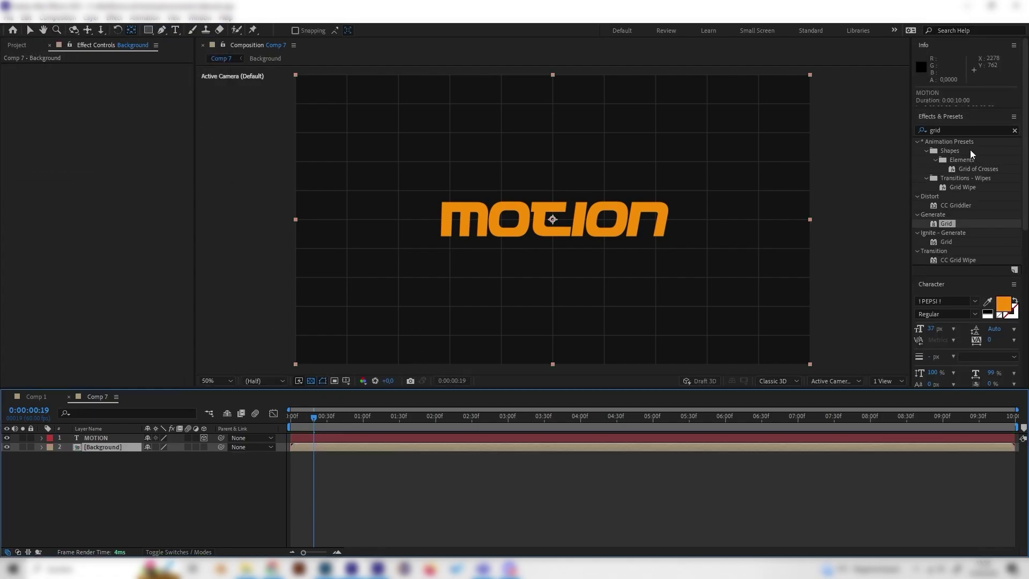
double_click(954, 131)
type("li")
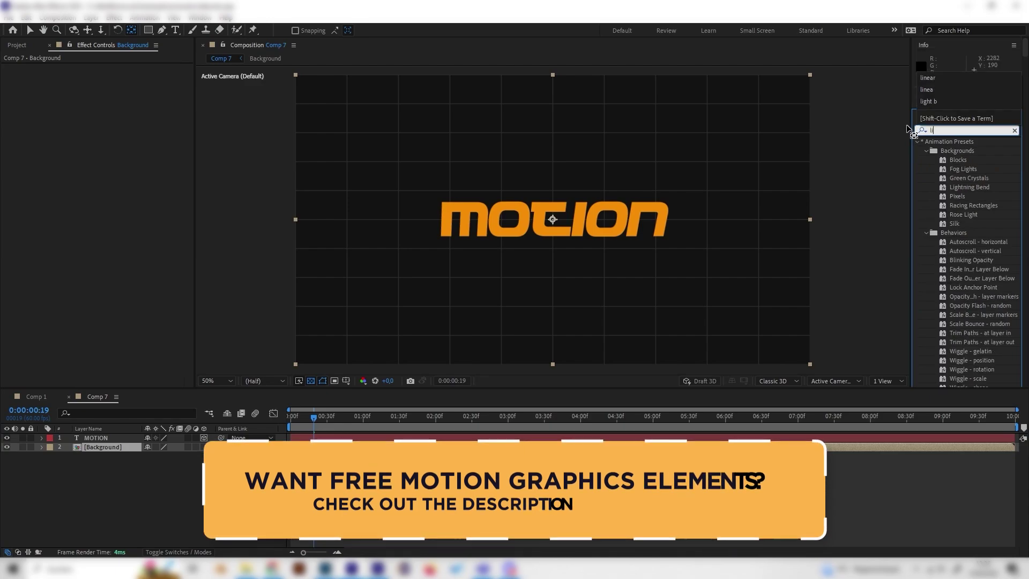
type("near")
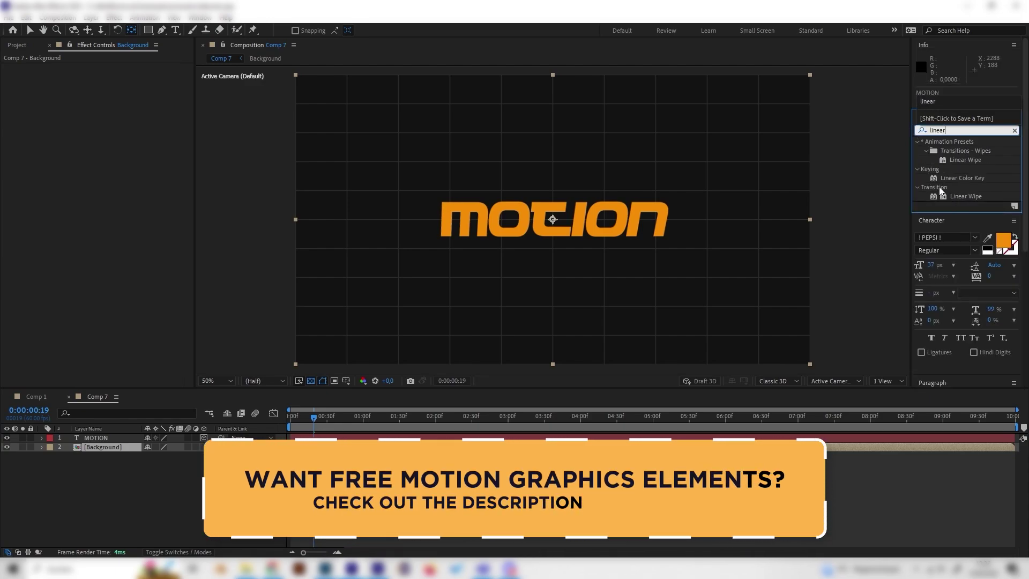
left_click_drag(957, 197, 115, 449)
Step: Set the Linear Wipe's Wipe Angle to 45° and test its Transition Completion at 38%
left_click(124, 86)
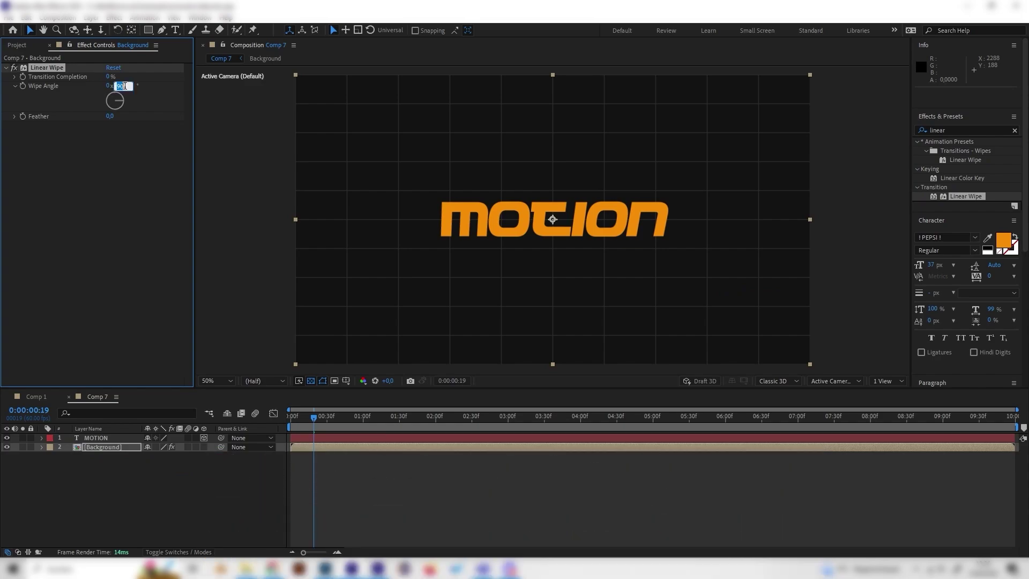
type("45")
key("Return")
mouse_move(108, 81)
left_mouse_down()
mouse_move(134, 81)
mouse_move(95, 83)
mouse_move(140, 83)
mouse_move(106, 92)
mouse_move(151, 82)
mouse_move(128, 86)
left_mouse_up()
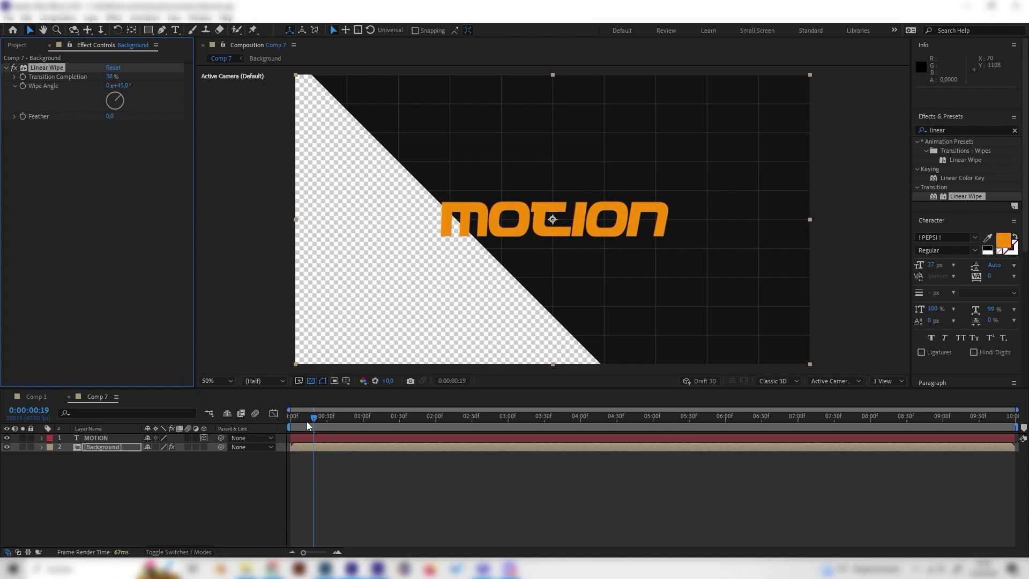
Step: Keyframe the Background's Transition Completion at 100% on 0:00:00:00 and at 0% on 0:00:01:30
key("Home")
left_click_drag(113, 77, 170, 75)
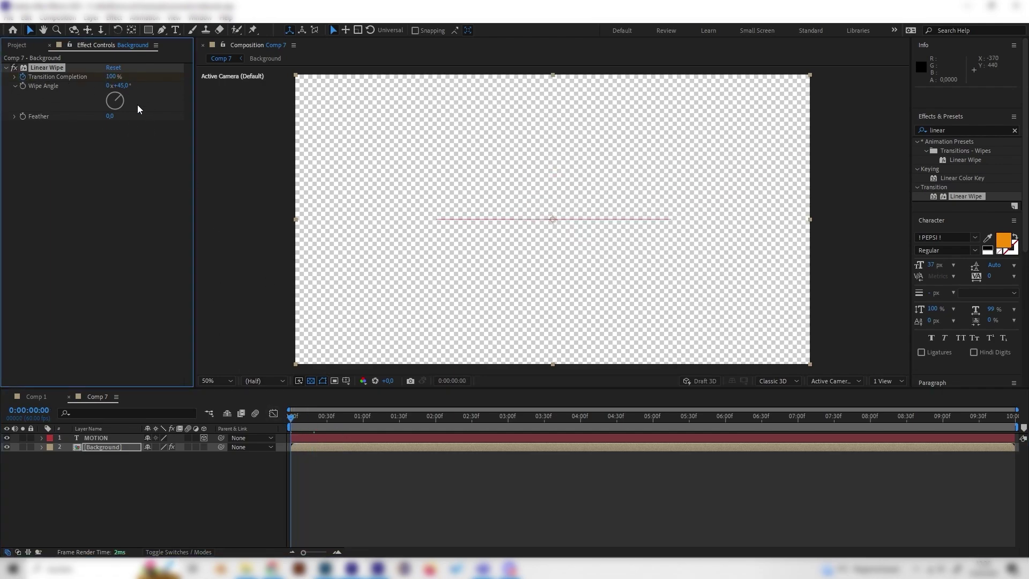
left_click_drag(395, 419, 401, 421)
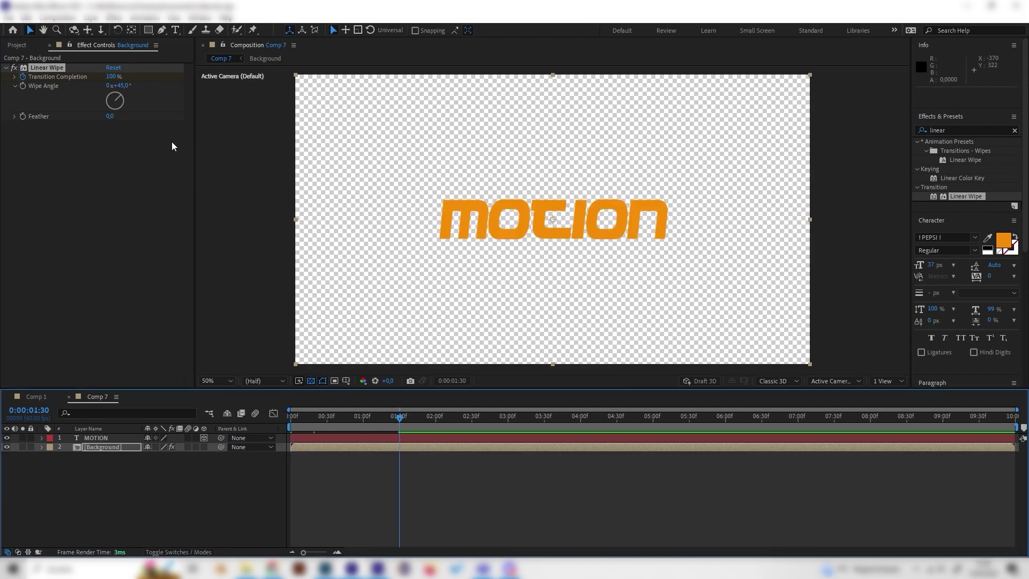
left_click_drag(112, 79, 68, 89)
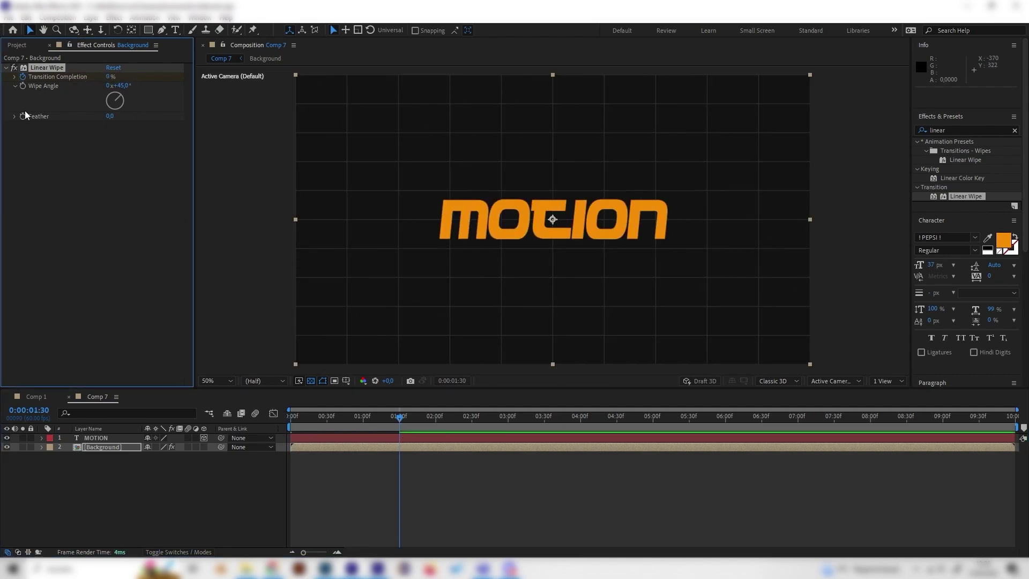
Step: Expand the Background layer's effects in the timeline and preview the wipe from the start
left_click(100, 450)
left_click(42, 448)
left_click(52, 457)
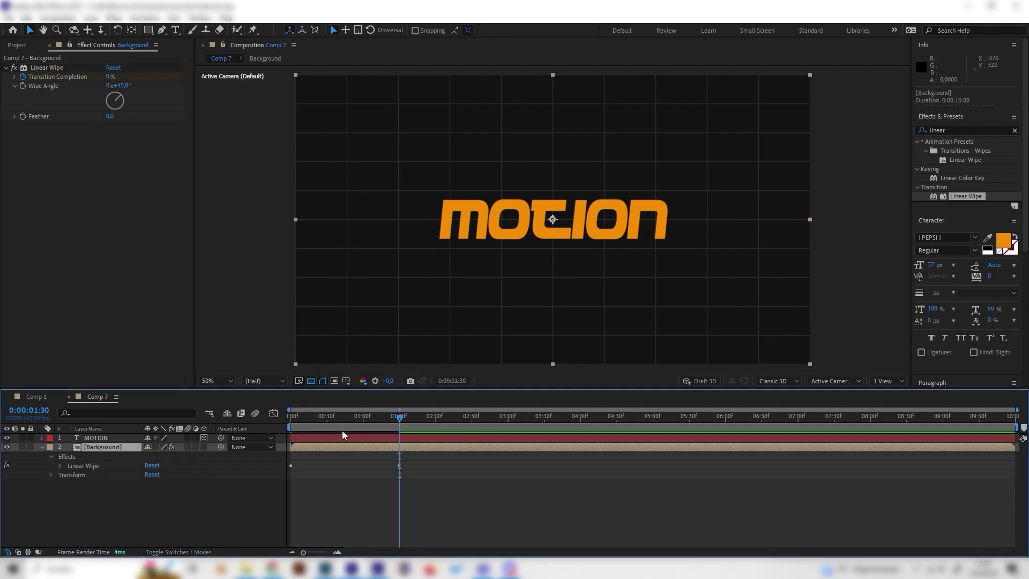
left_click_drag(399, 416, 288, 437)
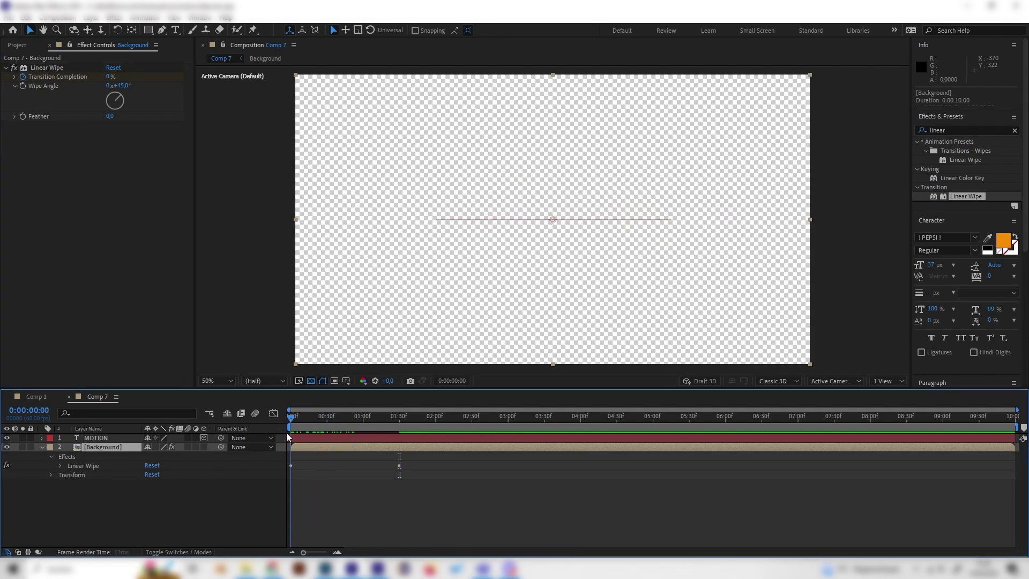
key("space")
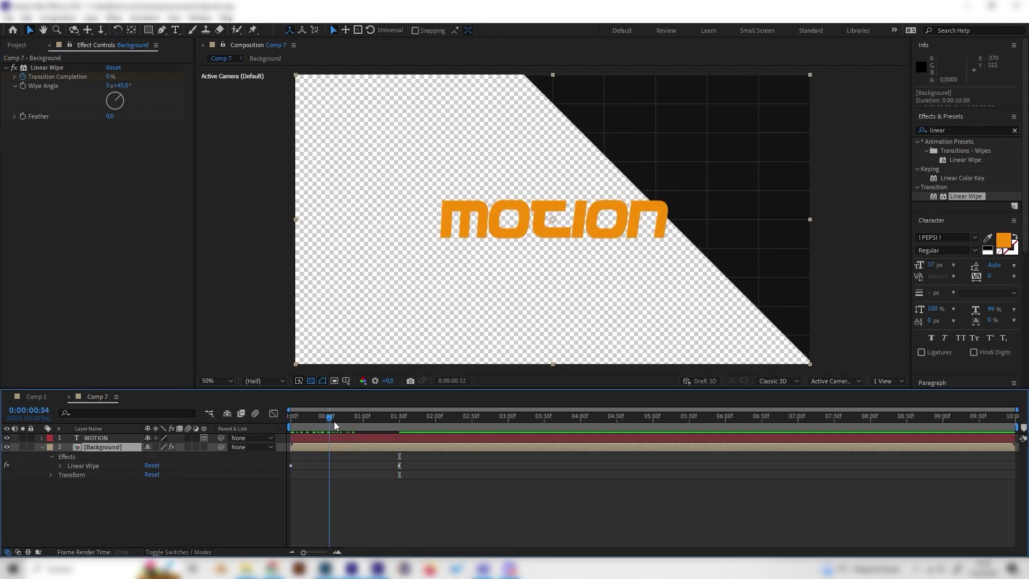
Step: Apply Easy Ease to both of the Background's Transition Completion keyframes in the graph editor
left_click(61, 466)
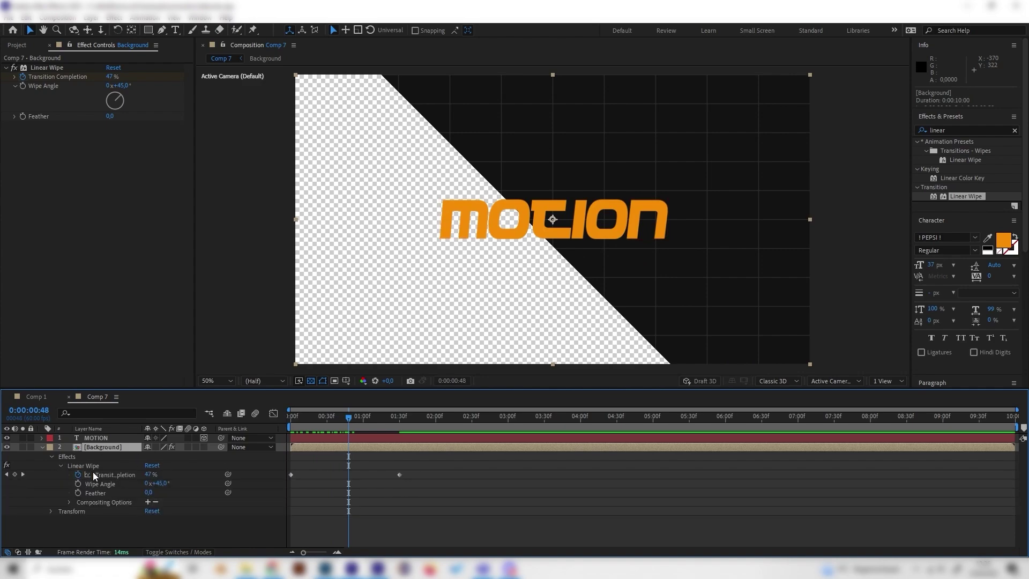
left_click(110, 467)
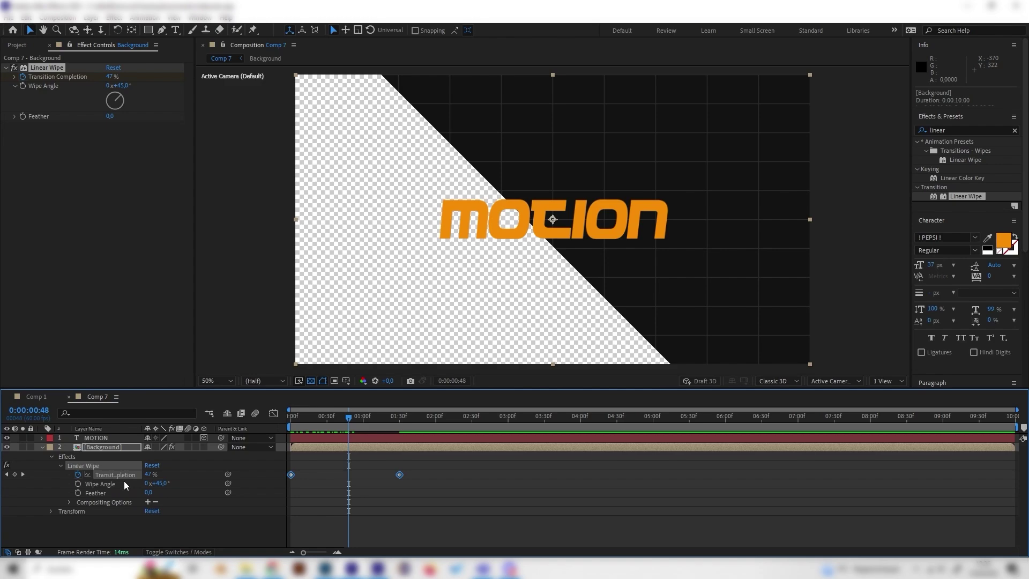
left_click(274, 414)
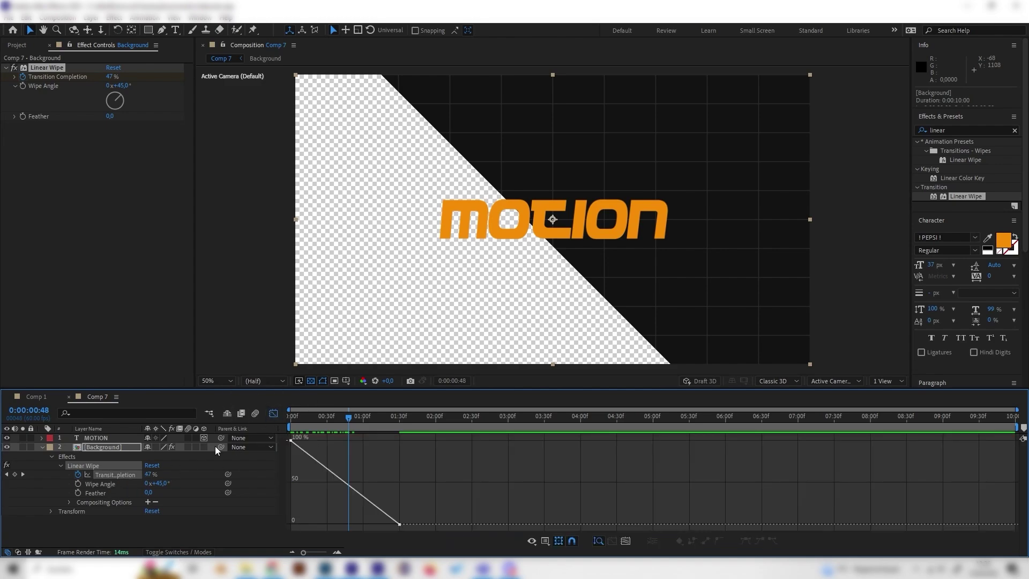
left_click(117, 477)
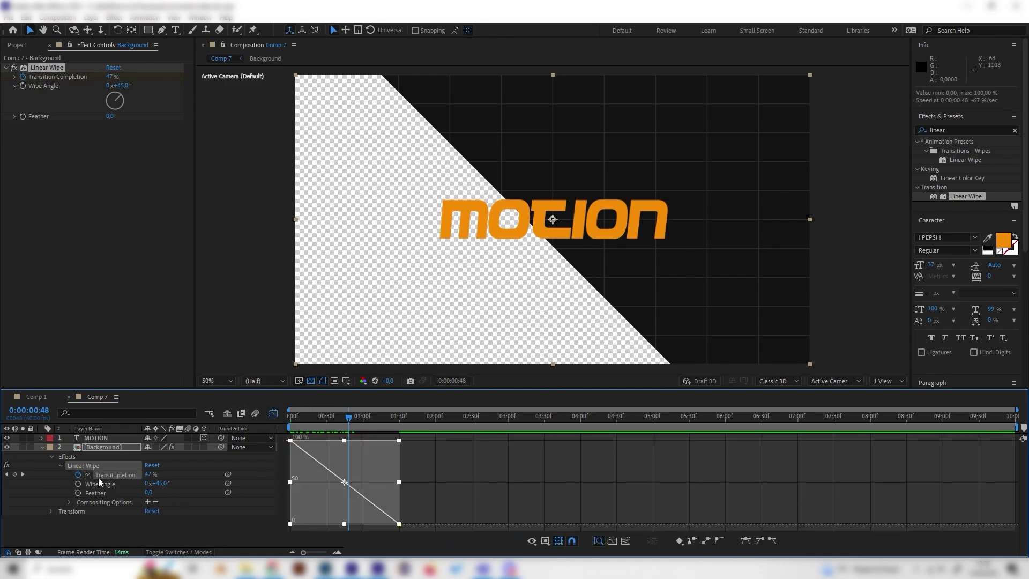
left_click(748, 542)
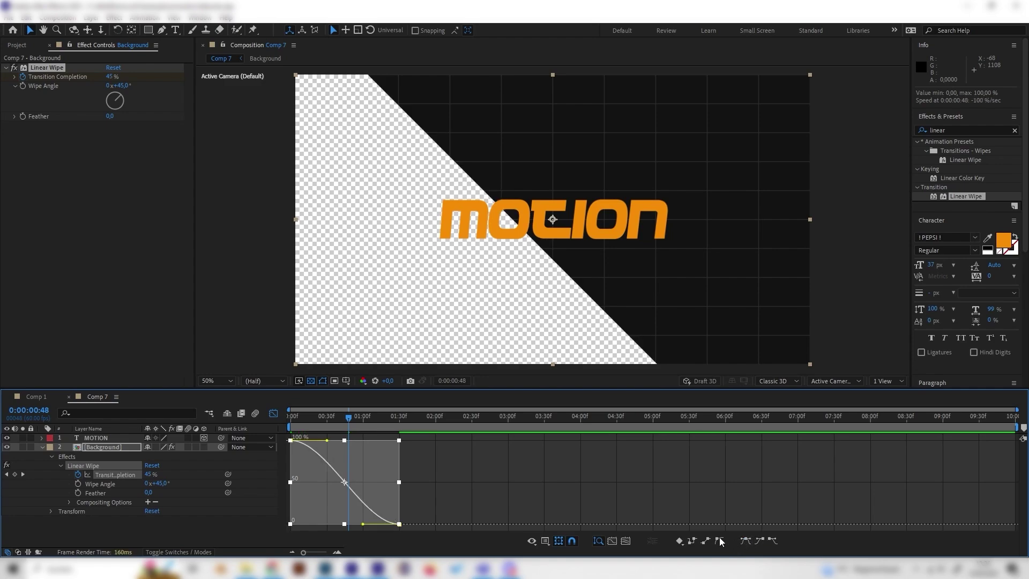
Step: Reshape the Transition Completion curve into a steep start with a slow finish, and preview the wipe
left_click(412, 493)
left_click(291, 440)
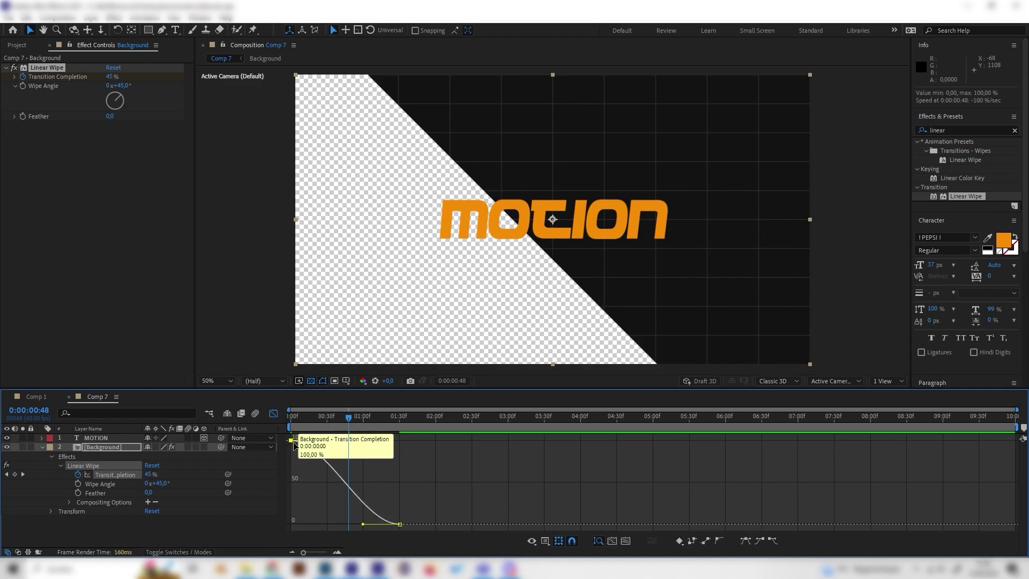
left_click_drag(327, 441, 291, 521)
left_click(292, 419)
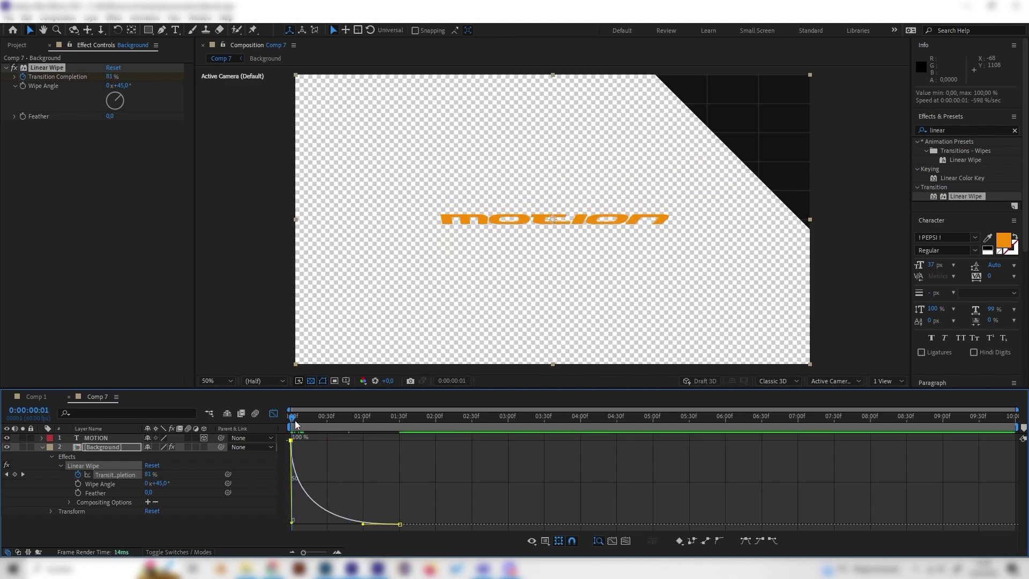
key("space")
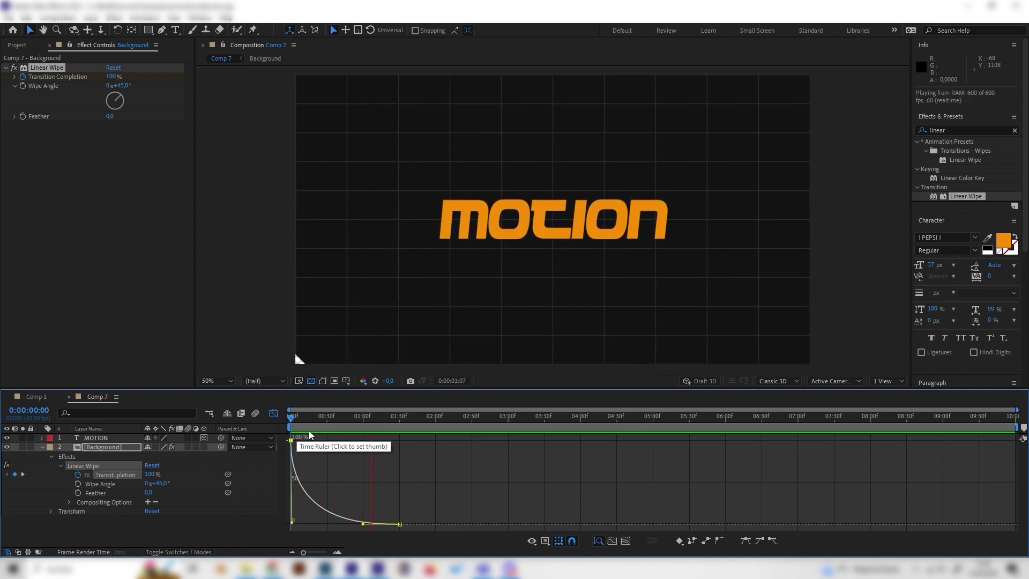
key("space")
Step: Return from the graph editor to the layer bars, check the wipe's opening frames and go back to 0:00:00:00
left_click(273, 414)
left_click(292, 416)
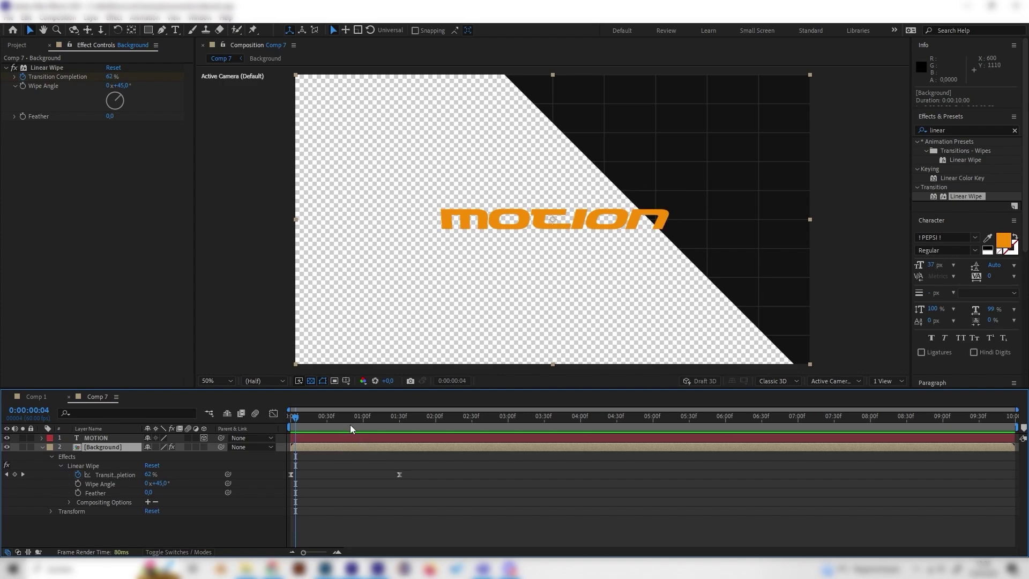
key("space")
left_click(299, 418)
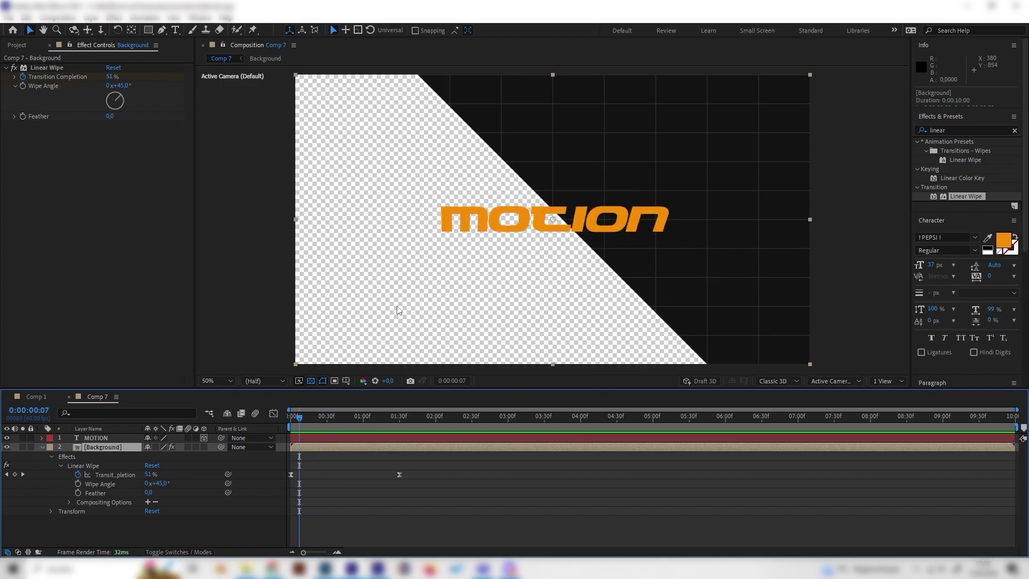
key("Home")
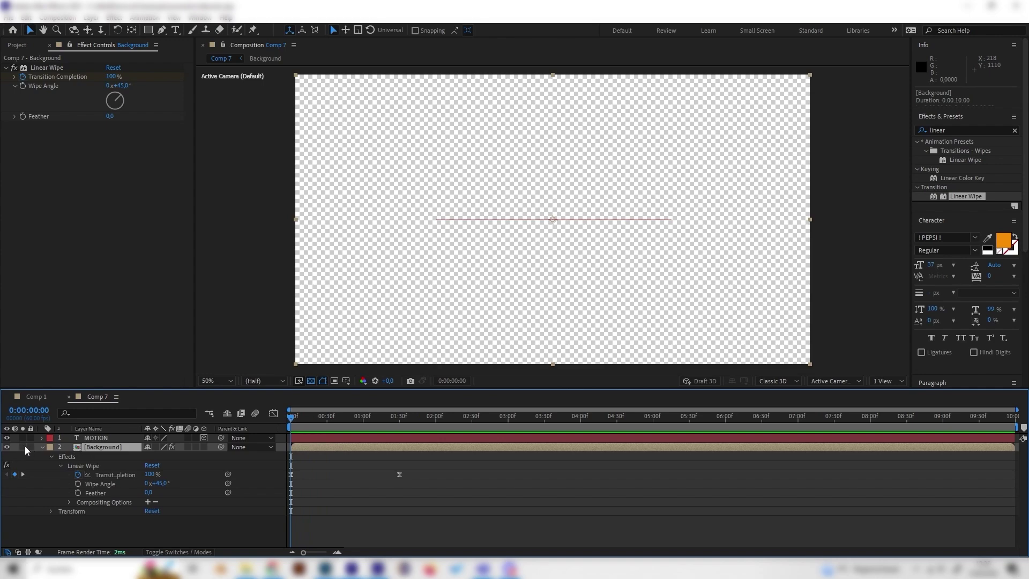
Step: Duplicate the Background layer with its properties collapsed and move the copy above the MOTION layer
left_click(42, 447)
key("ctrl+d")
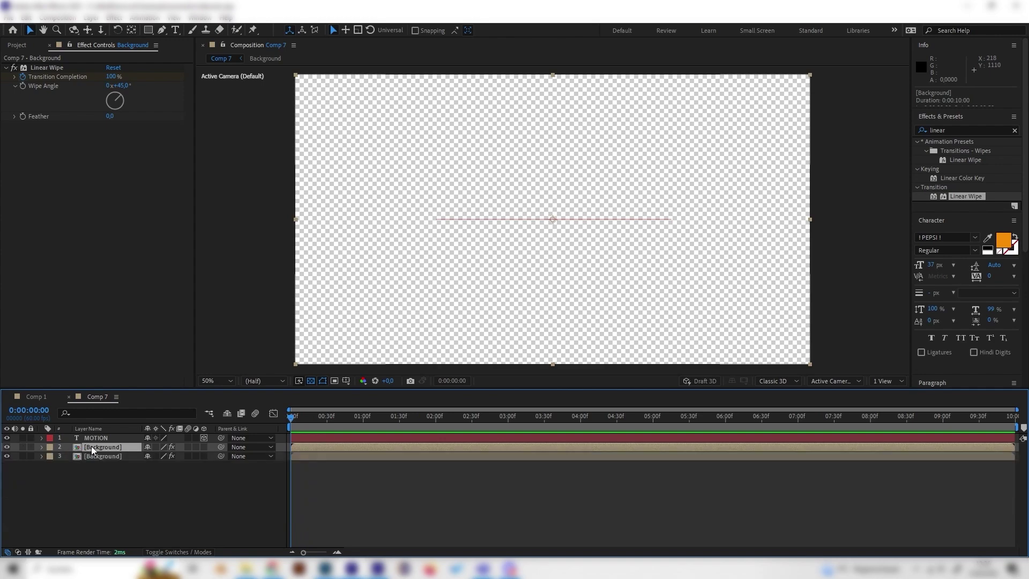
left_click_drag(92, 449, 94, 435)
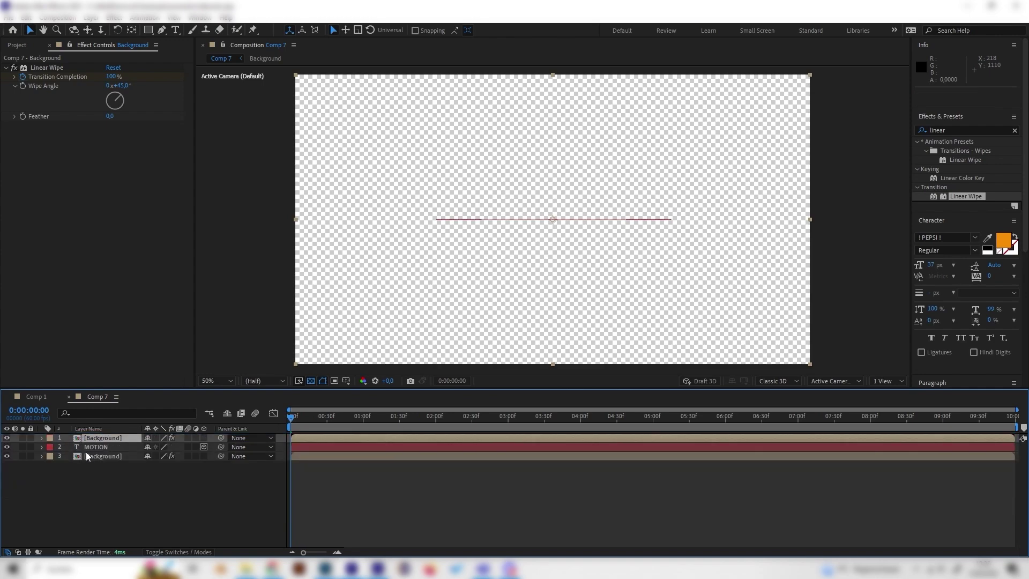
Step: Show the layers' track matte options and set the MOTION layer's track matte to "1. Background"
left_click(95, 447)
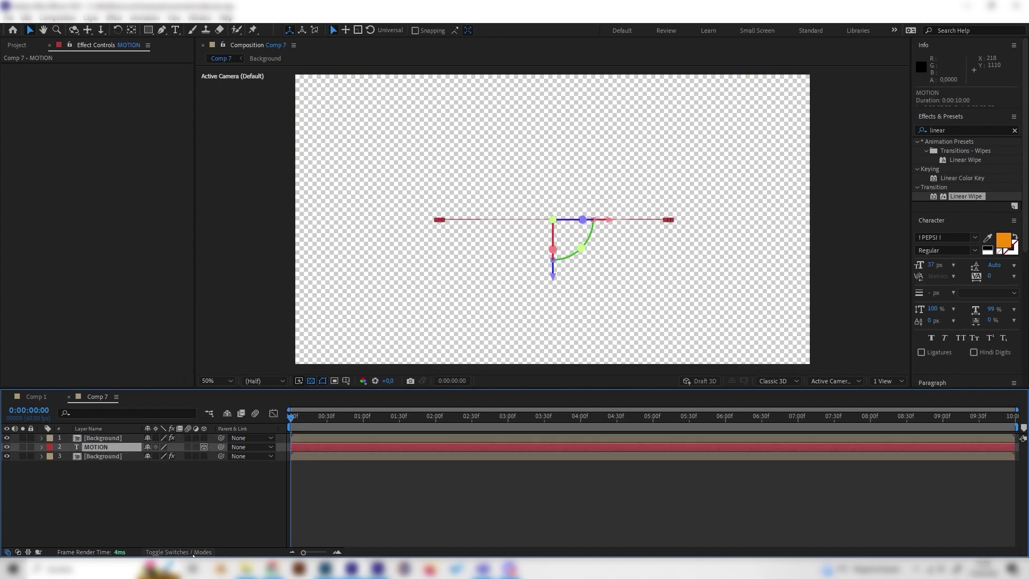
left_click(193, 553)
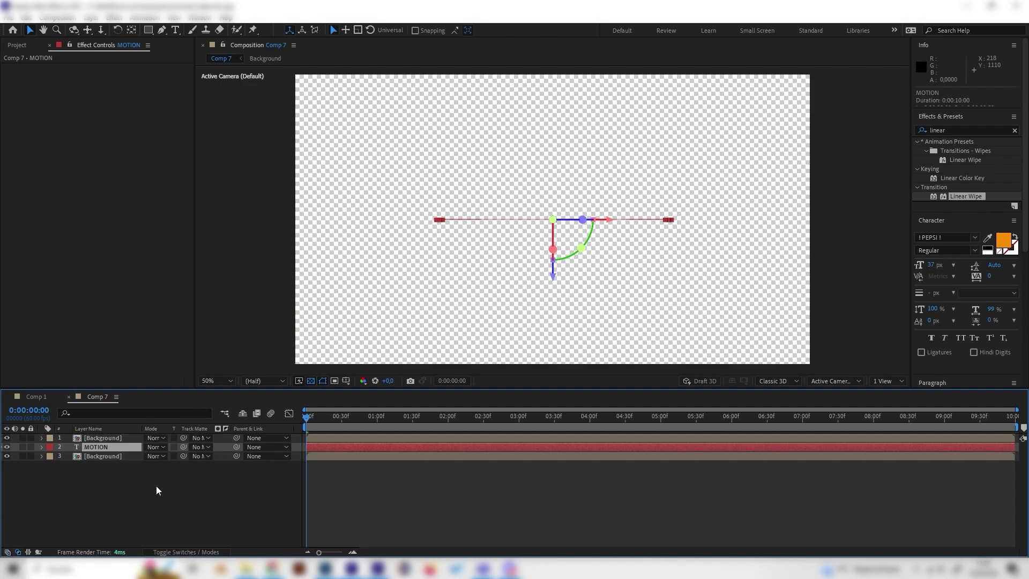
left_click(203, 447)
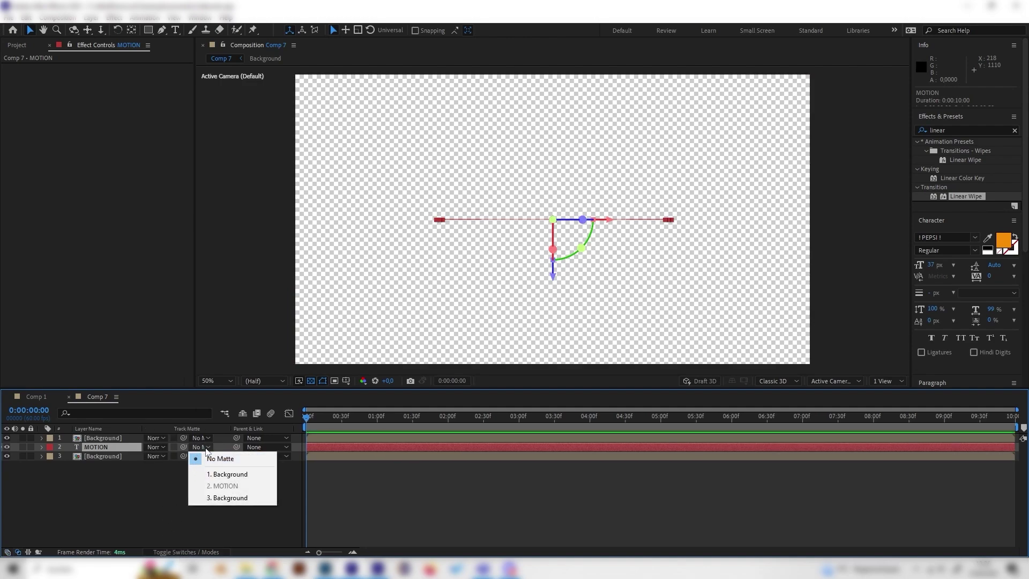
left_click(227, 474)
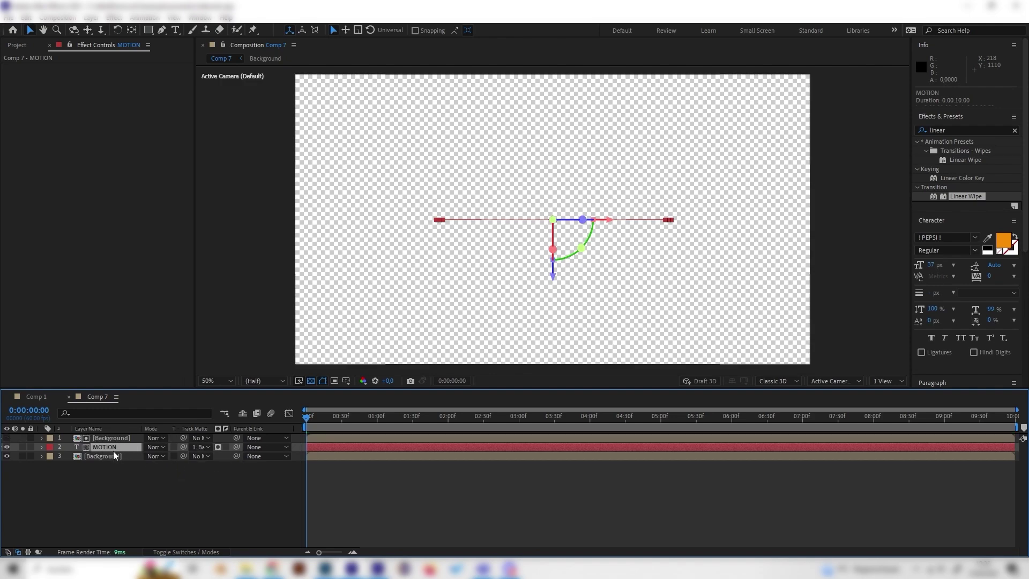
Step: Preview the MOTION text and background being revealed together by the diagonal wipe
key("space")
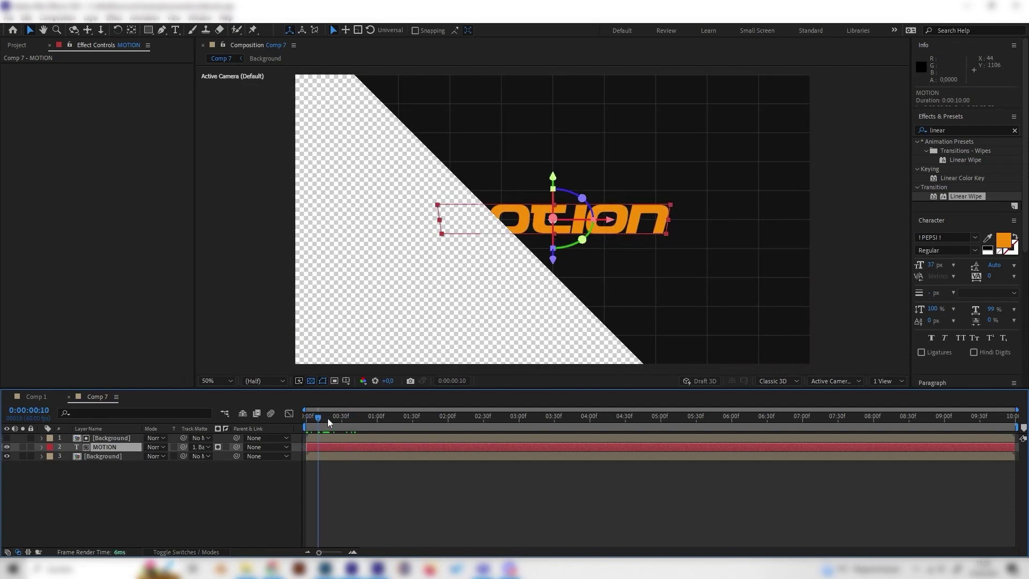
key("space")
key("space")
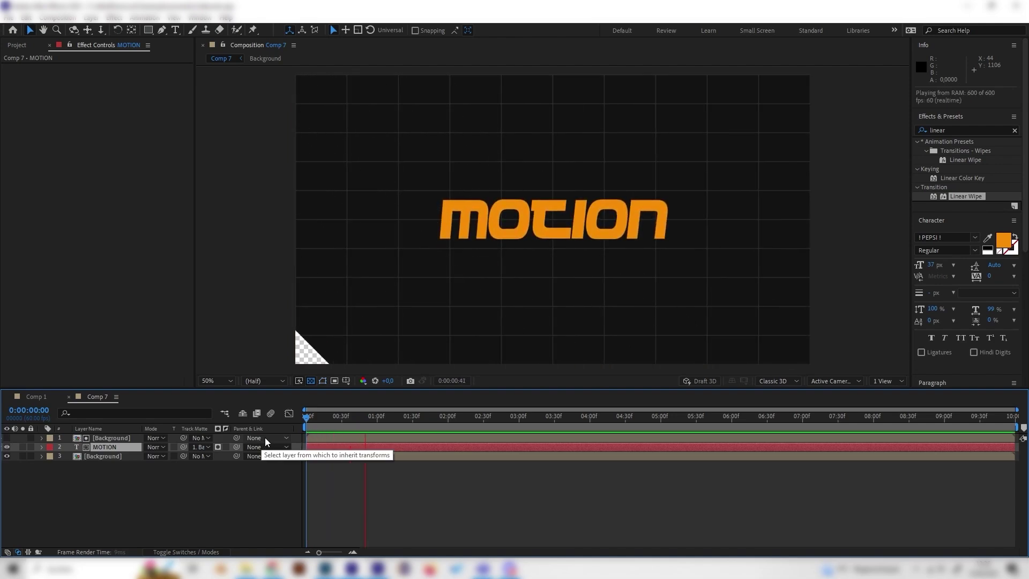
key("space")
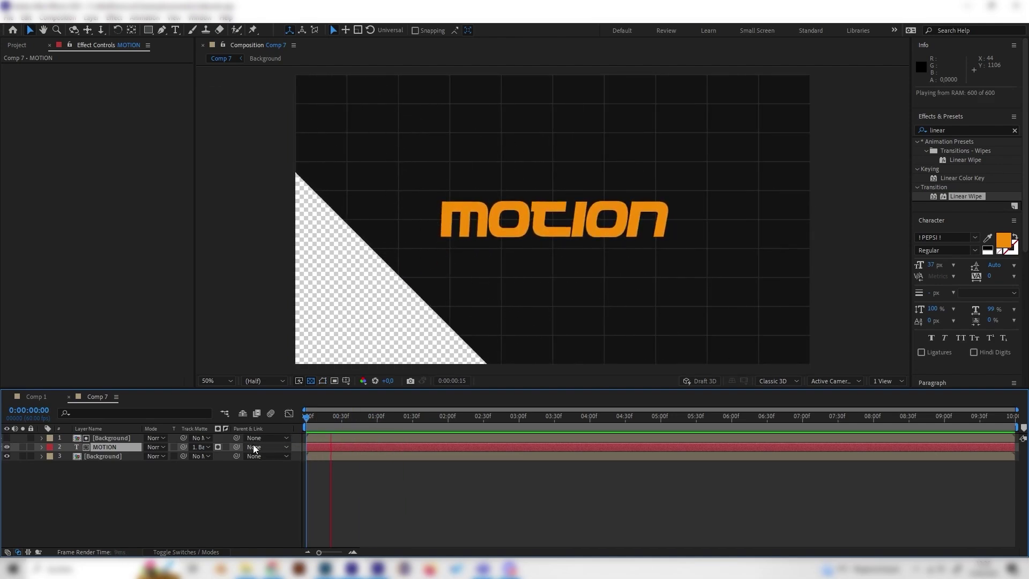
Step: Check the diagonal wipe's reveal across the timeline, deselect the layers and move to 0:00:00:34
key("space")
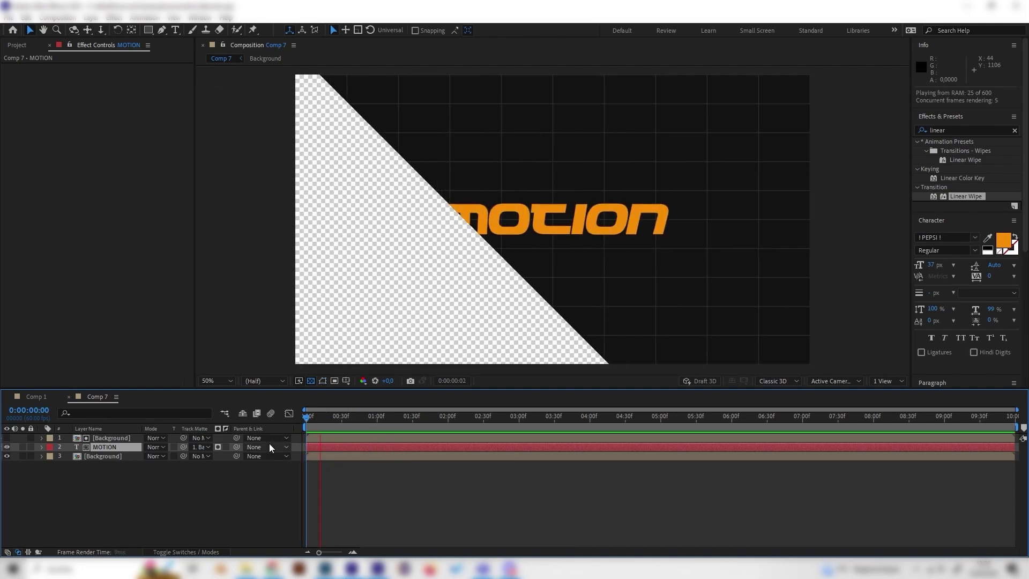
left_click_drag(330, 423, 497, 423)
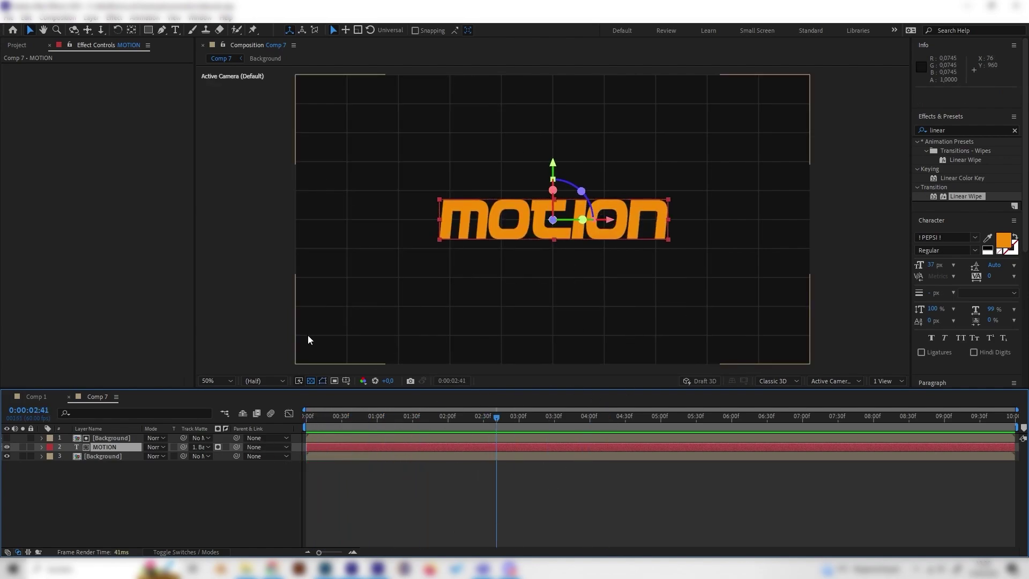
left_click(119, 488)
mouse_move(360, 427)
left_mouse_down()
mouse_move(333, 433)
mouse_move(338, 417)
mouse_move(365, 418)
mouse_move(321, 418)
mouse_move(346, 418)
left_mouse_up()
key("space")
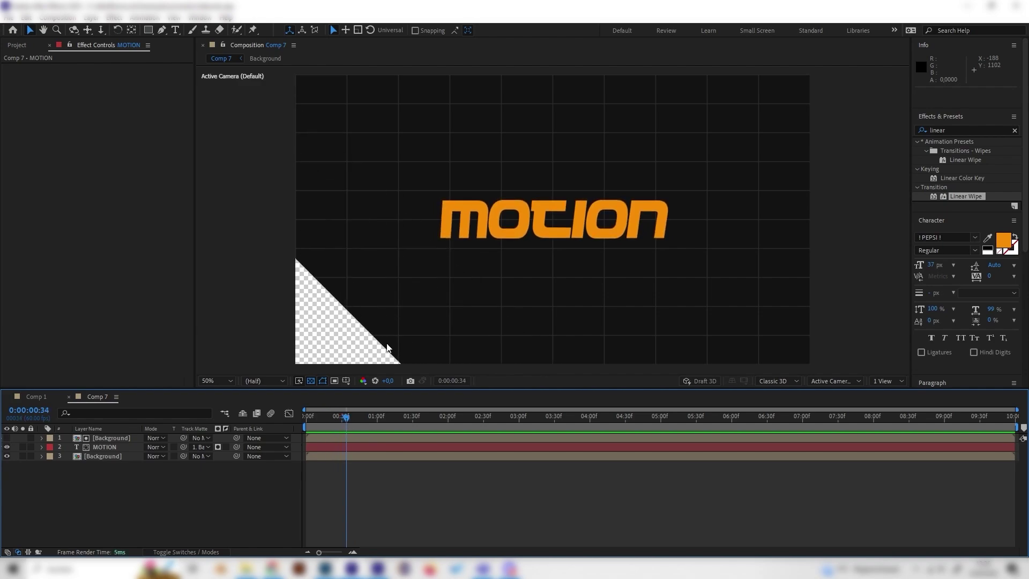
Step: Create a new shape layer above the matte copy of the Background layer
right_click(148, 498)
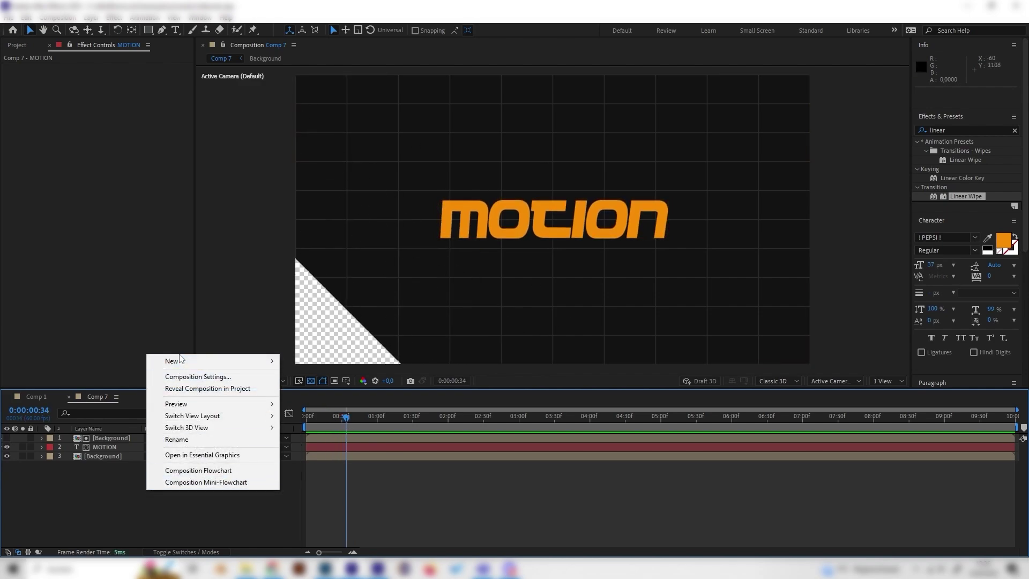
mouse_move(182, 361)
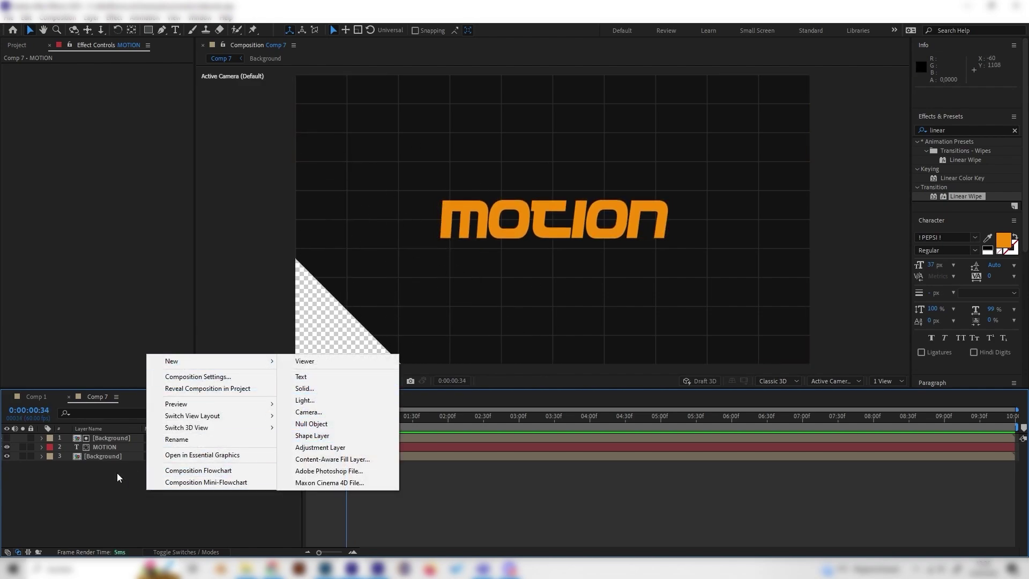
left_click(311, 436)
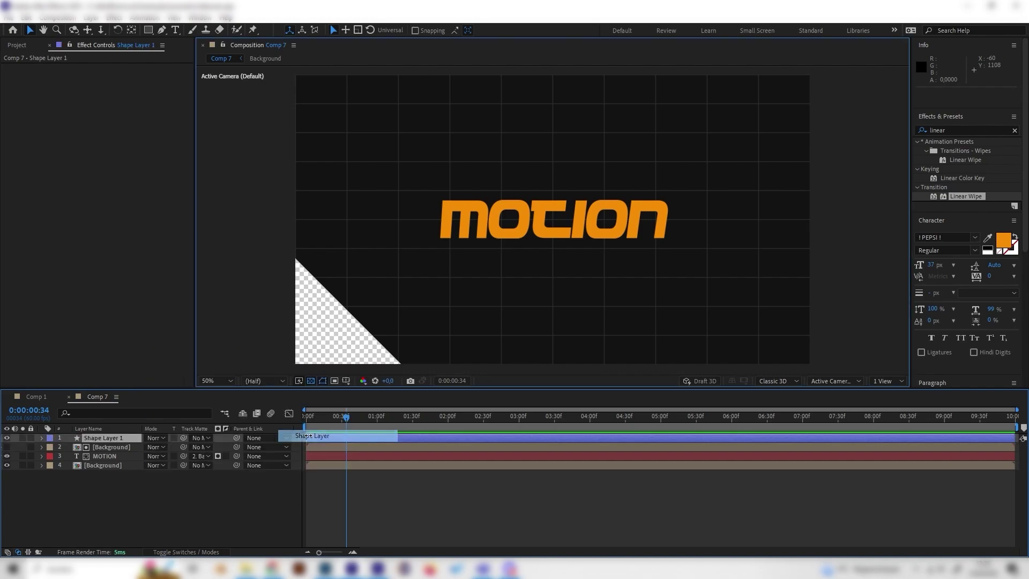
Step: Draw a curved four-point wave with the Pen tool below the MOTION text, starting beyond the frame's left edge and ending below the frame
key("q")
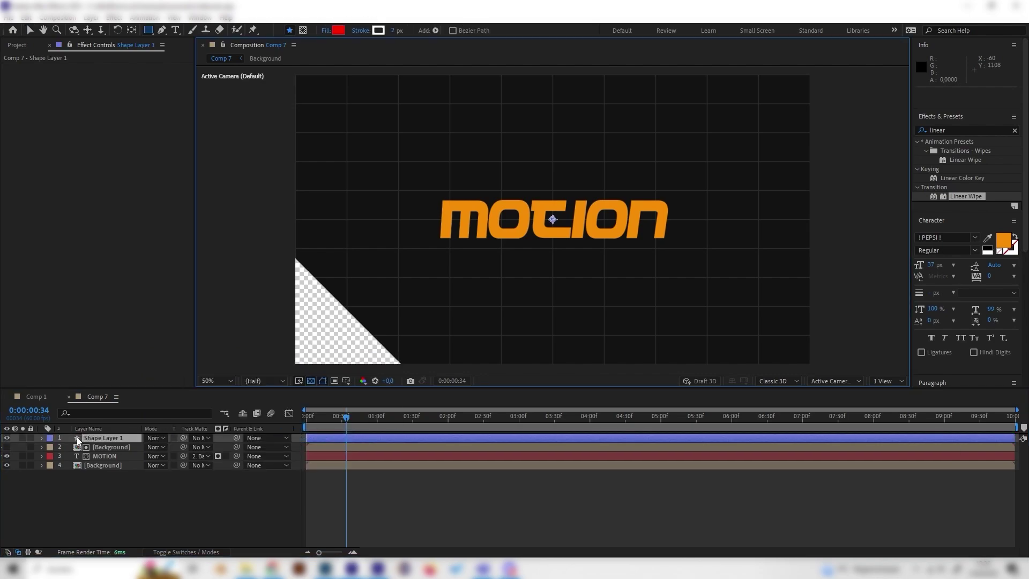
left_click(161, 30)
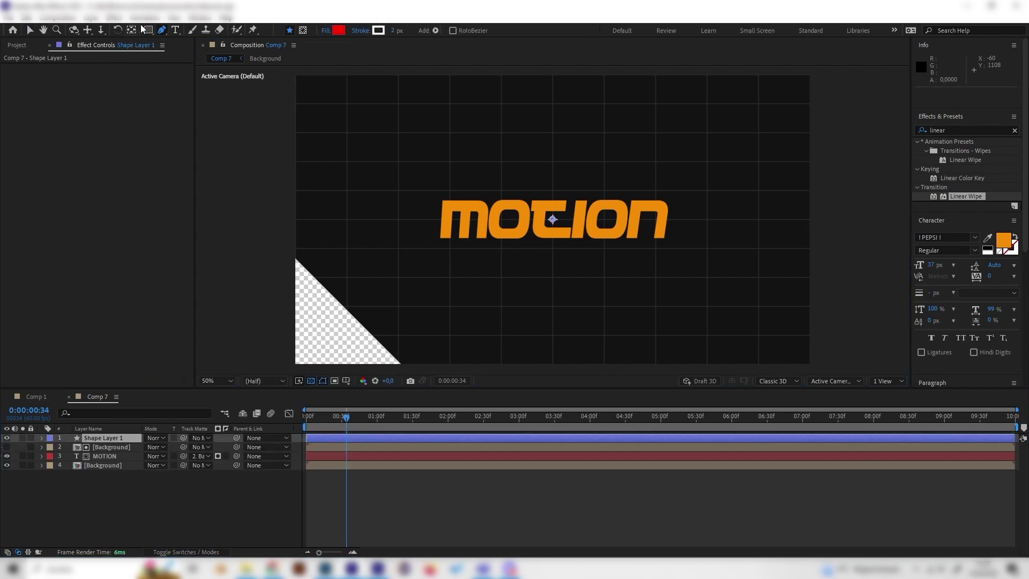
left_click(267, 324)
left_click_drag(423, 303, 497, 365)
left_click_drag(610, 296, 666, 268)
key("ctrl+z")
key("comma")
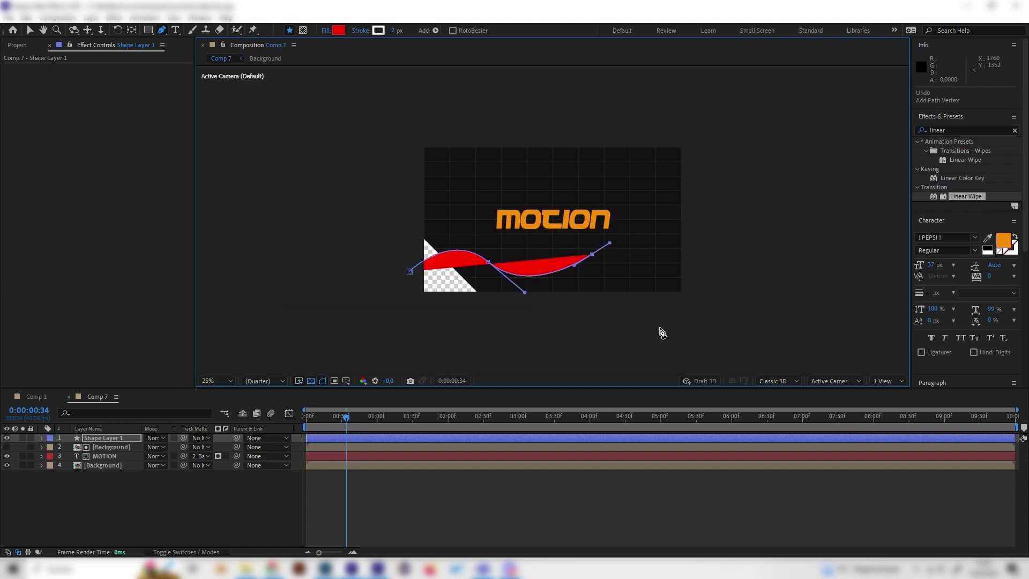
left_click_drag(659, 324, 658, 372)
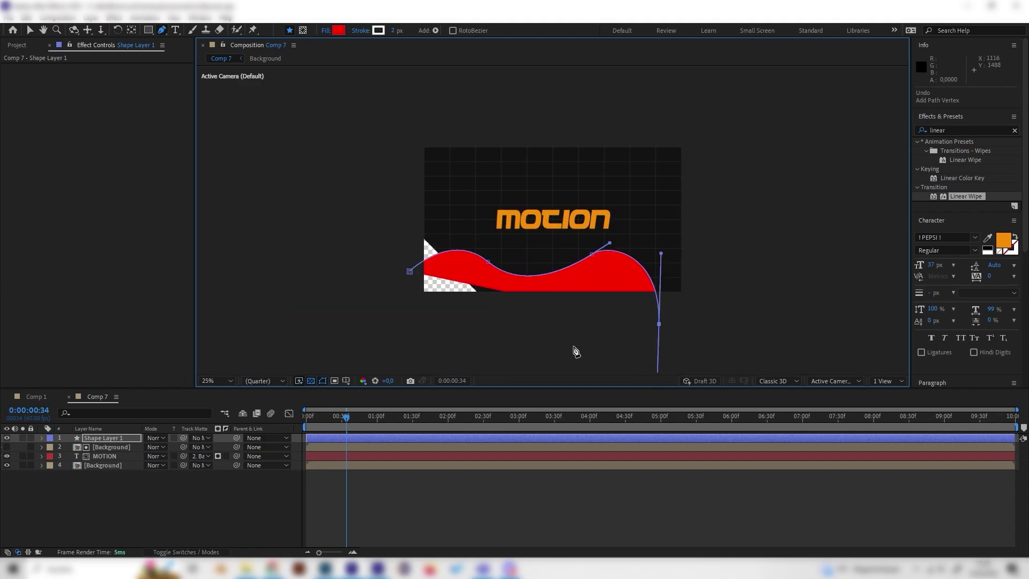
Step: Move to 0:00:01:20, expand Shape 1 in Shape Layer 1's contents and delete its fill
left_click_drag(341, 423, 400, 420)
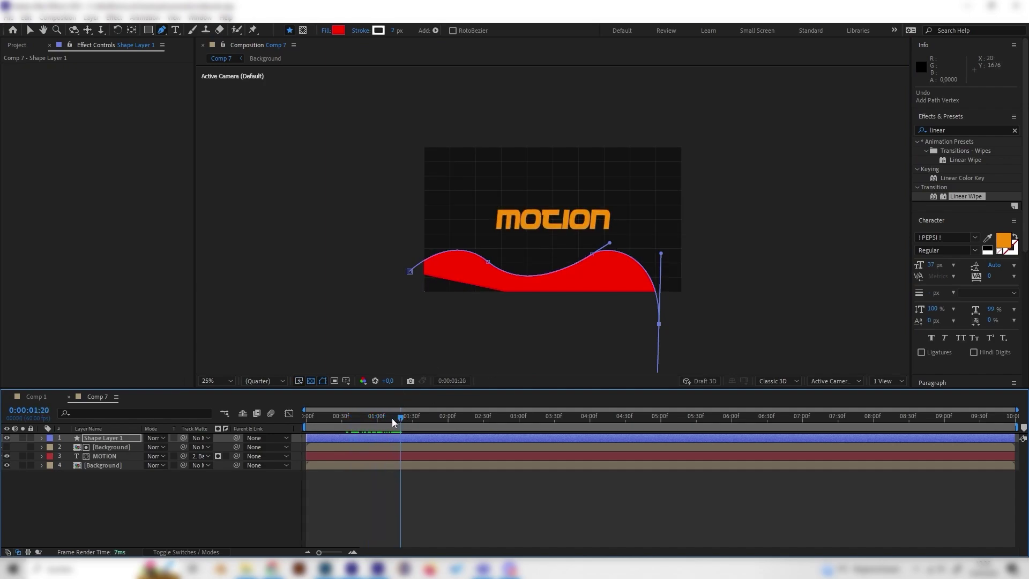
left_click(78, 439)
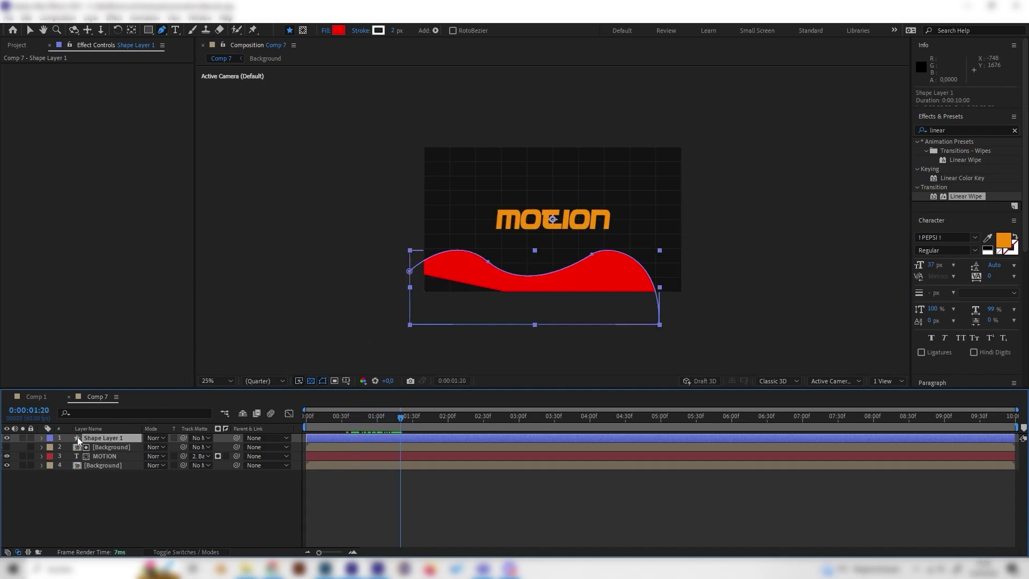
left_click(42, 438)
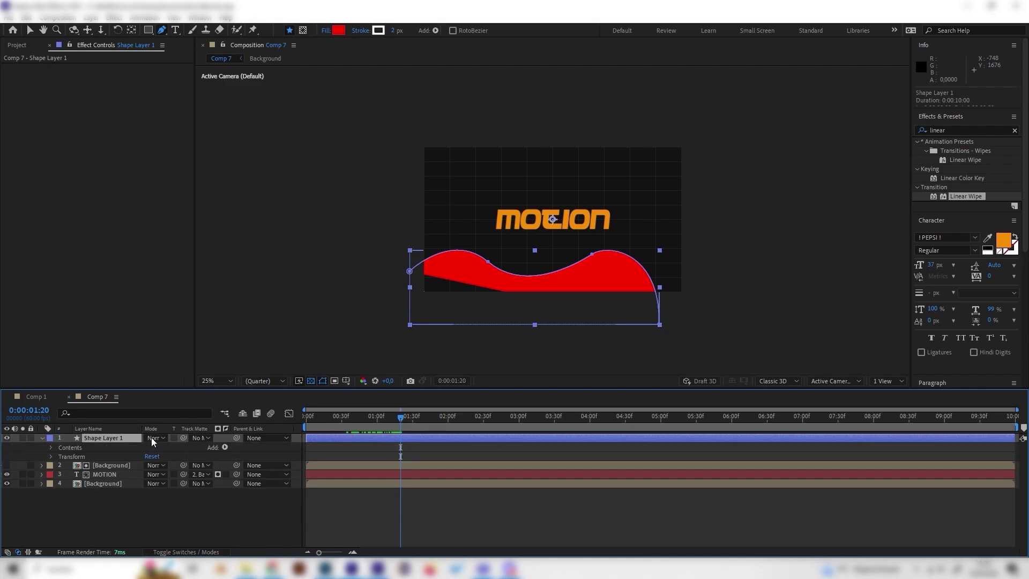
left_click(50, 448)
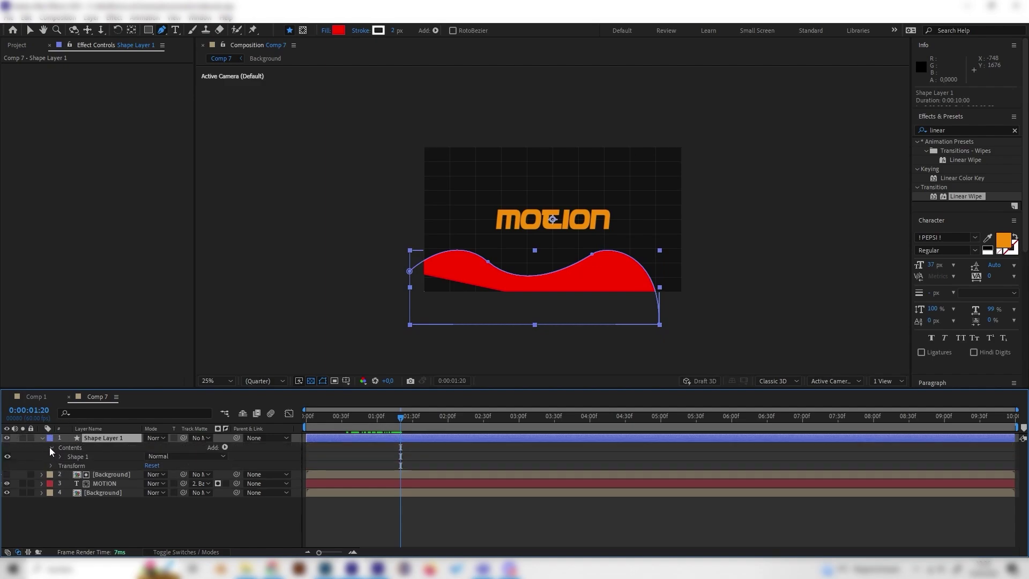
left_click(60, 457)
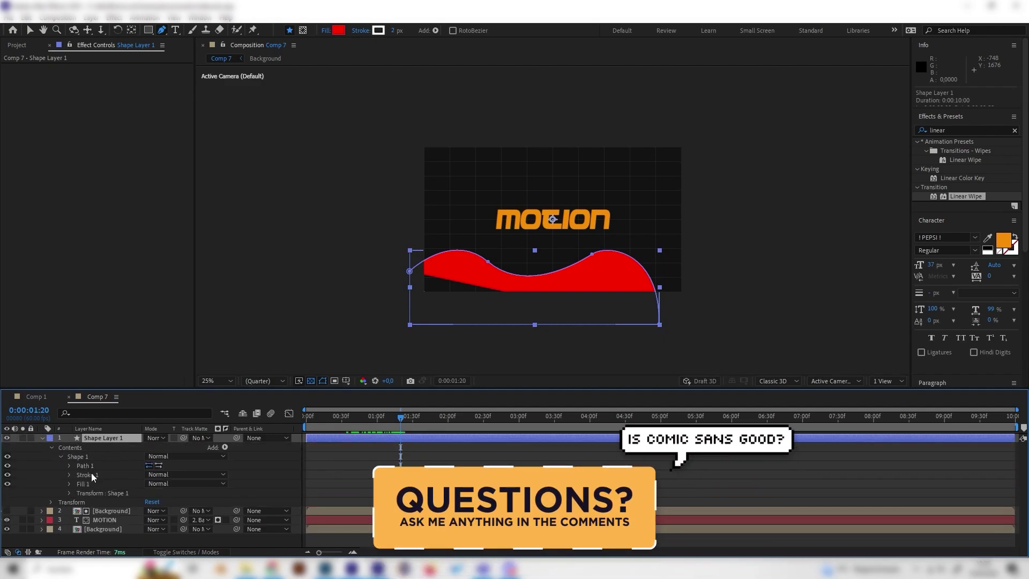
left_click(90, 474)
left_click(89, 482)
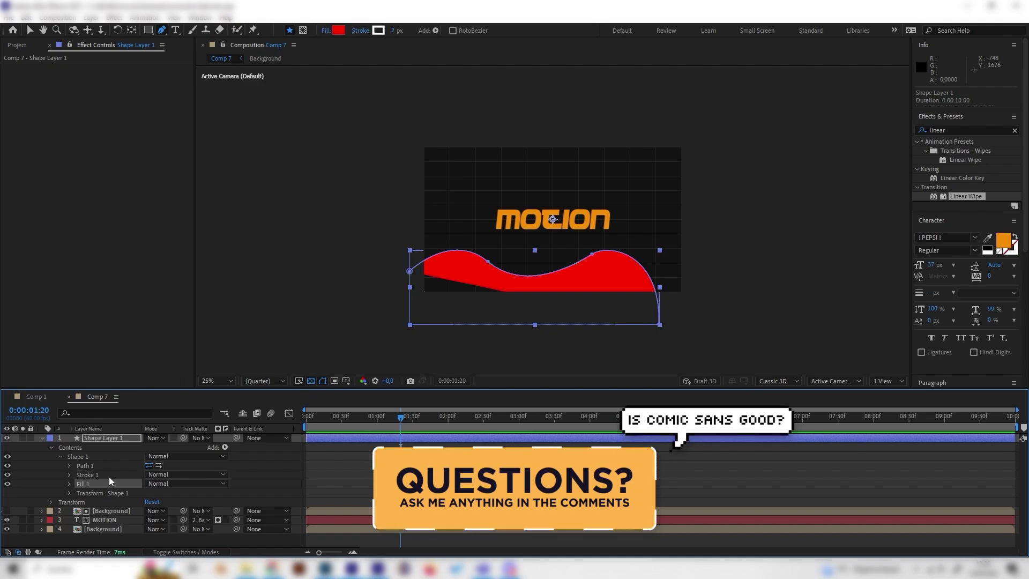
key("Delete")
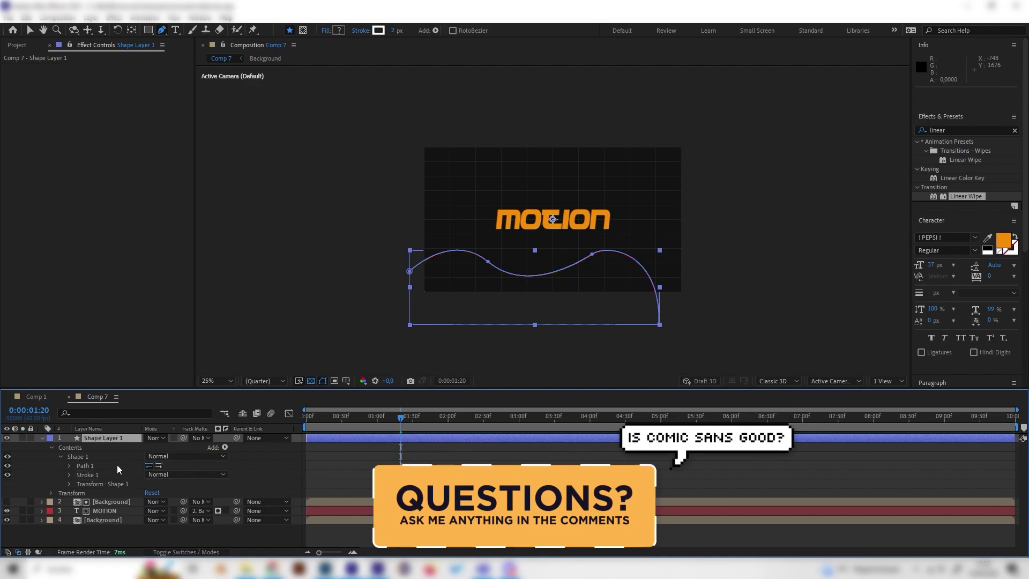
Step: Set the wave's Stroke 1 width to 25 and inspect the thicker line in the composition at 50% magnification
left_click(69, 474)
scroll(69, 475, "down", 1)
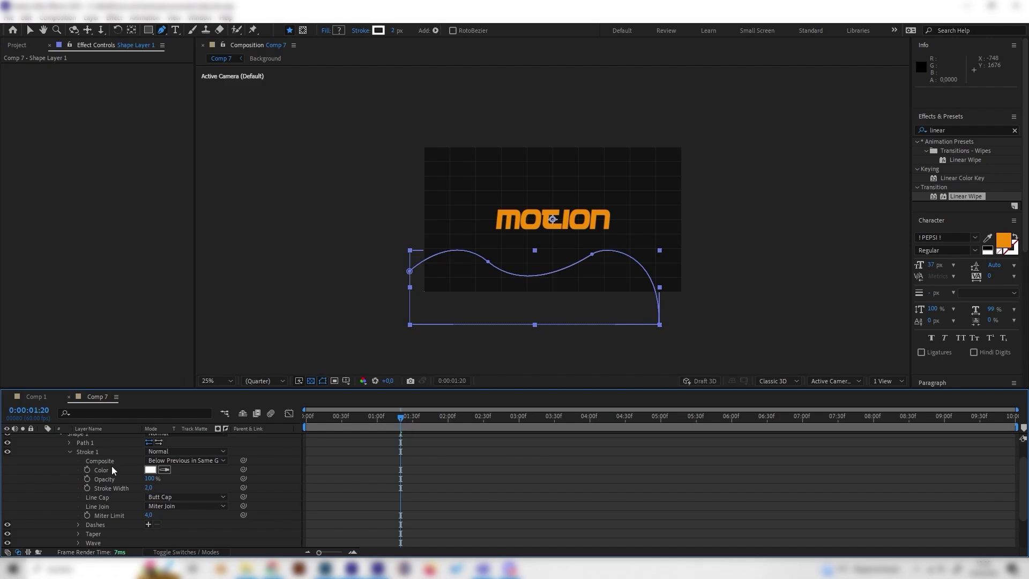
key("F2")
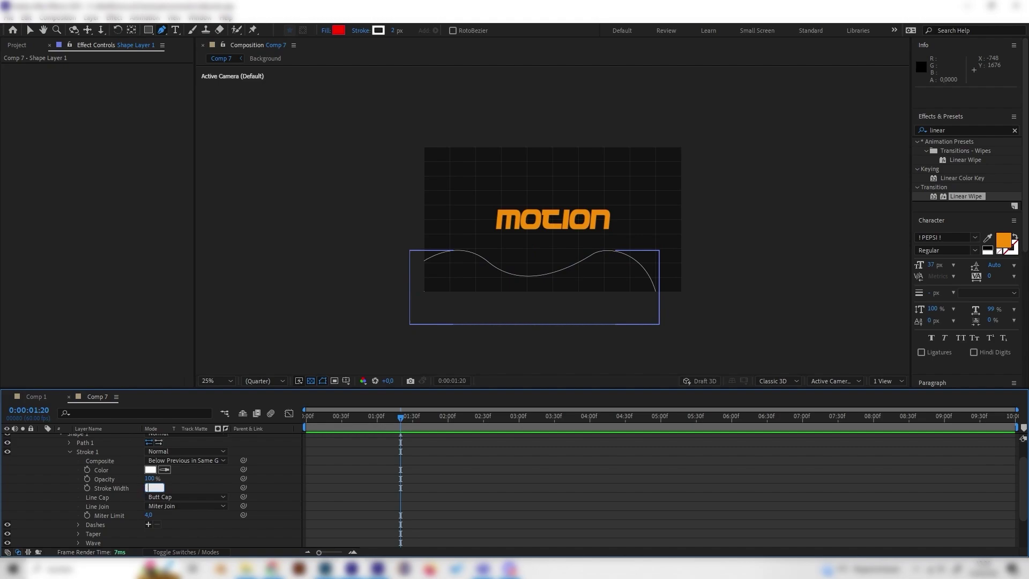
key("Return")
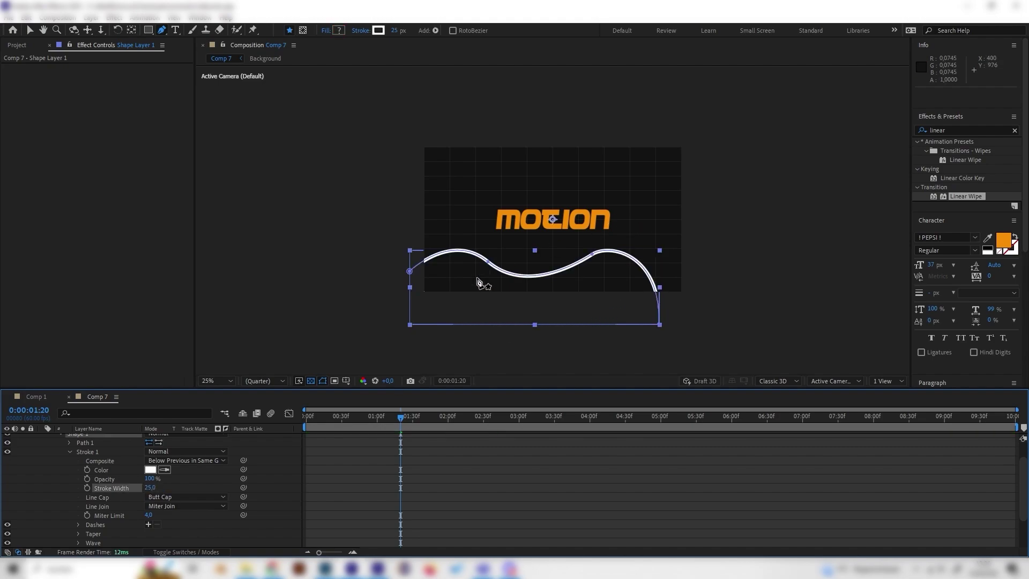
key("period")
key("comma")
key("period")
left_click(381, 458)
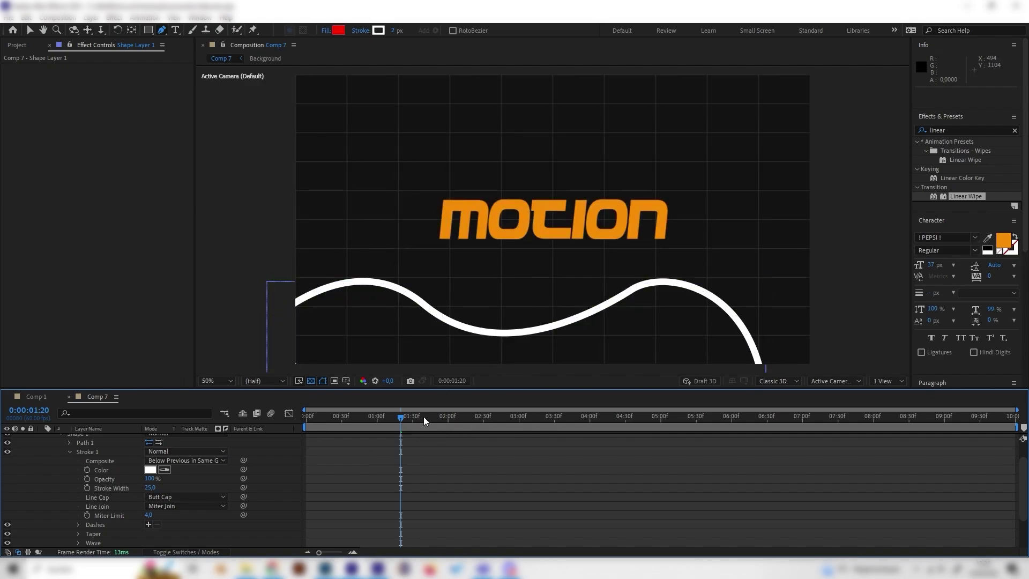
Step: Add Trim Paths to Shape Layer 1 at 0:00:01:08 and expand its properties
mouse_move(396, 424)
left_mouse_down()
mouse_move(351, 421)
mouse_move(387, 421)
left_mouse_up()
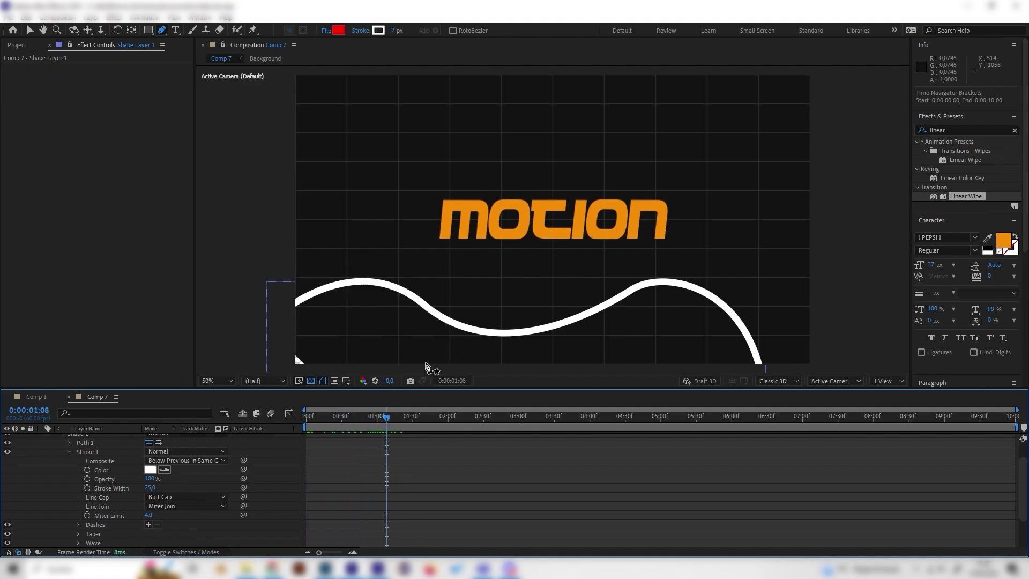
scroll(213, 448, "up", 2)
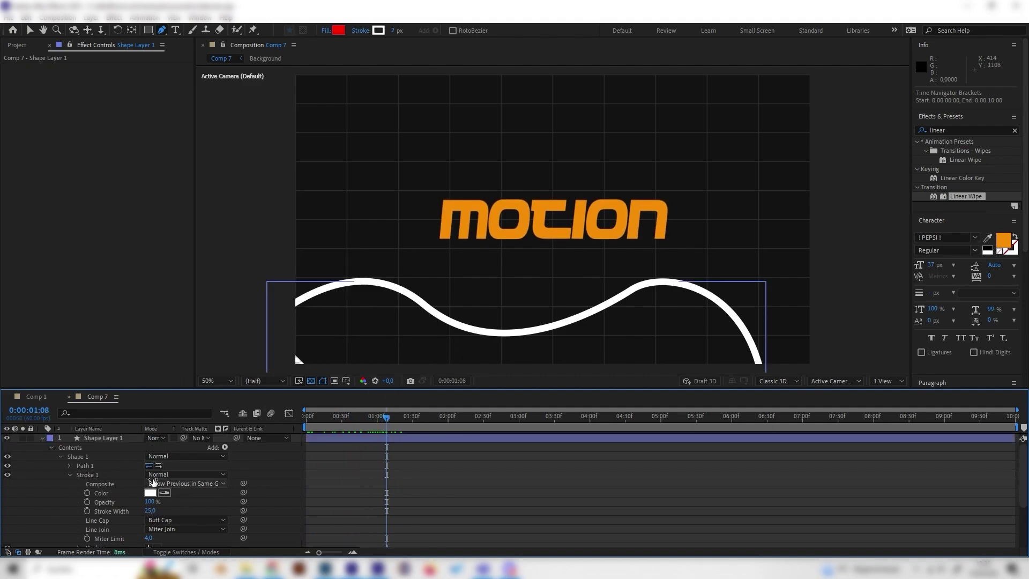
left_click(225, 447)
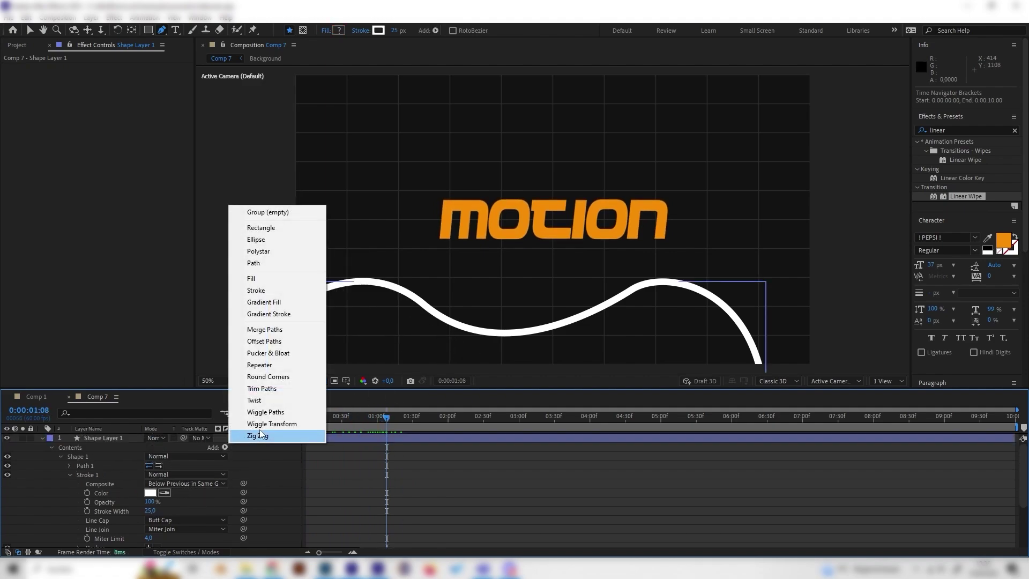
left_click(260, 388)
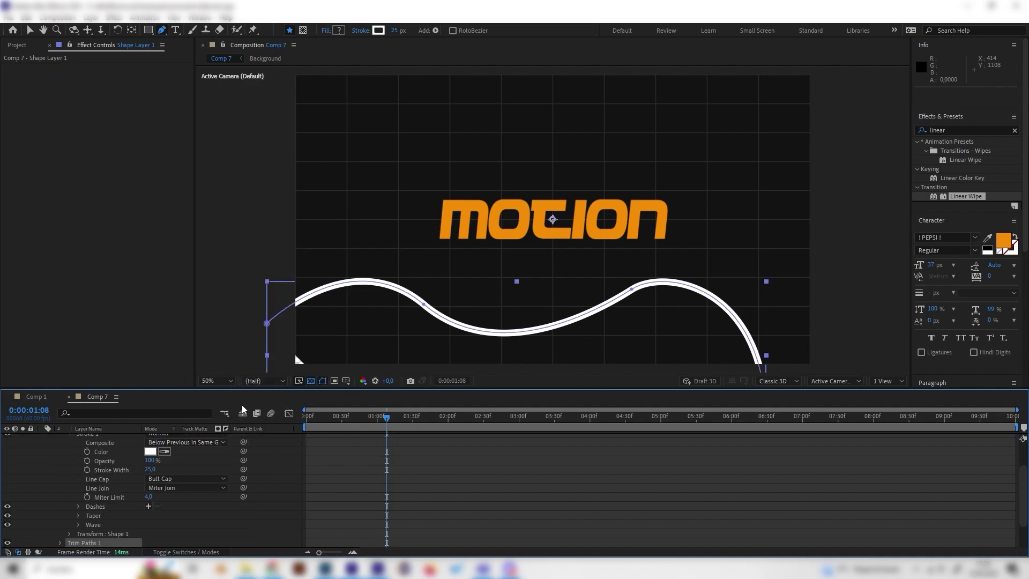
left_click(62, 544)
scroll(152, 489, "down", 3)
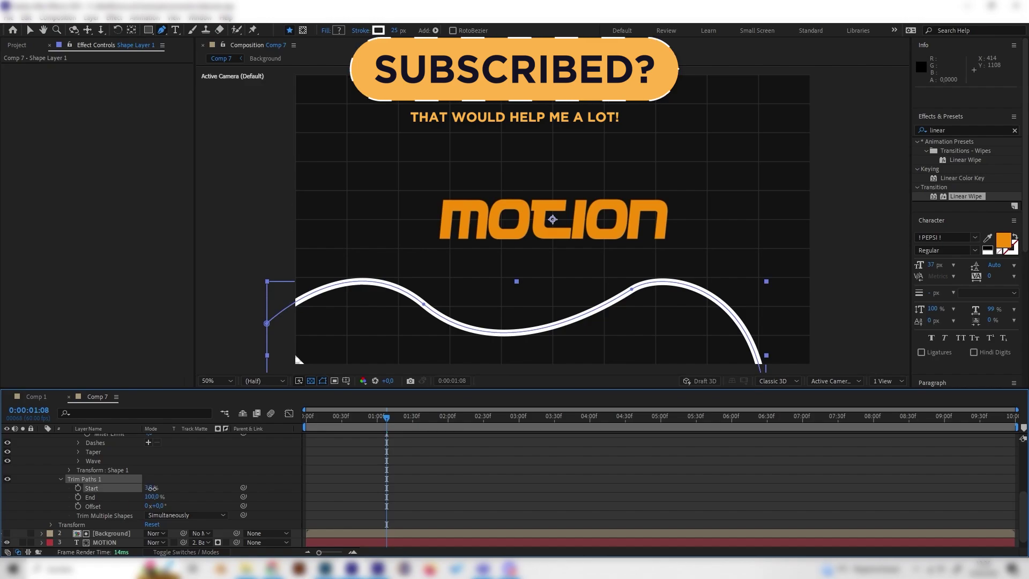
Step: Keyframe Trim Paths End from 0% at 0:00:01:24 to 100% at 0:00:03:09, with Start set to 0%
left_click_drag(152, 489, 156, 489)
left_click(402, 416)
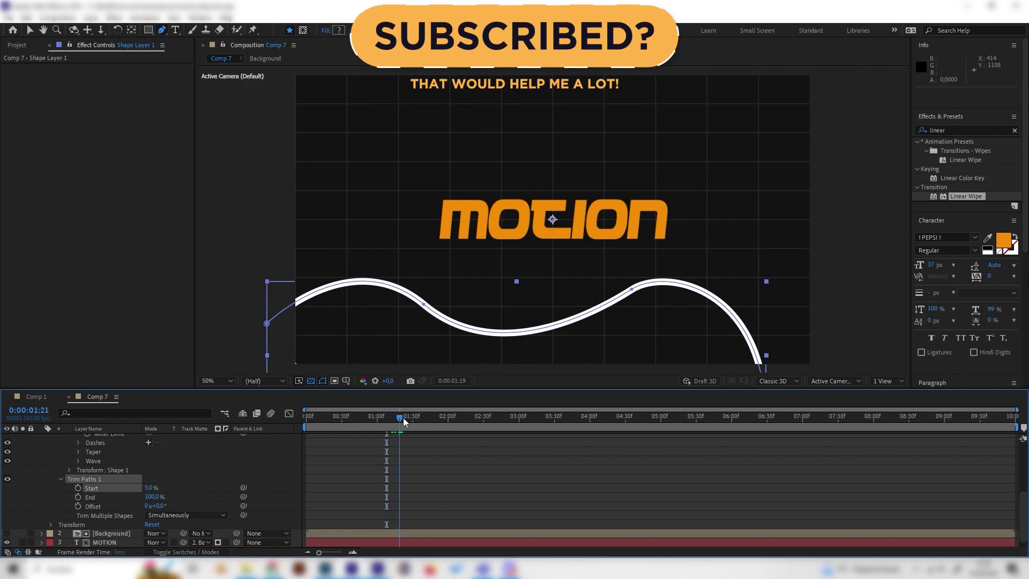
mouse_move(403, 421)
left_mouse_down()
mouse_move(307, 439)
mouse_move(404, 437)
left_mouse_up()
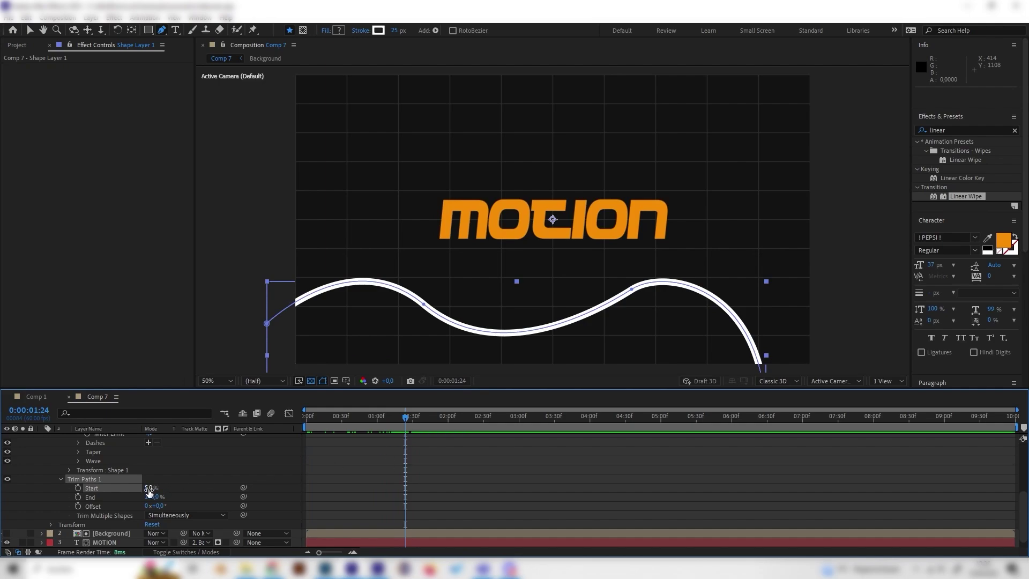
left_click_drag(150, 488, 97, 514)
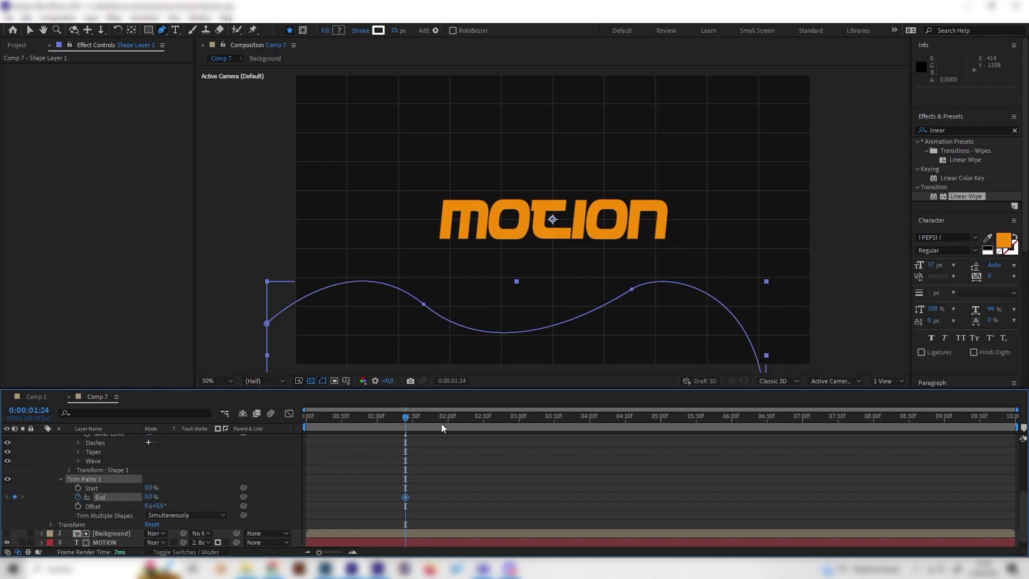
key("space")
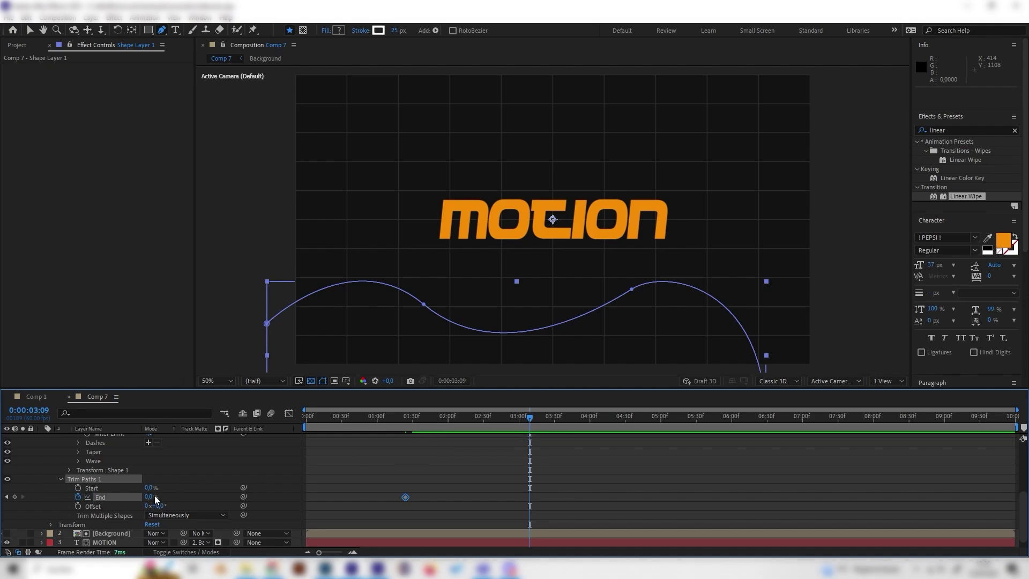
left_click_drag(147, 500, 405, 494)
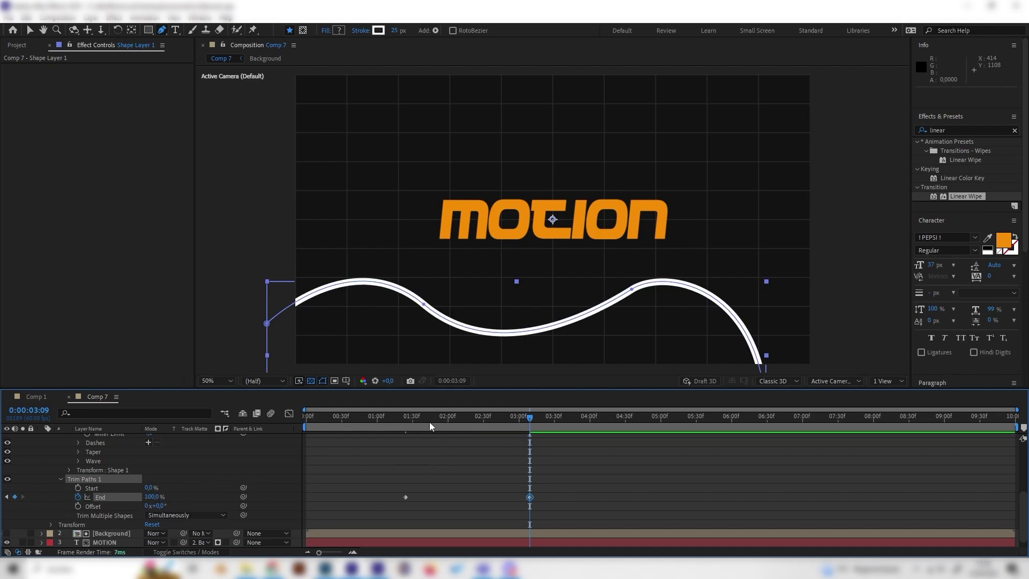
Step: Preview the white line's drawing animation from just before its first End keyframe
left_click(399, 425)
key("space")
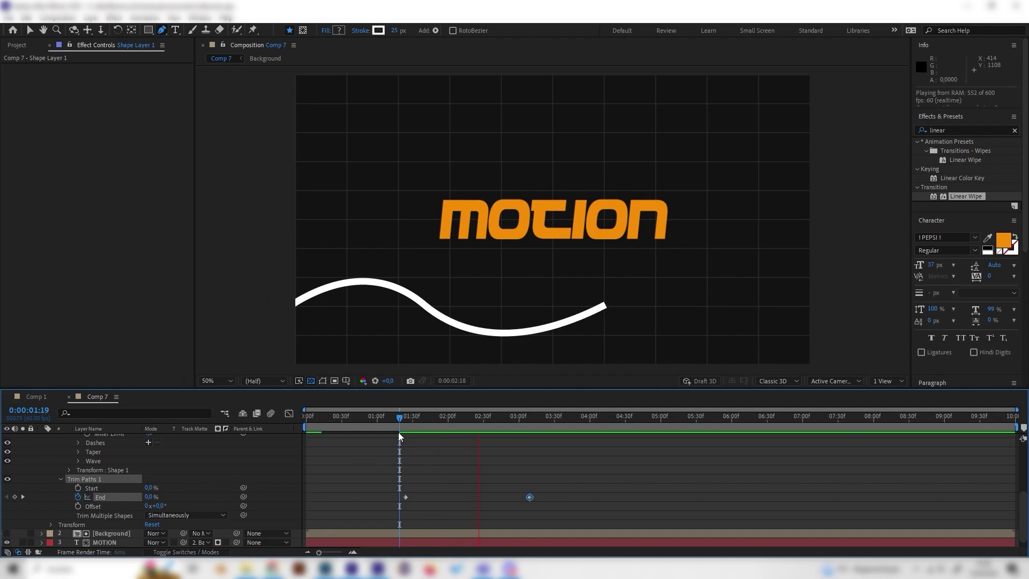
key("space")
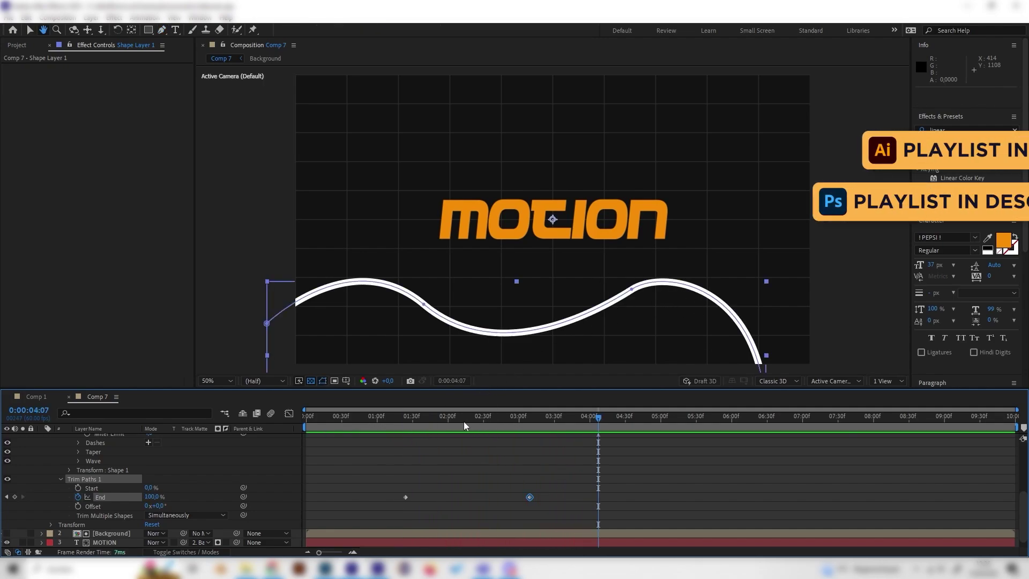
Step: Add a 0% keyframe for Trim Paths Start at 0:00:01:54
mouse_move(464, 421)
left_mouse_down()
mouse_move(429, 423)
mouse_move(459, 421)
mouse_move(440, 422)
left_mouse_up()
key("g")
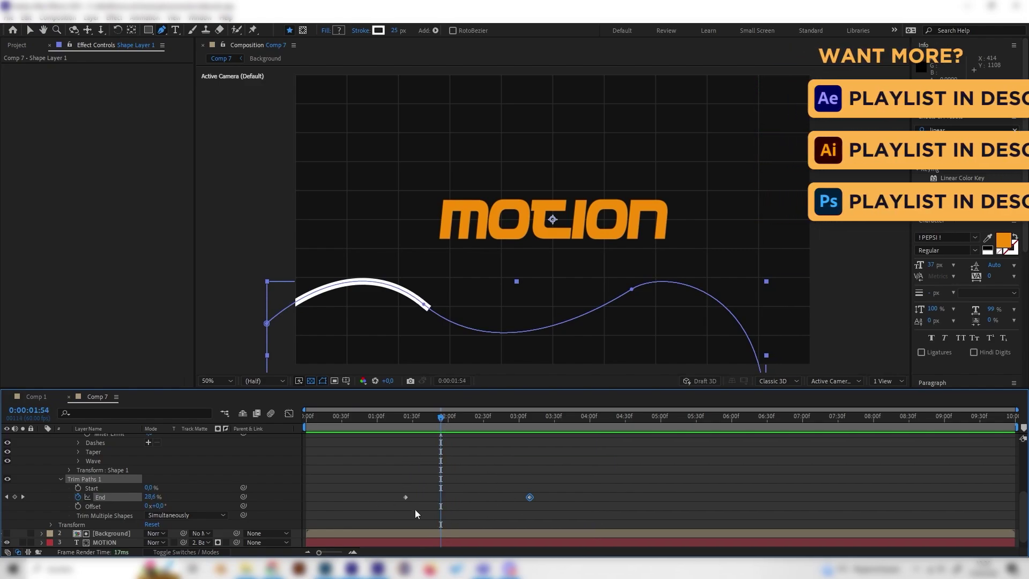
left_click(78, 488)
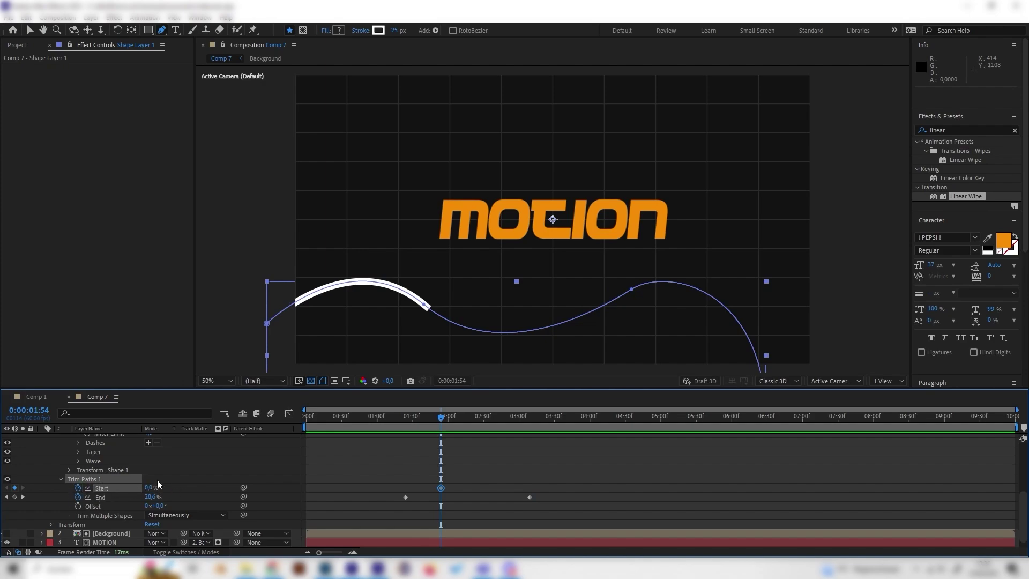
Step: Add a 100% keyframe for Trim Paths Start at 0:00:03:37
left_click_drag(484, 418, 568, 416)
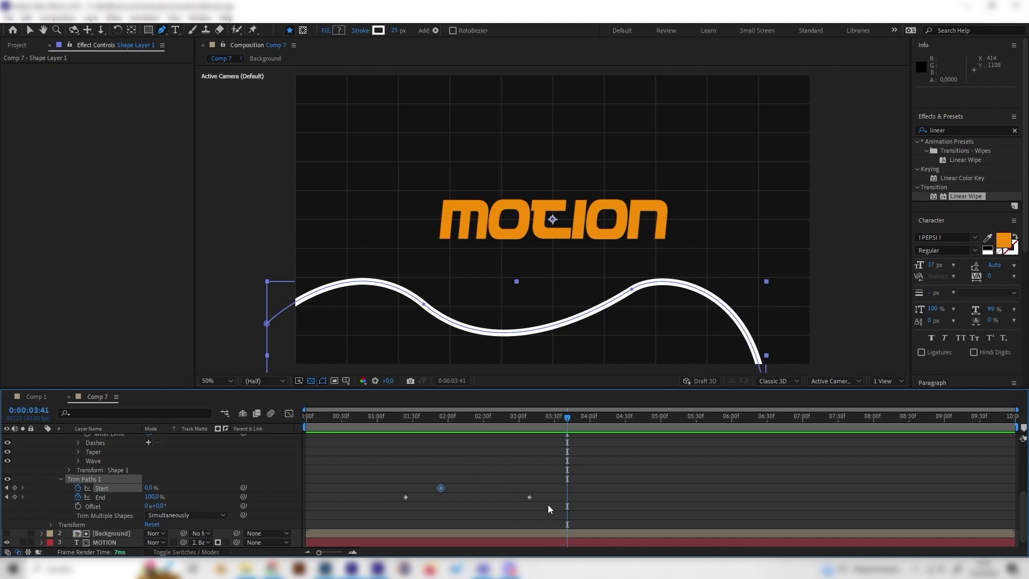
left_click_drag(567, 417, 562, 419)
left_click(530, 497)
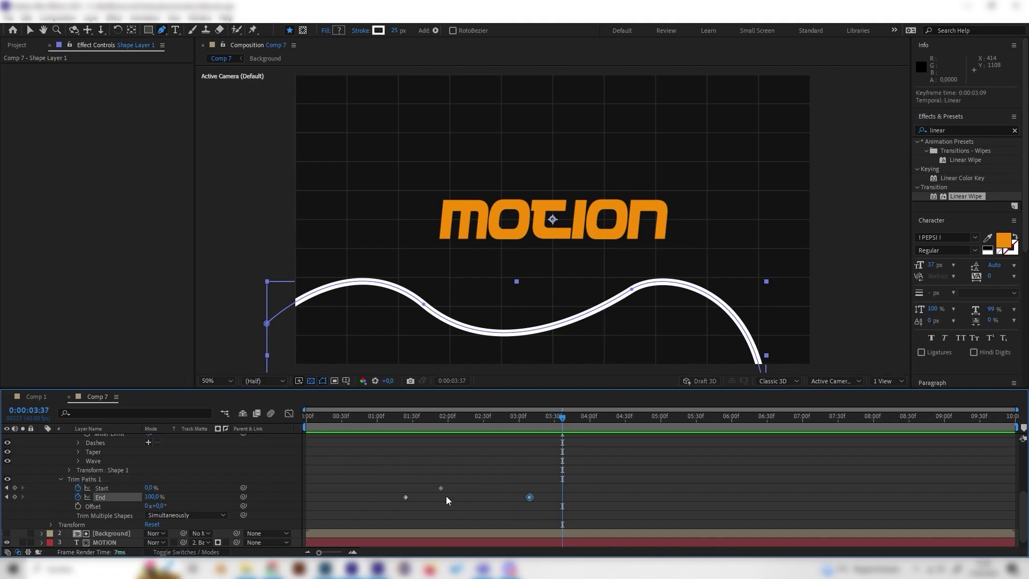
left_click_drag(146, 489, 199, 490)
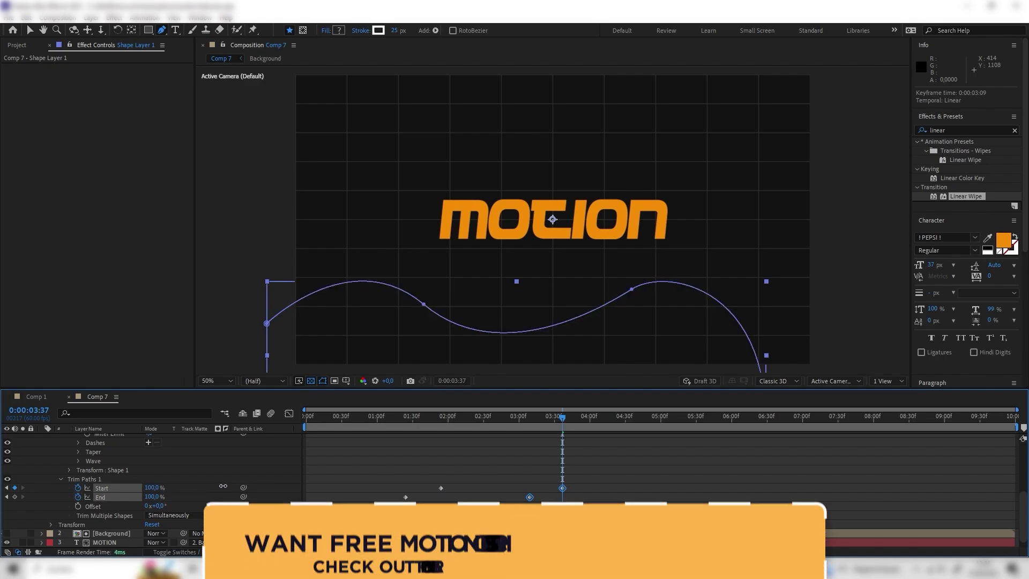
Step: Preview the white line drawing on and trimming off, starting just before its first End keyframe
mouse_move(562, 417)
left_mouse_down()
mouse_move(511, 440)
mouse_move(410, 424)
left_mouse_up()
left_click(293, 344)
key("space")
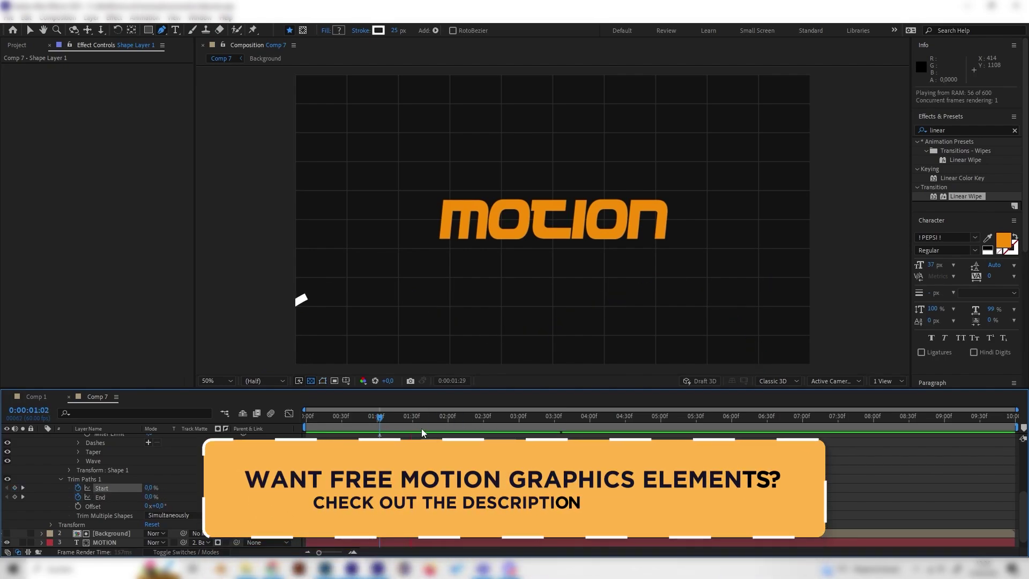
mouse_move(400, 424)
left_mouse_down()
mouse_move(465, 423)
mouse_move(405, 431)
mouse_move(394, 421)
left_mouse_up()
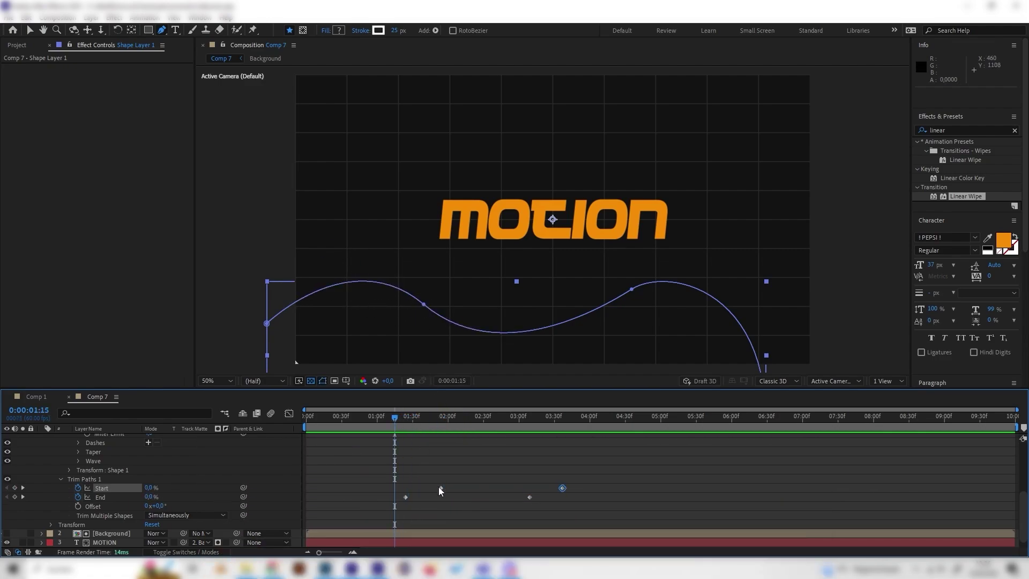
Step: Move both Trim Paths Start keyframes about 5 frames earlier and preview the line
left_click(442, 488)
left_click_drag(450, 489, 442, 491)
left_click(529, 497)
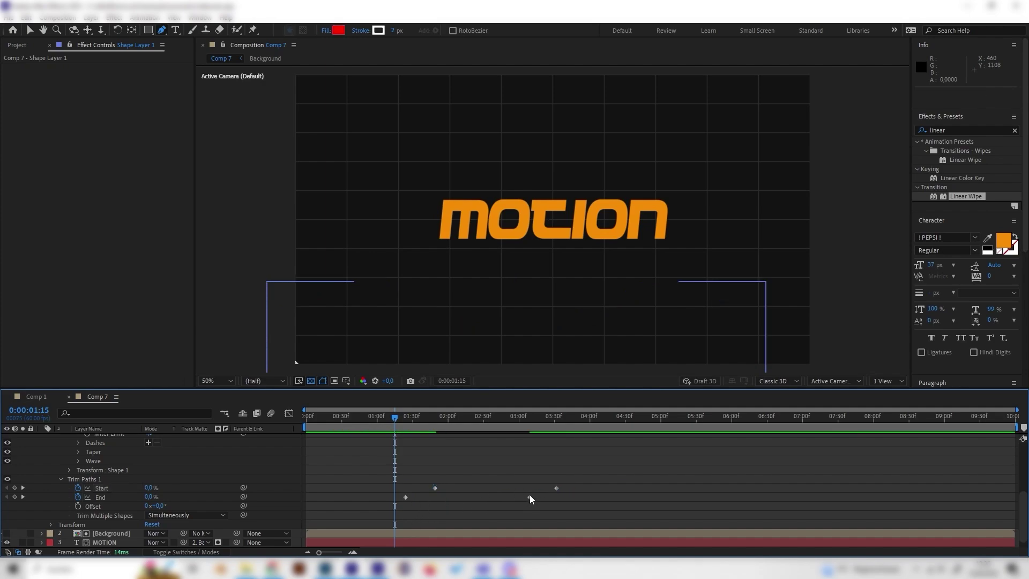
key("space")
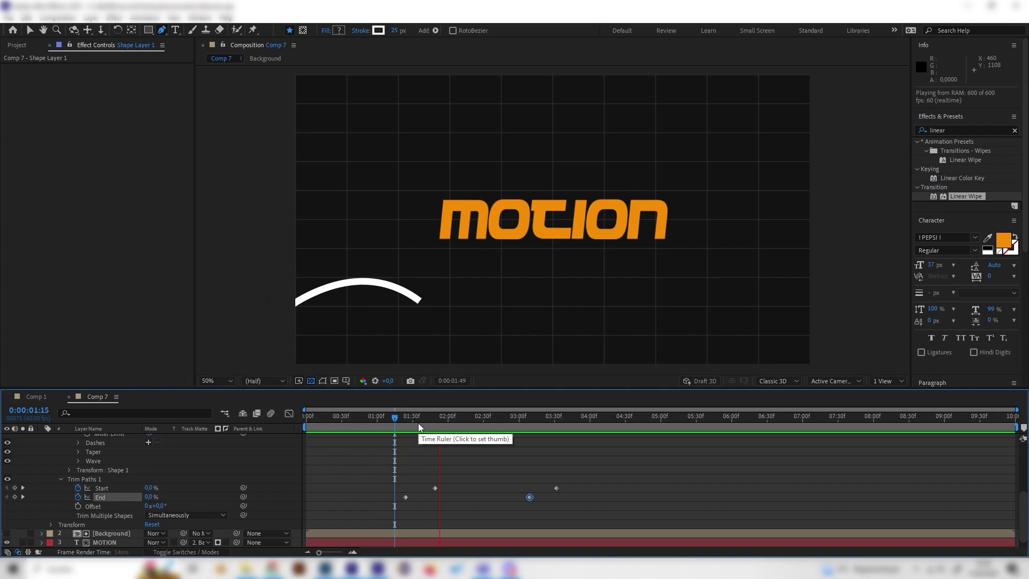
key("space")
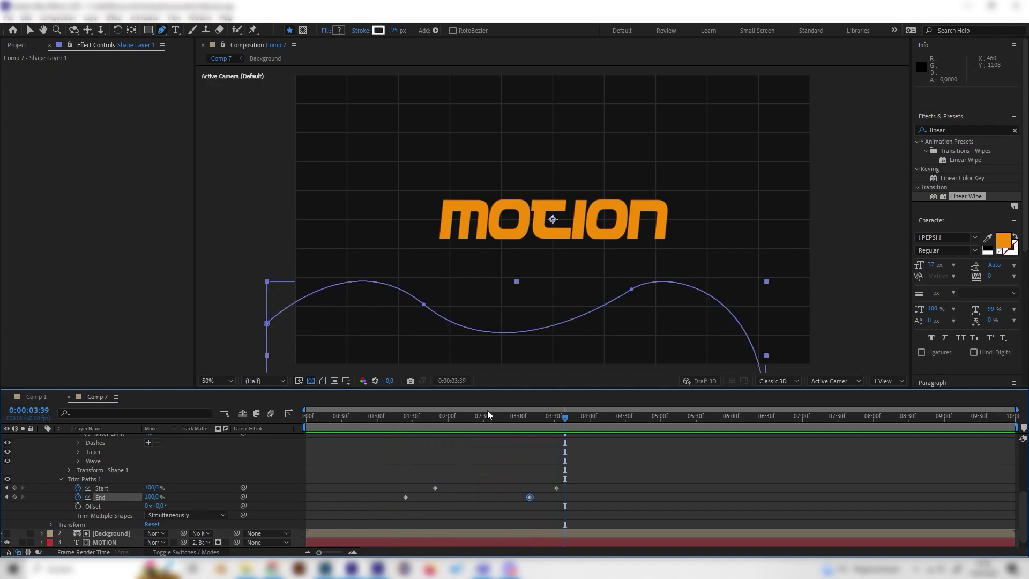
Step: Set the Line Cap of the shape layer's stroke to Round Cap, checking it at 0:00:02:17
left_click_drag(423, 425, 468, 418)
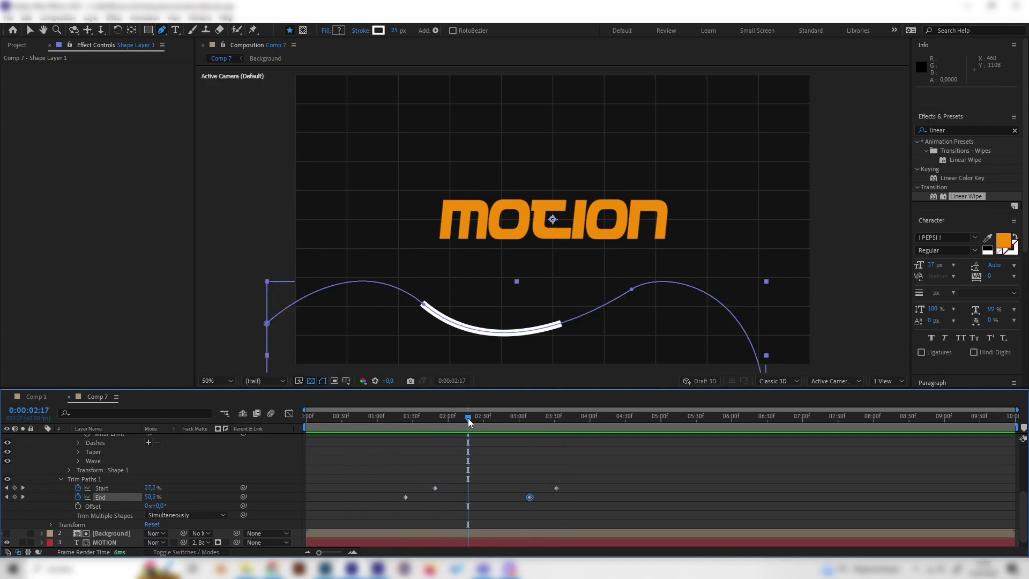
scroll(142, 483, "up", 2)
scroll(139, 488, "up", 2)
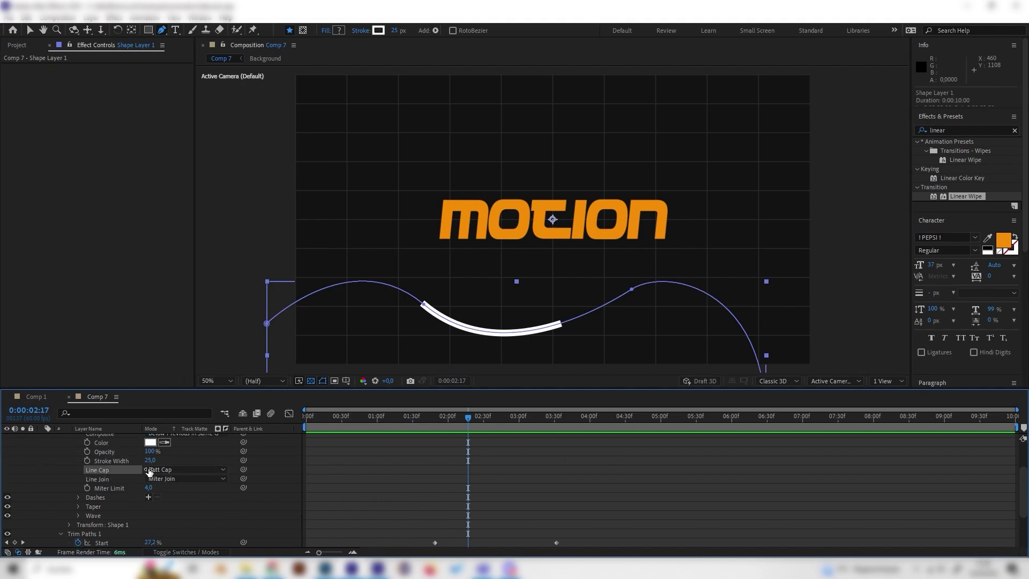
left_click(156, 470)
left_click(172, 493)
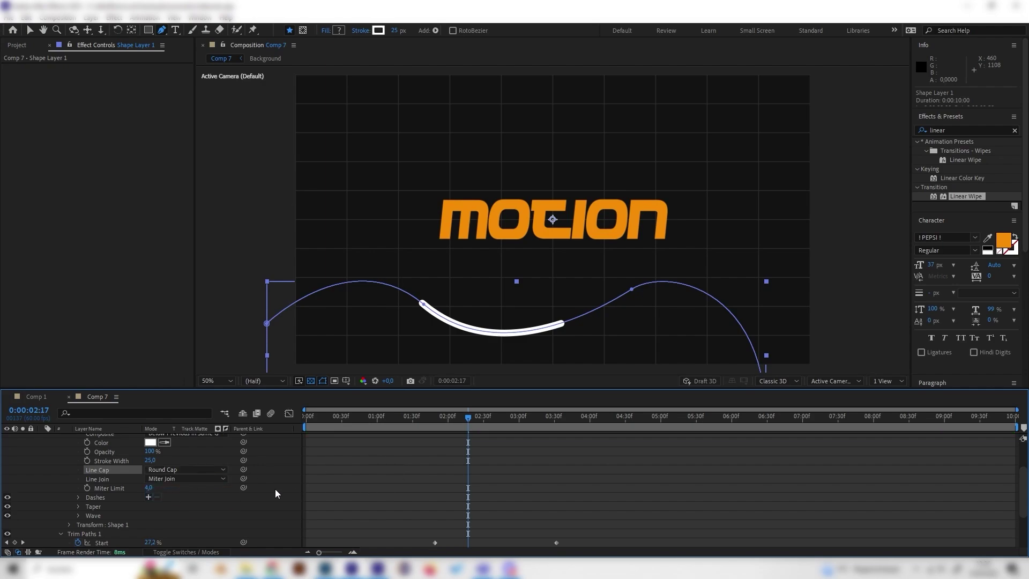
Step: Set the stroke's Taper Start Length to 80% and preview the tapered line from the beginning
left_click(78, 507)
scroll(80, 500, "down", 2)
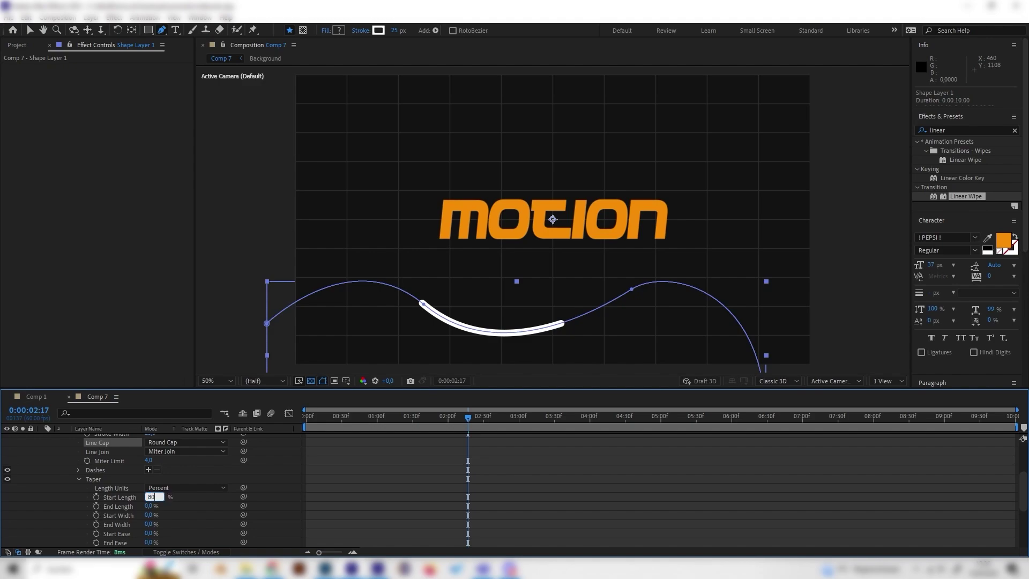
key("Return")
left_click(402, 516)
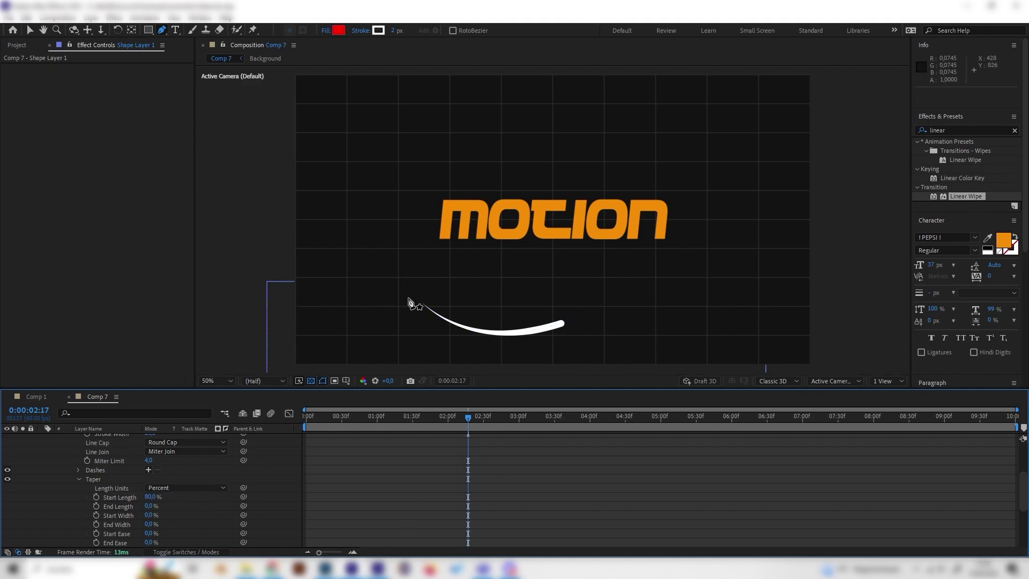
key("space")
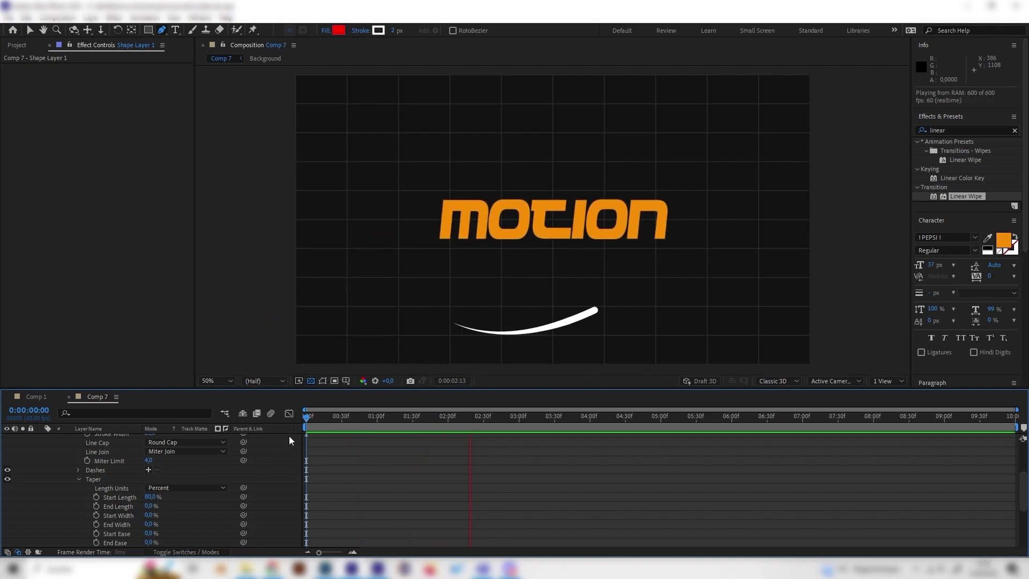
key("space")
Step: Move the final Trim Paths Start and End keyframes later together, placing the Start keyframe at 0:00:04:13
left_click(289, 414)
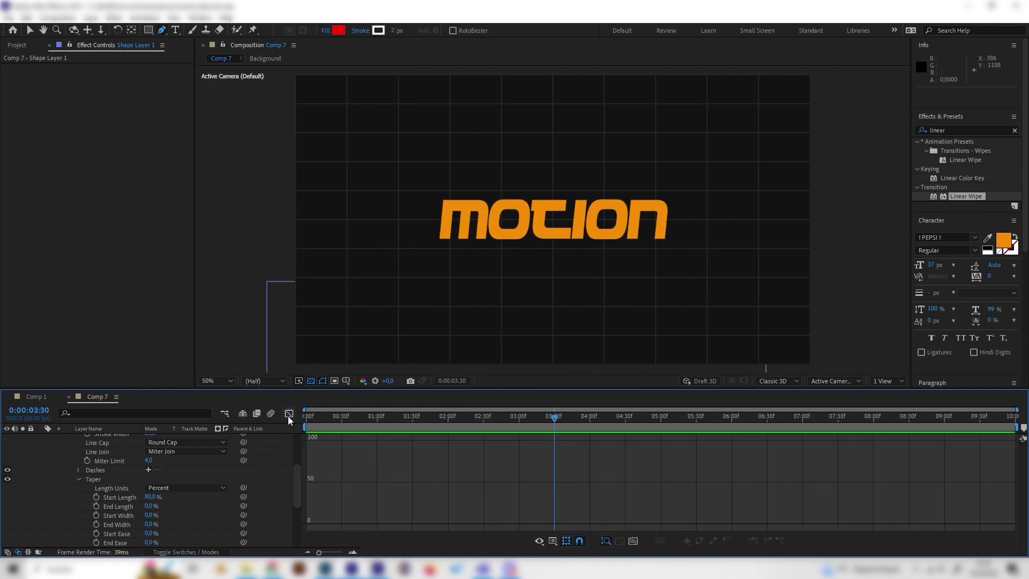
left_click(288, 414)
scroll(135, 495, "up", 3)
scroll(92, 502, "down", 2)
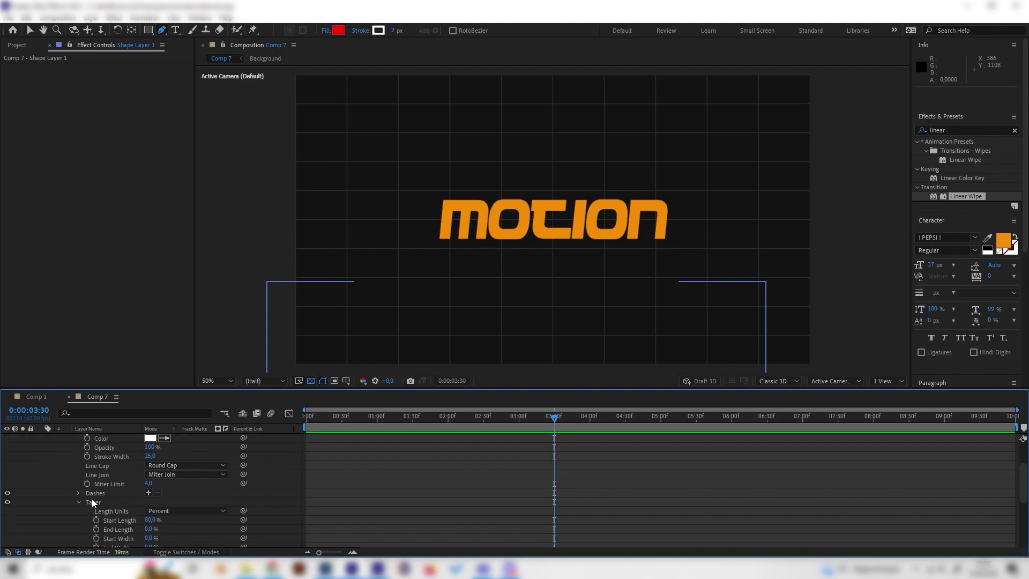
scroll(83, 493, "down", 3)
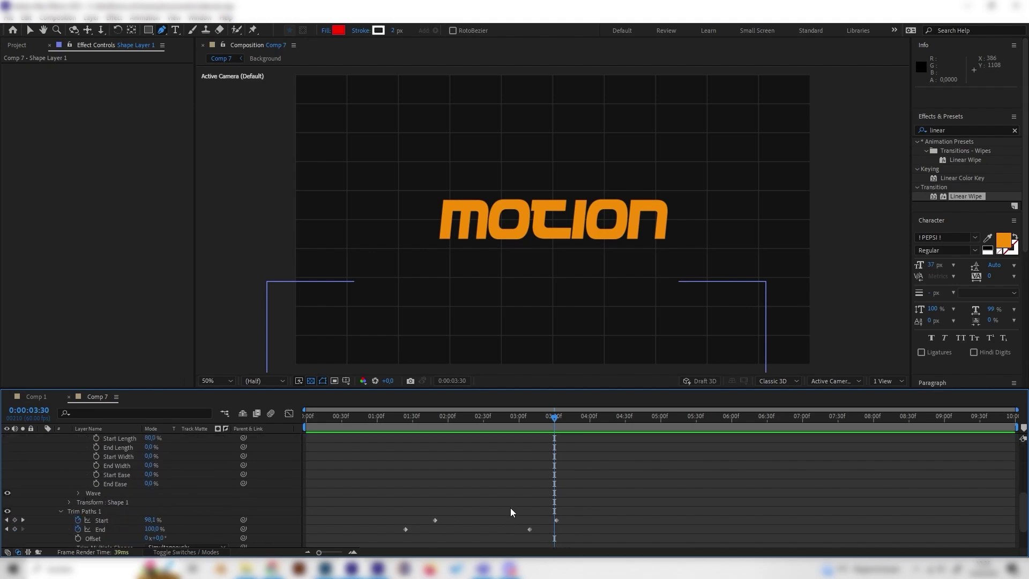
mouse_move(539, 529)
left_mouse_down()
mouse_move(560, 538)
mouse_move(608, 520)
left_mouse_up()
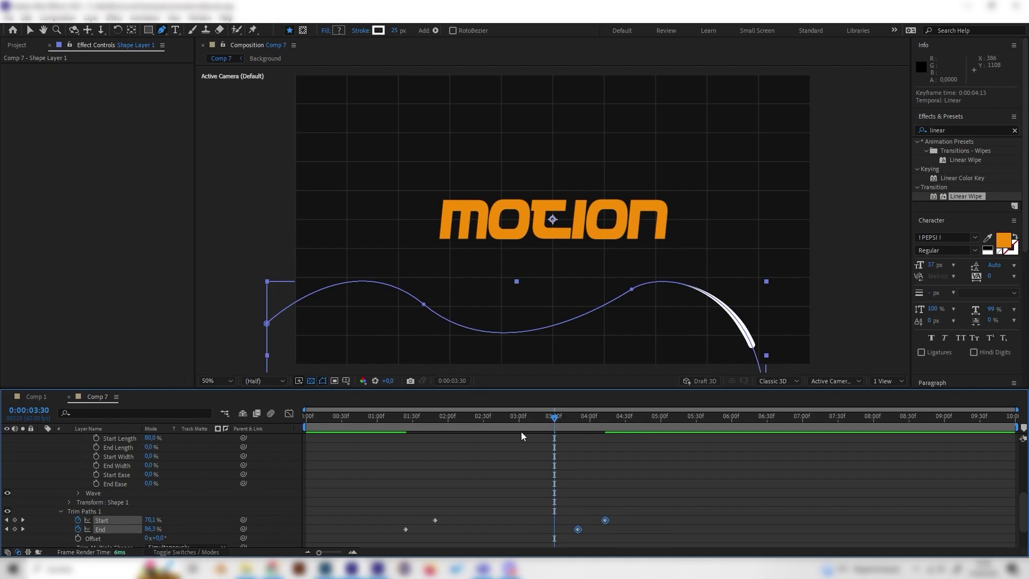
Step: Preview the slowed line animation from 0:00:01:16
left_click_drag(555, 439, 396, 474)
key("space")
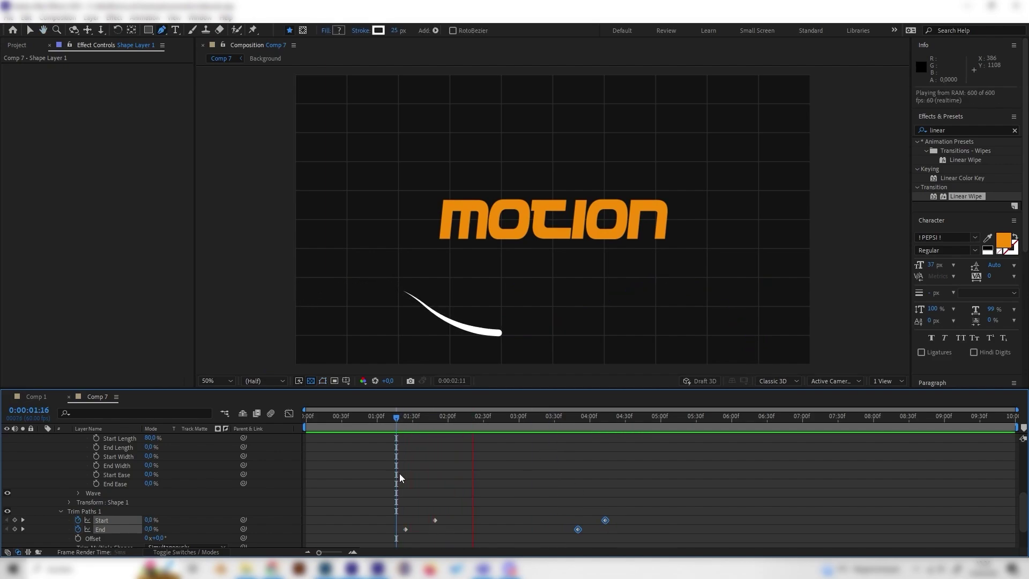
key("space")
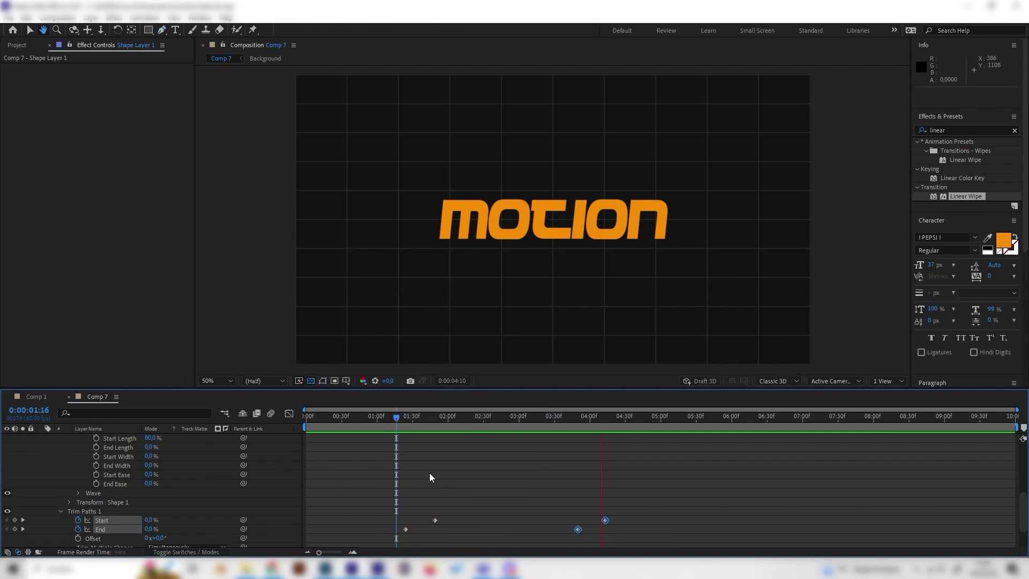
Step: Shift all four Trim Paths keyframes earlier so the first End keyframe sits at about 0:00:01:00, and preview
left_click_drag(396, 485, 633, 542)
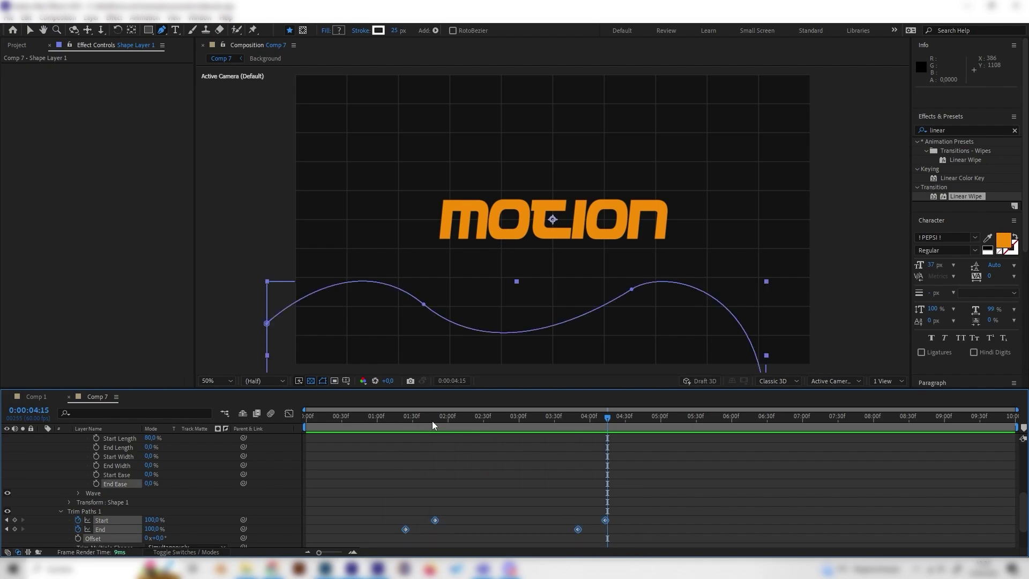
left_click_drag(410, 420, 380, 420)
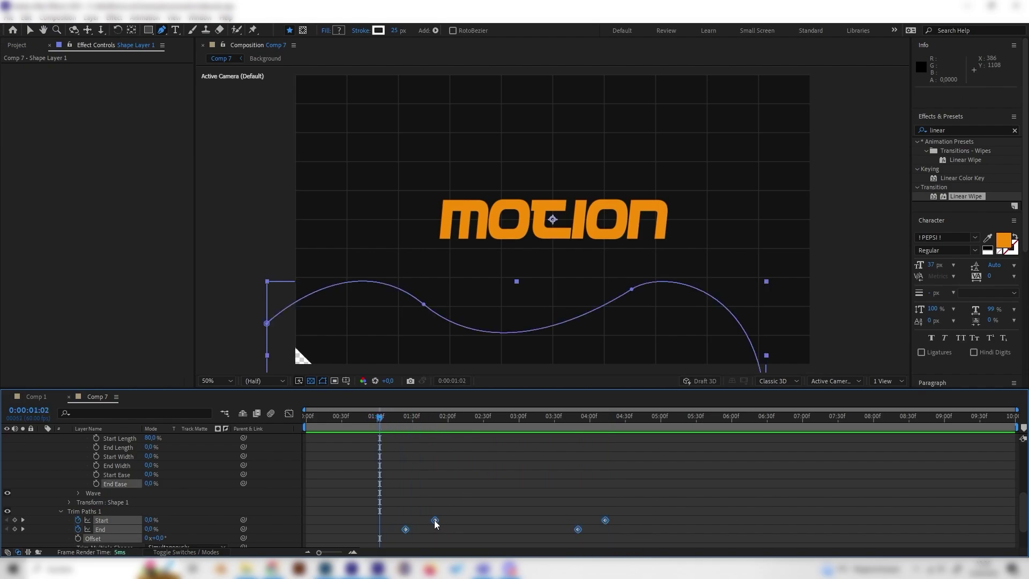
left_click_drag(435, 520, 407, 519)
key("space")
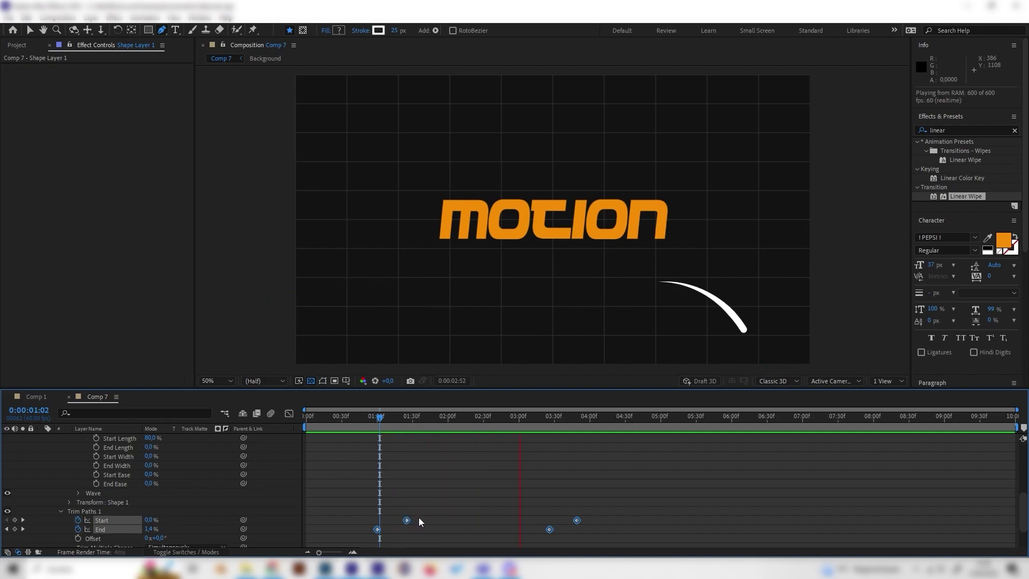
key("space")
Step: Collapse Shape Layer 1's properties and duplicate the layer
scroll(173, 527, "up", 5)
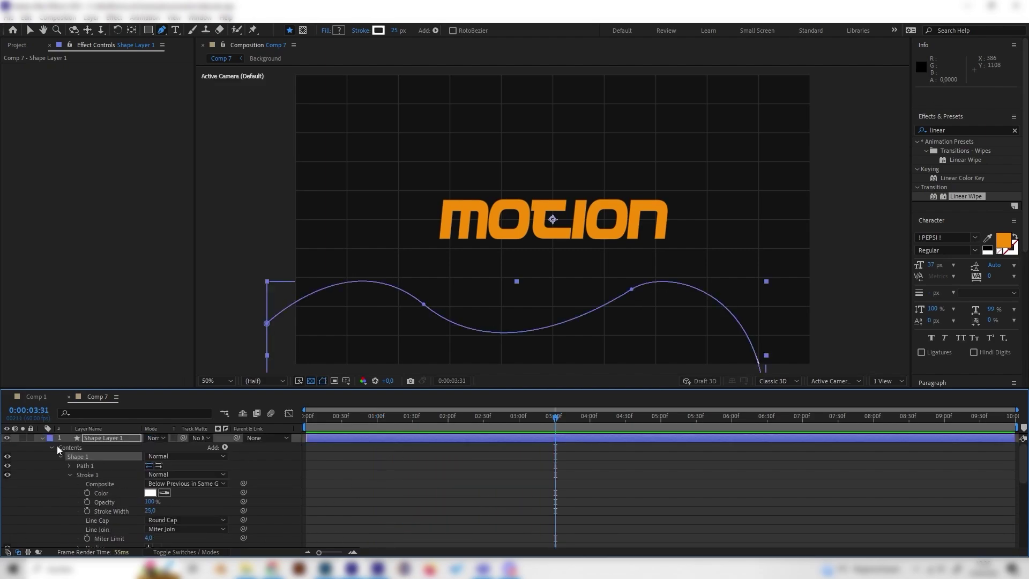
left_click(92, 436)
left_click(41, 437)
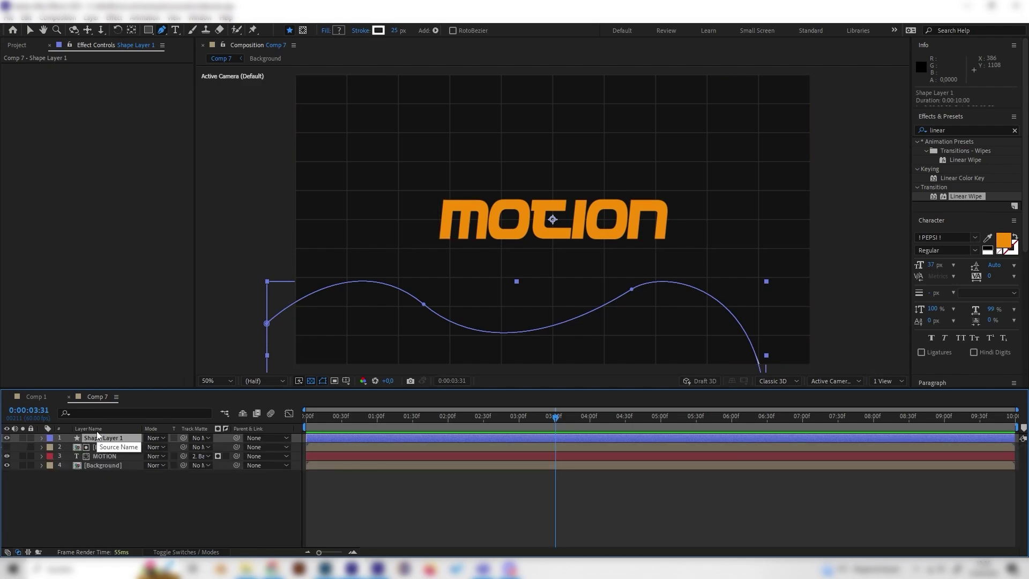
key("ctrl+d")
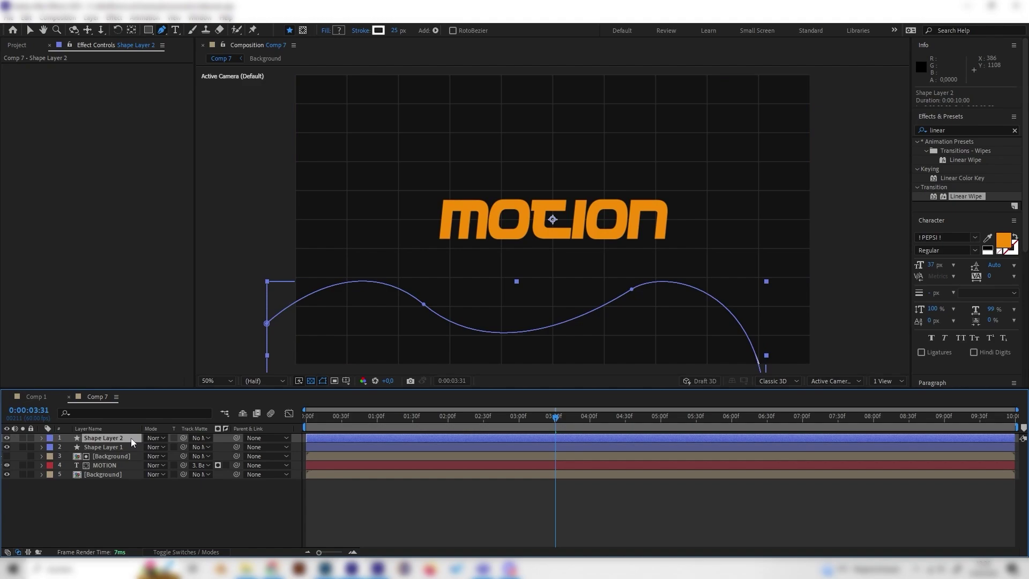
Step: Set the Rotation of the duplicated Shape Layer 2 to 180°
key("r")
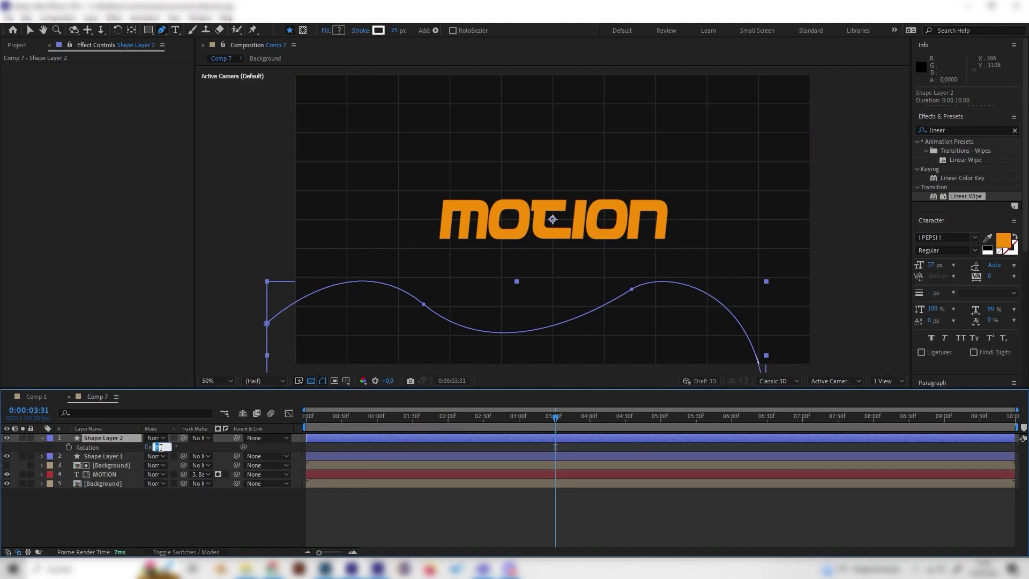
type("180")
key("Return")
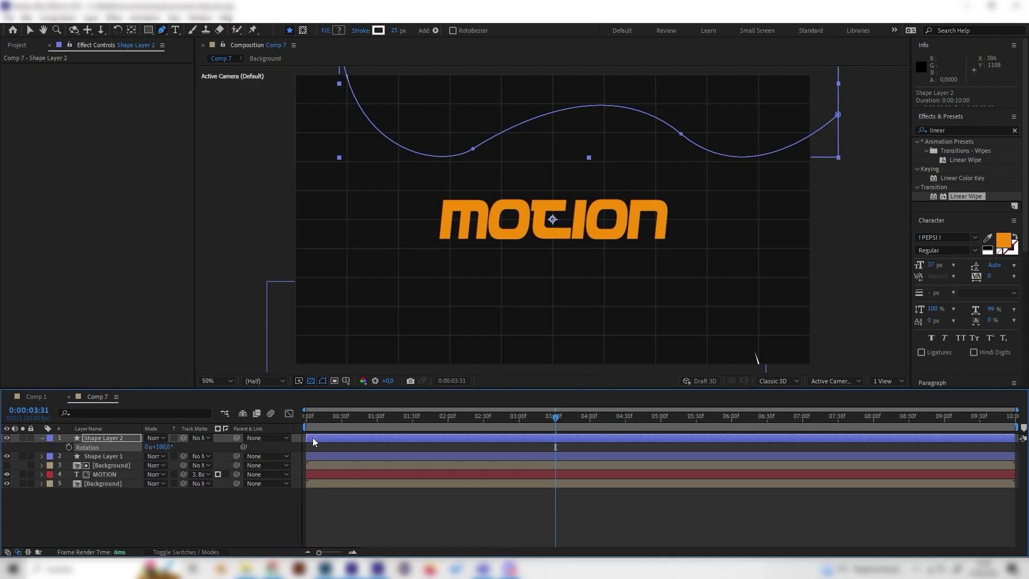
Step: Shift Shape Layer 2 in time to start at about 0:00:00:18 and preview both lines
left_click_drag(314, 437, 328, 438)
key("Home")
key("space")
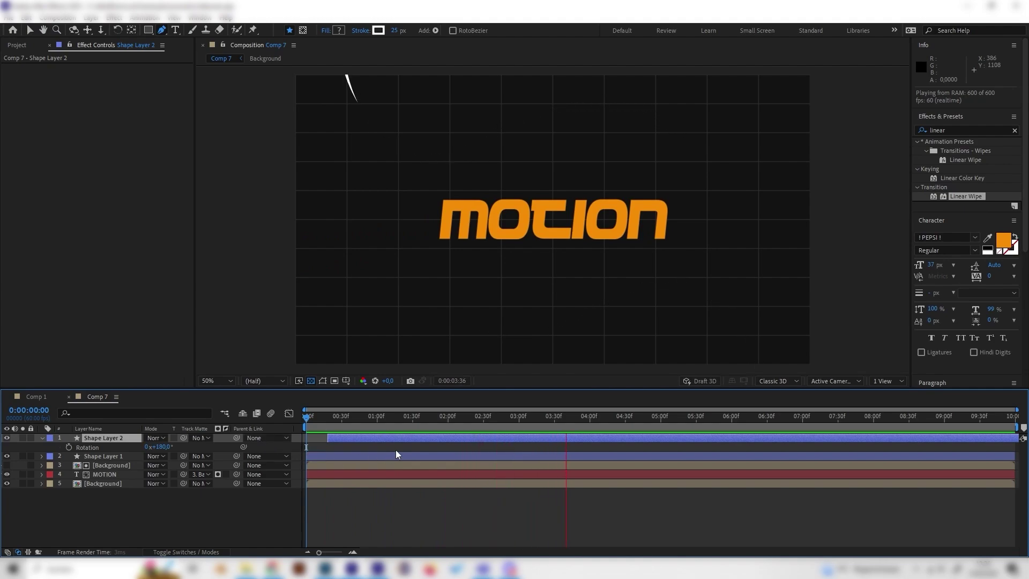
key("space")
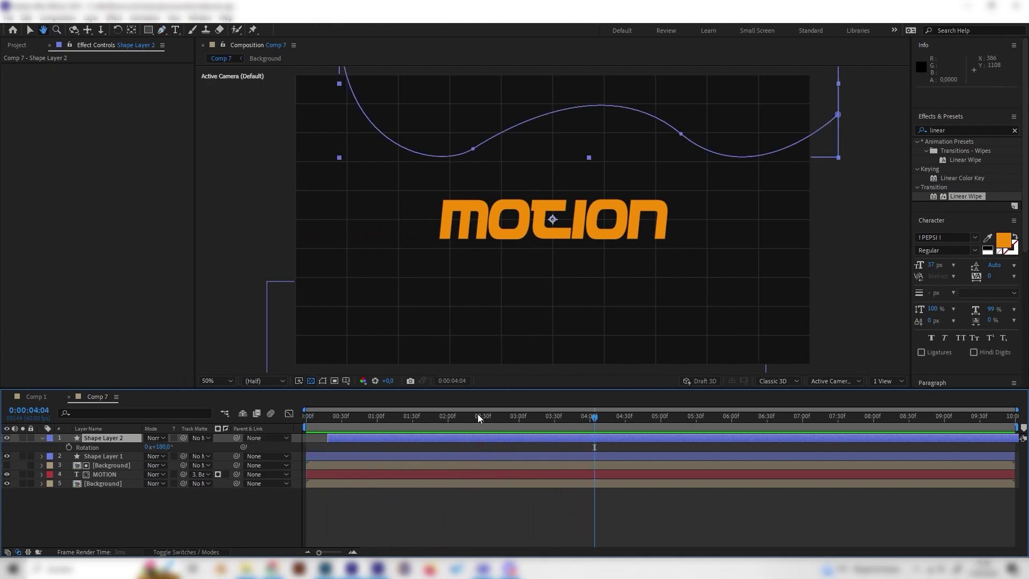
Step: Reshape Shape Layer 2's path at 0:00:02:01 by moving its two middle vertices and flattening the curve near its start
mouse_move(478, 415)
left_mouse_down()
mouse_move(422, 422)
mouse_move(439, 420)
left_mouse_up()
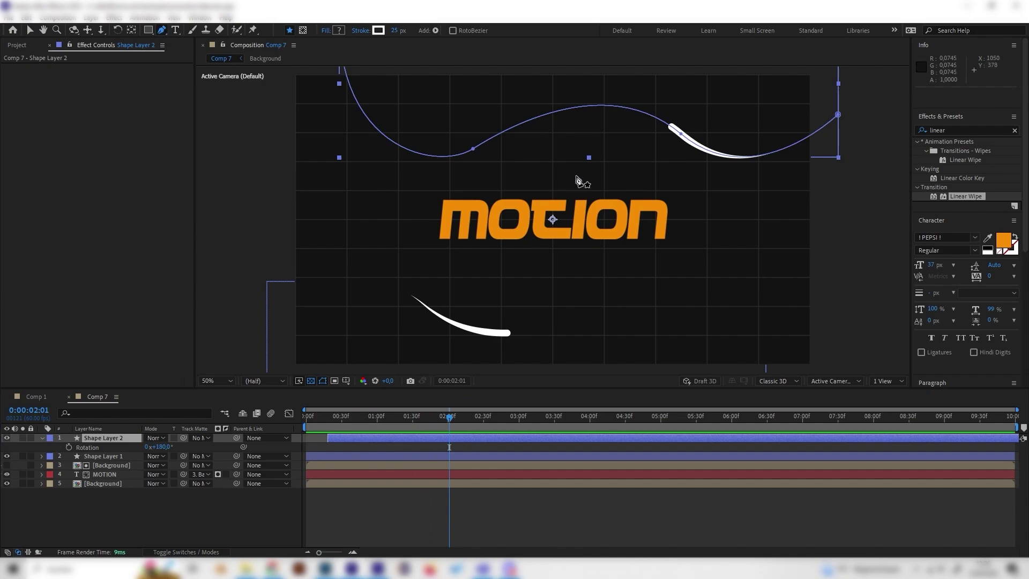
left_click(474, 151)
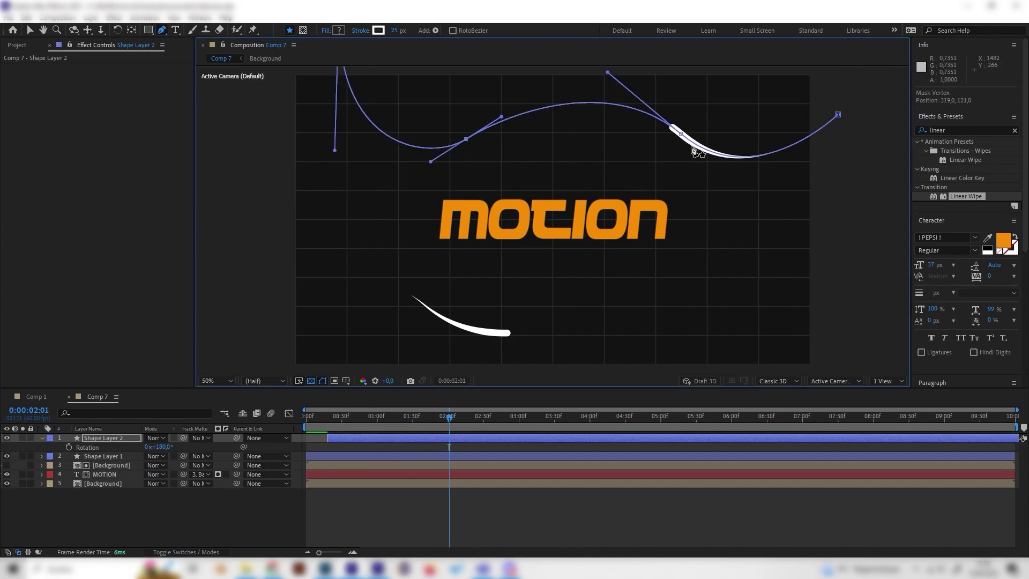
left_click(684, 133)
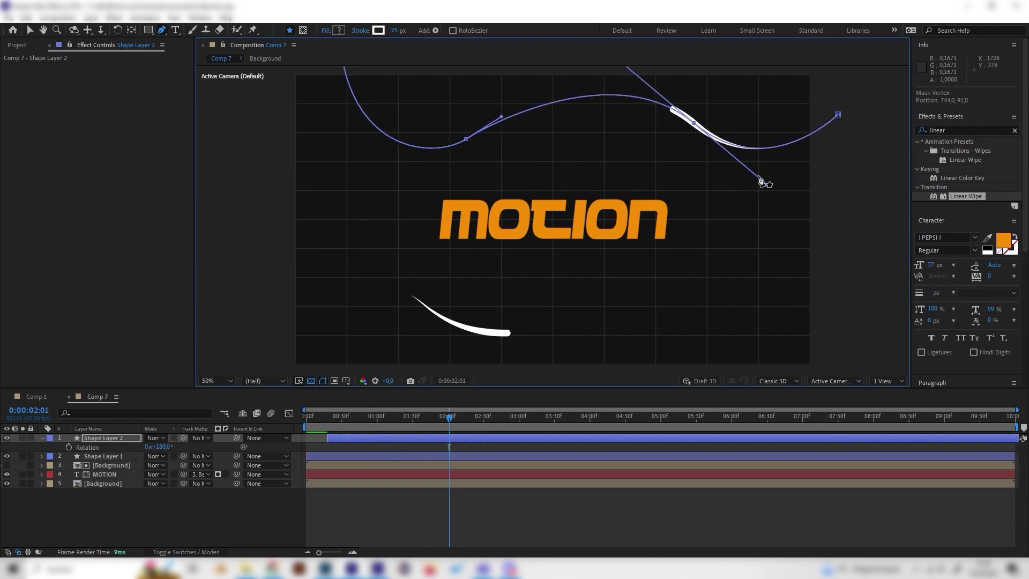
left_click_drag(768, 187, 749, 131)
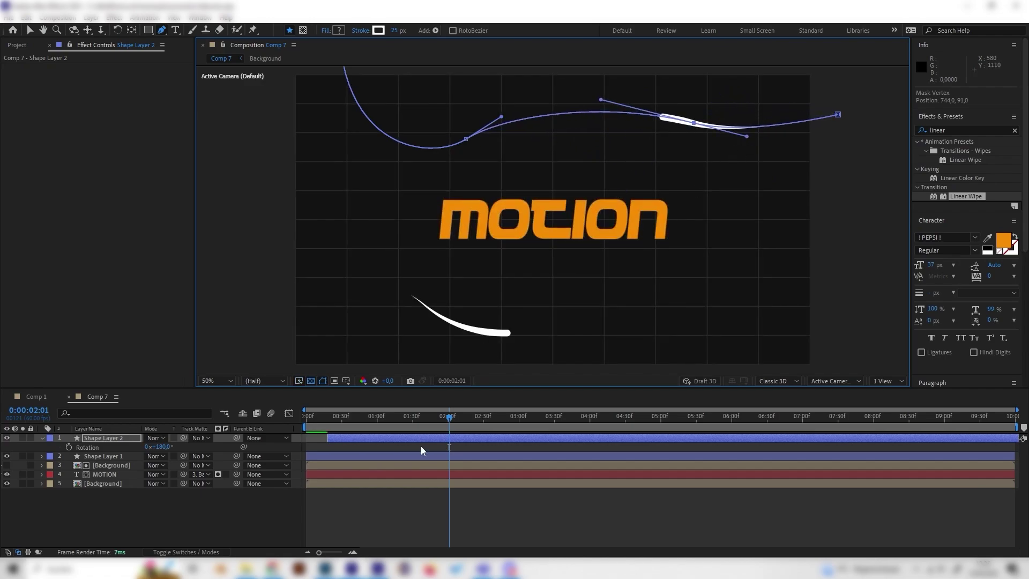
Step: Preview the composition from the beginning with the reshaped upper line
left_click(349, 439)
key("Home")
key("space")
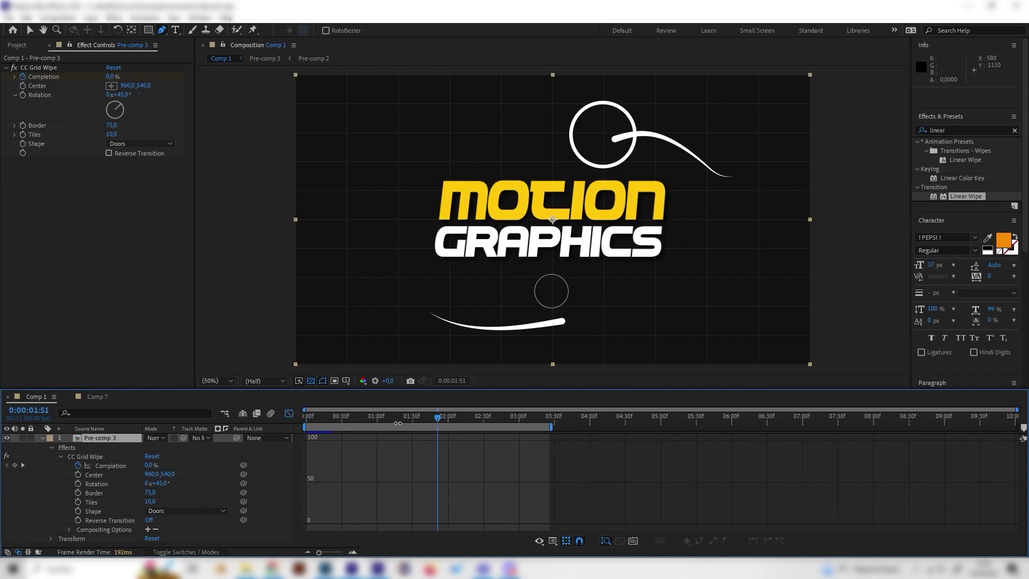
Step: Check the circle elements in the finished Comp 1, and create a new empty shape layer in Comp 7
left_click_drag(437, 417, 387, 423)
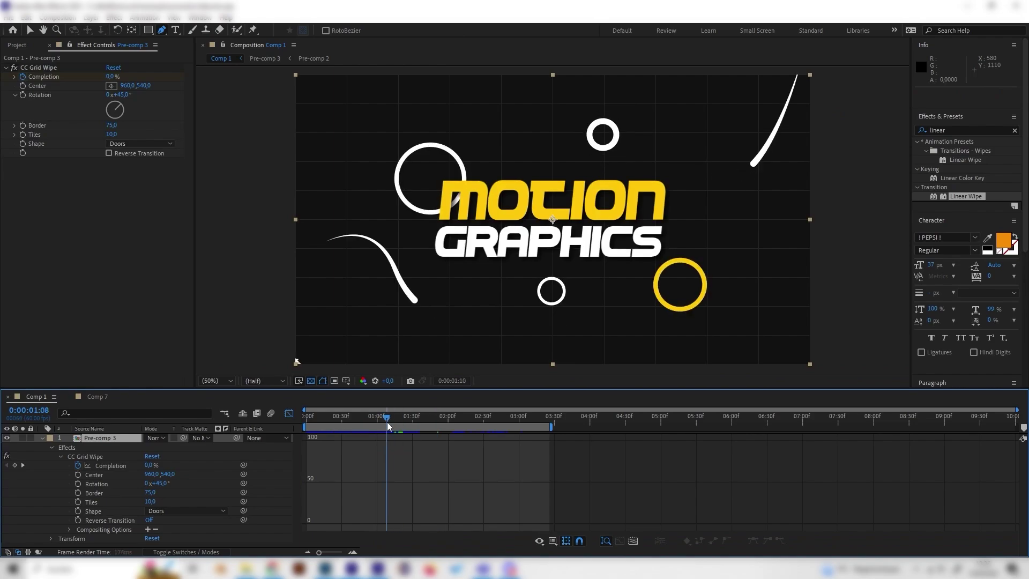
left_click(96, 396)
left_click_drag(513, 447, 473, 447)
left_click(224, 516)
right_click(224, 517)
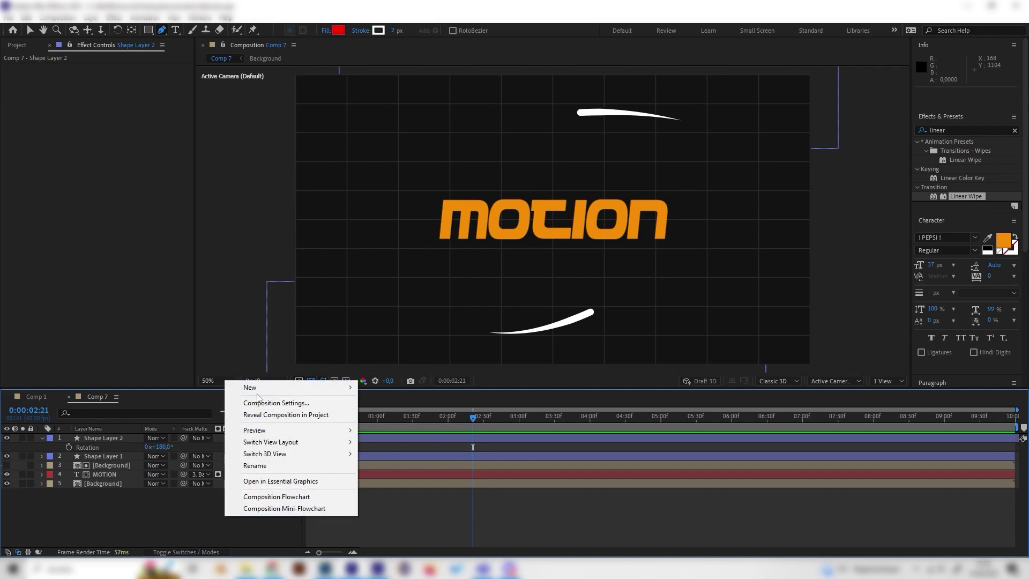
mouse_move(260, 388)
left_click(394, 462)
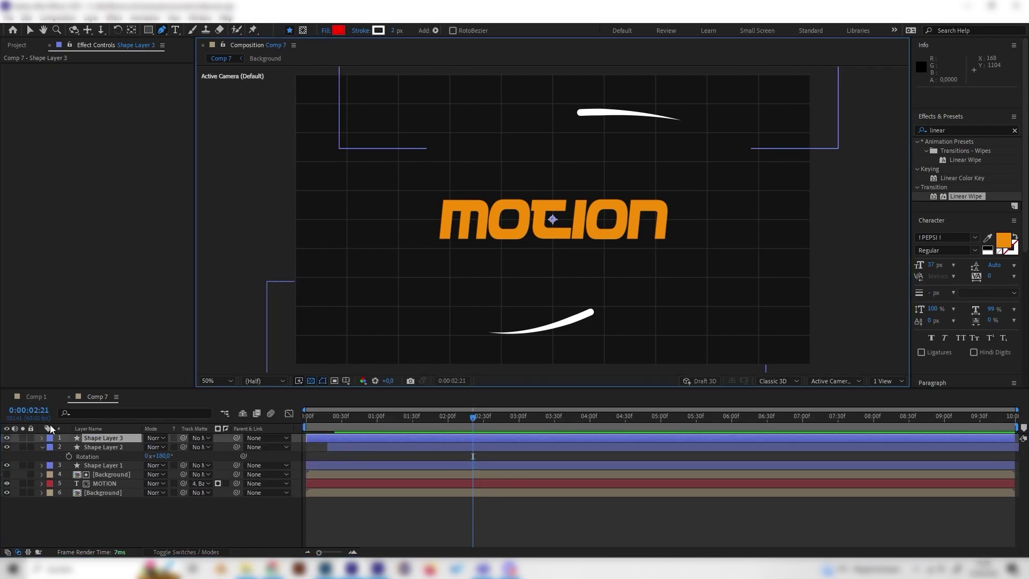
Step: Add an Ellipse path and a Stroke to the contents of Shape Layer 3
left_click(42, 439)
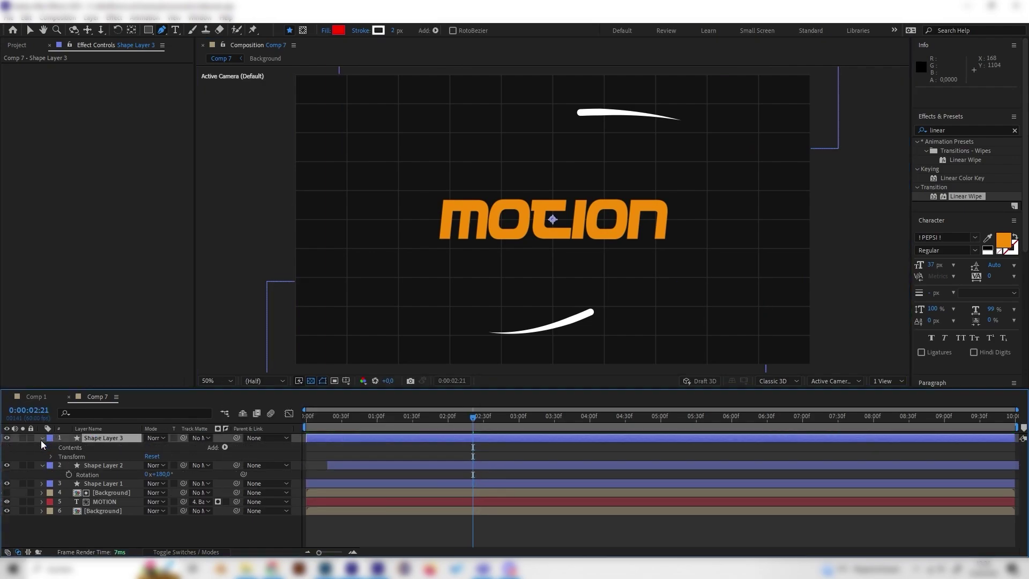
left_click(225, 447)
left_click(272, 239)
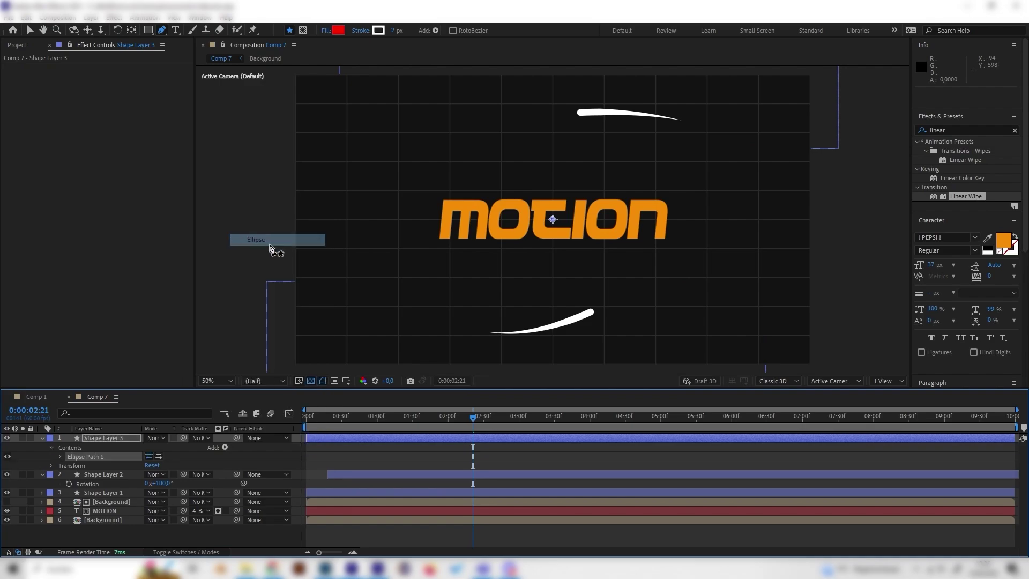
left_click(224, 448)
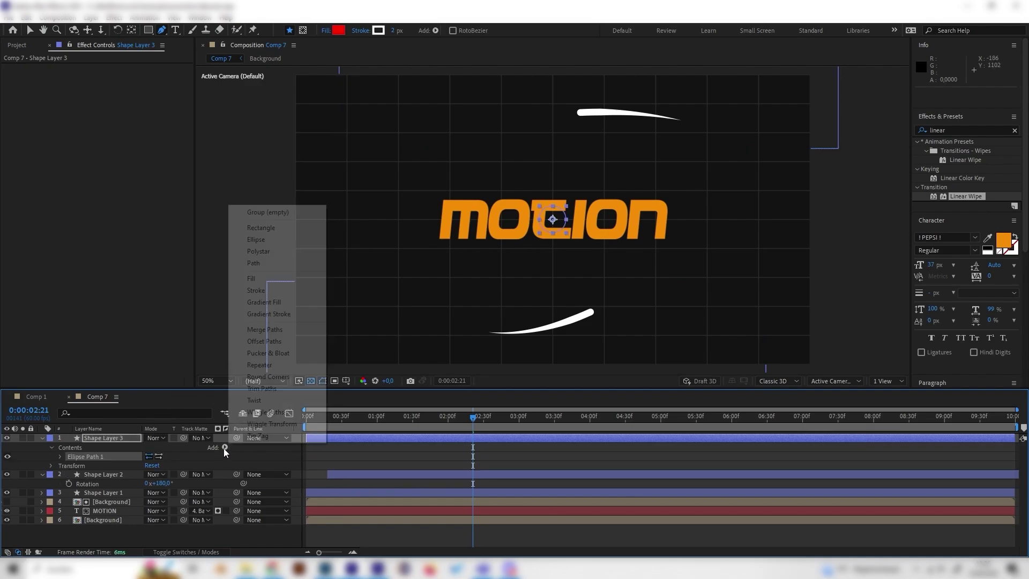
left_click(255, 290)
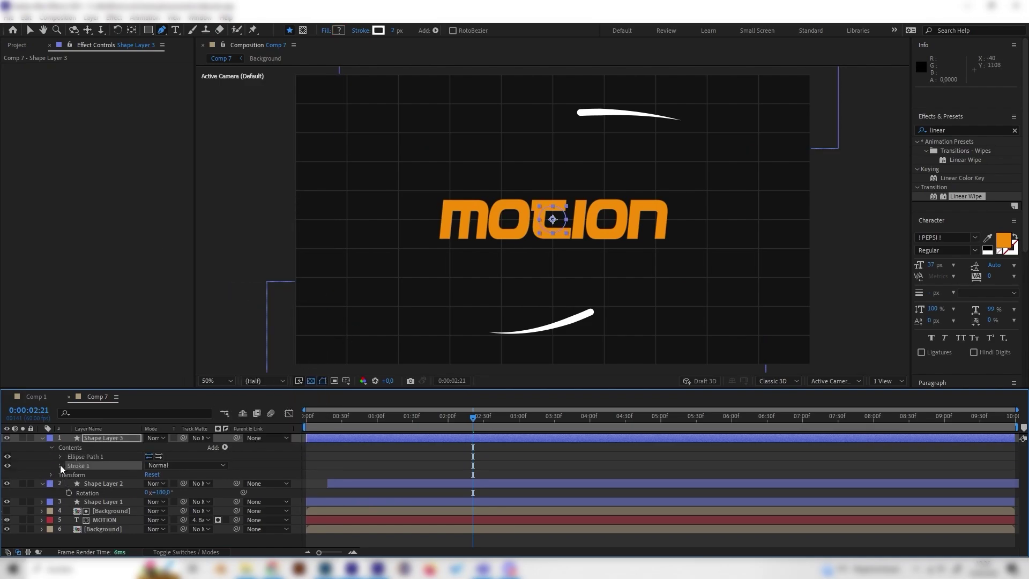
Step: Set the Stroke Width of the circle on Shape Layer 3 to 25
left_click(60, 465)
left_click(151, 488)
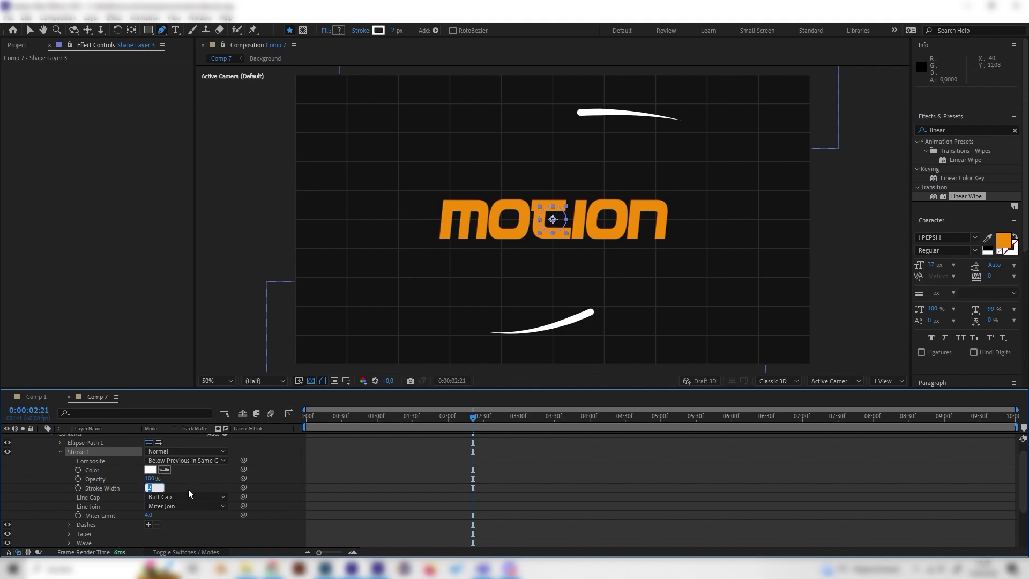
type("25")
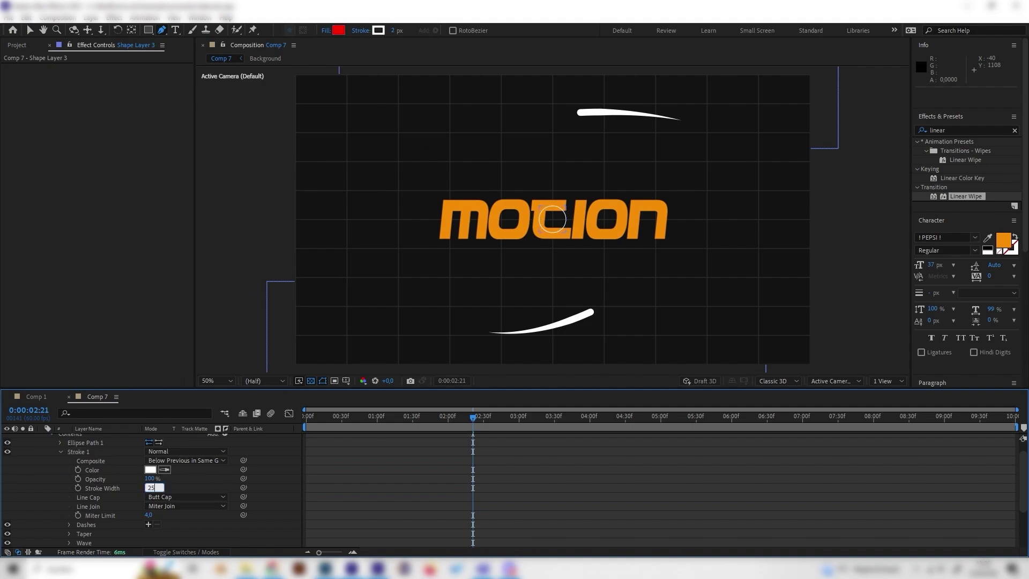
key("Return")
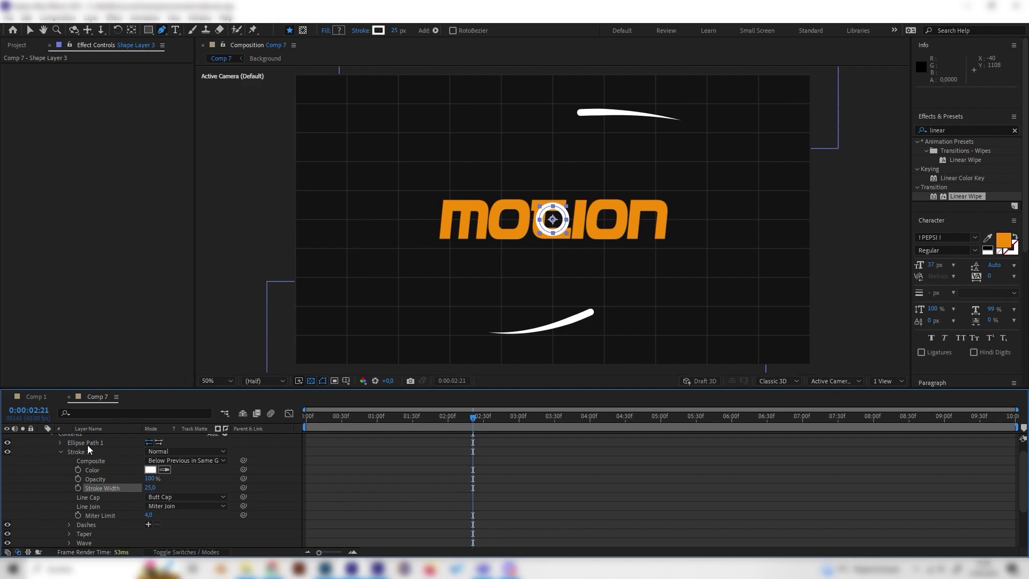
Step: Set the ellipse's Size to 0 and add a Size keyframe at 0:00:01:21
left_click(416, 416)
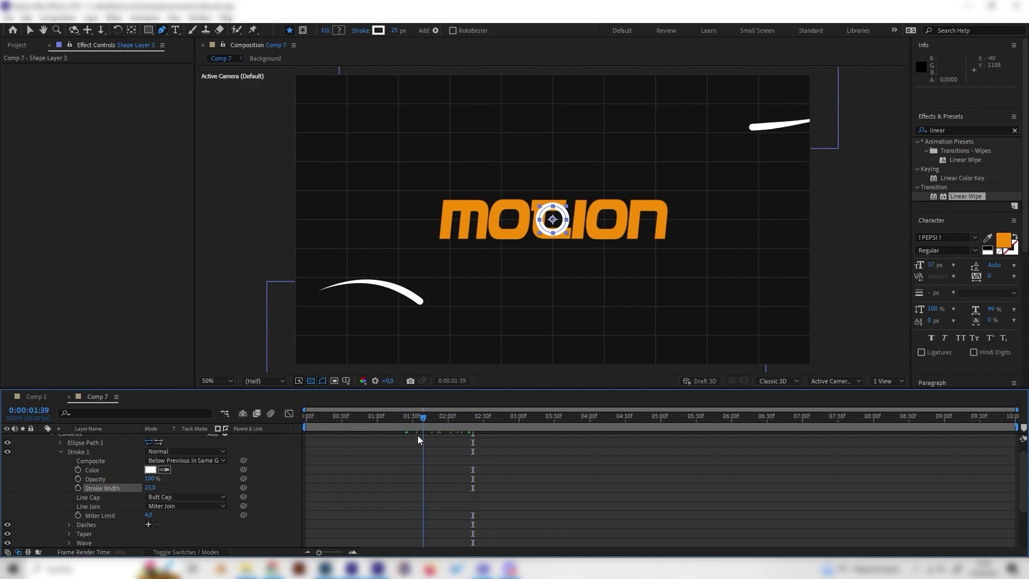
left_click_drag(406, 417, 402, 430)
scroll(181, 477, "up", 1)
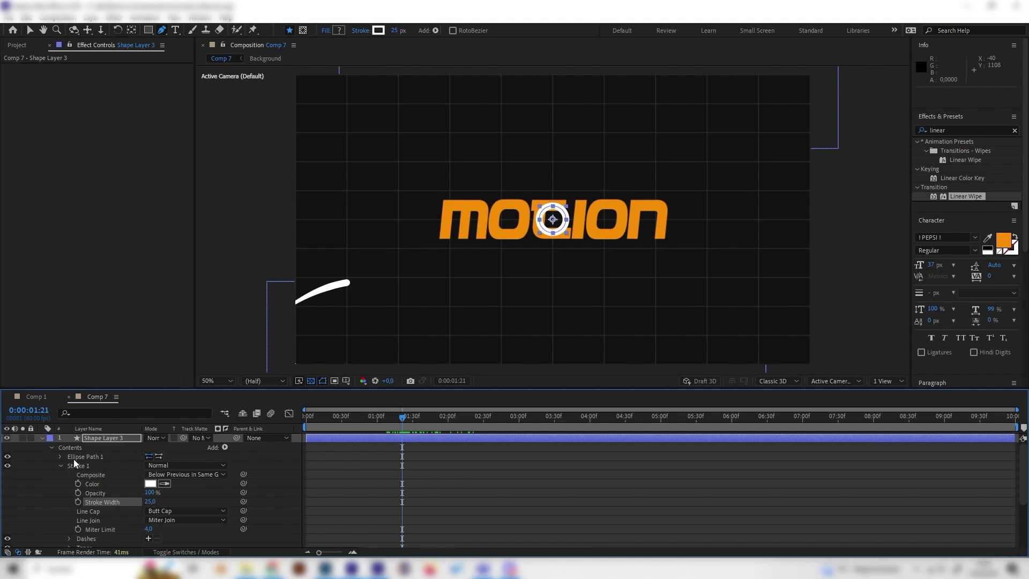
left_click(60, 457)
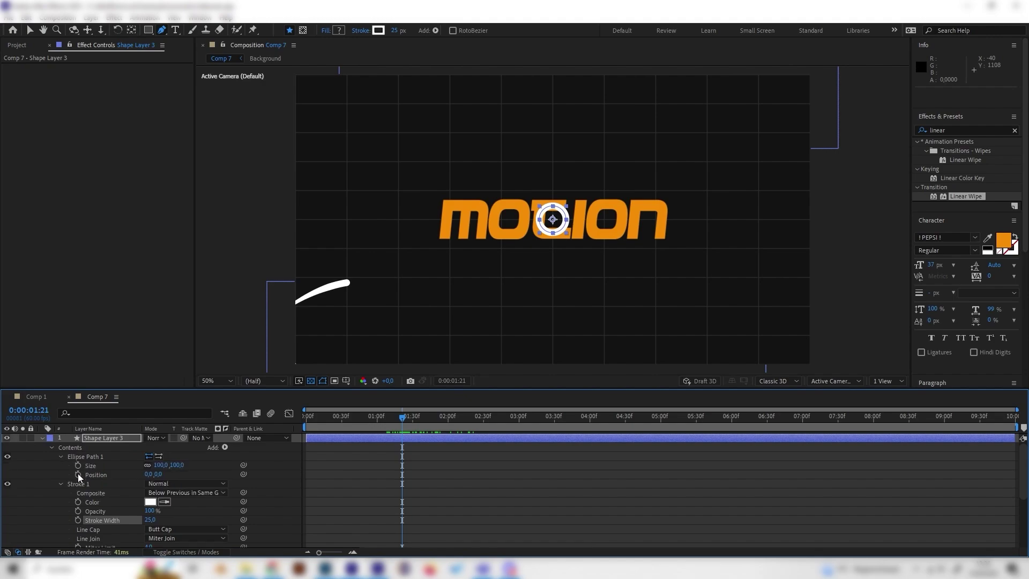
left_click(180, 466)
type("0")
left_click(194, 465)
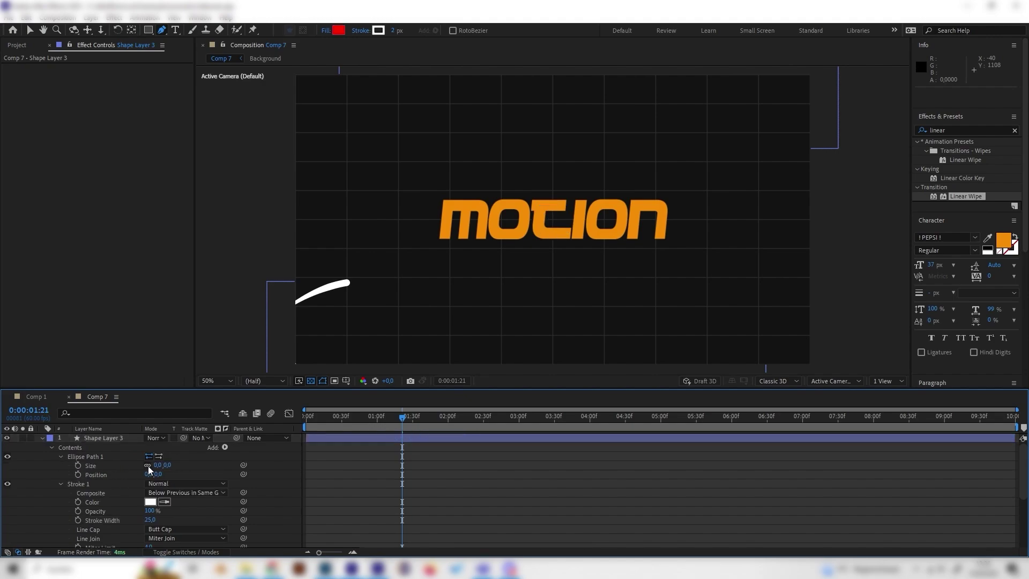
left_click(77, 466)
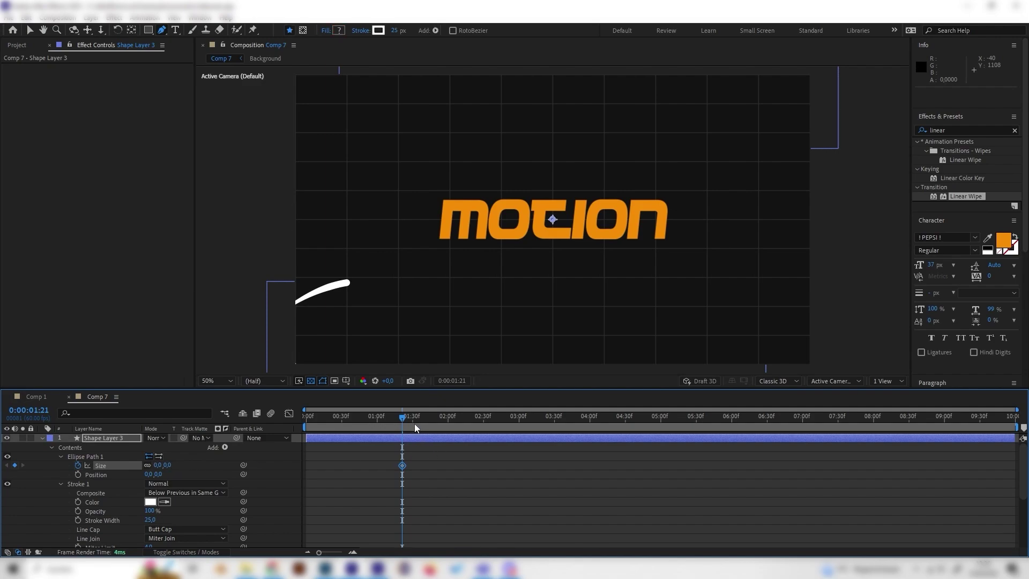
Step: Enlarge the ellipse's Size to about 396 at 0:00:02:36, and preview the growing circle
left_click_drag(414, 423, 490, 423)
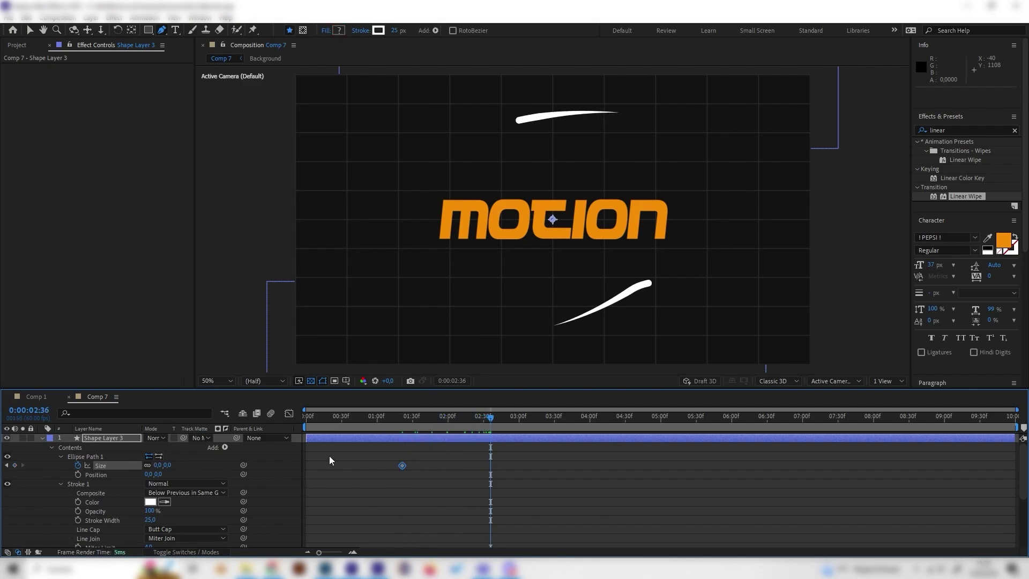
left_click_drag(167, 465, 332, 491)
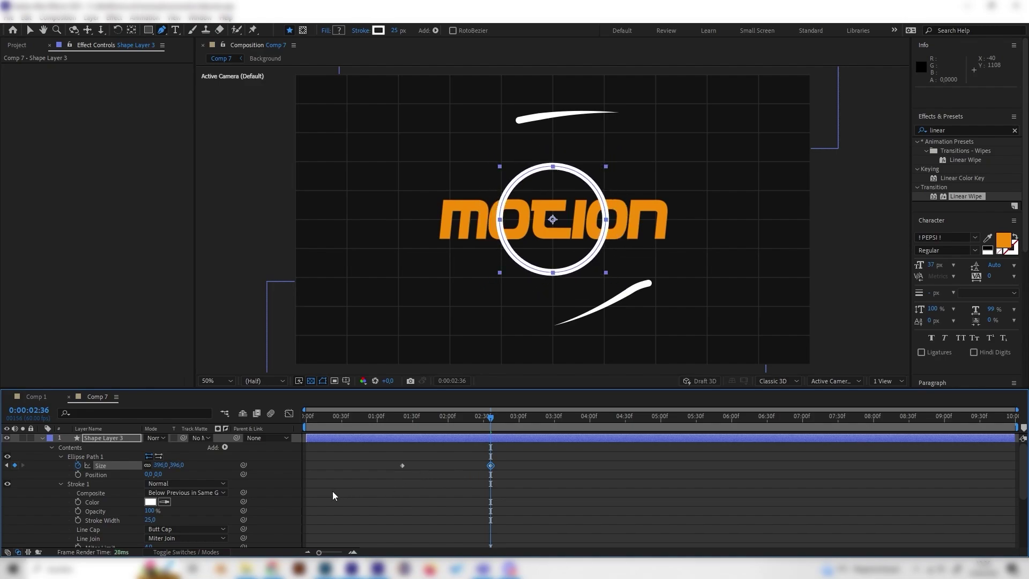
left_click(220, 469)
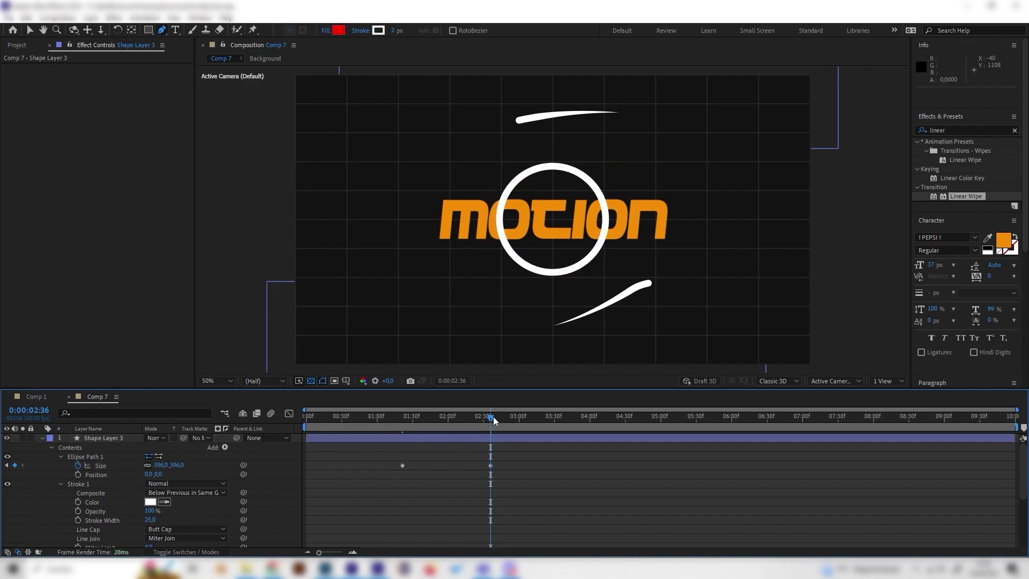
left_click_drag(494, 417, 398, 457)
key("space")
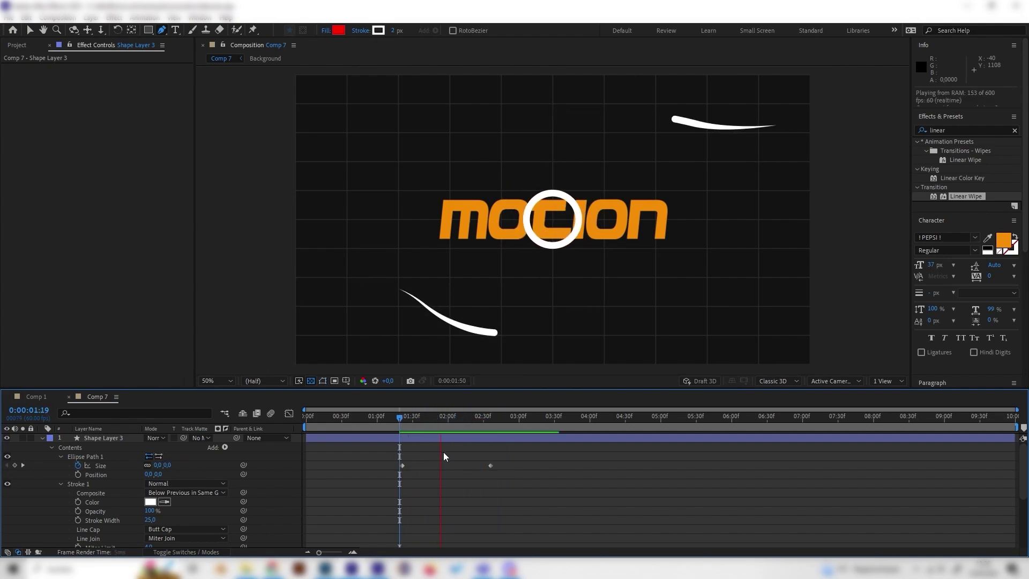
Step: Apply Easy Ease to the ellipse's Size keyframes, steepen the start of the curve for fast initial growth, and preview it
left_click(108, 468)
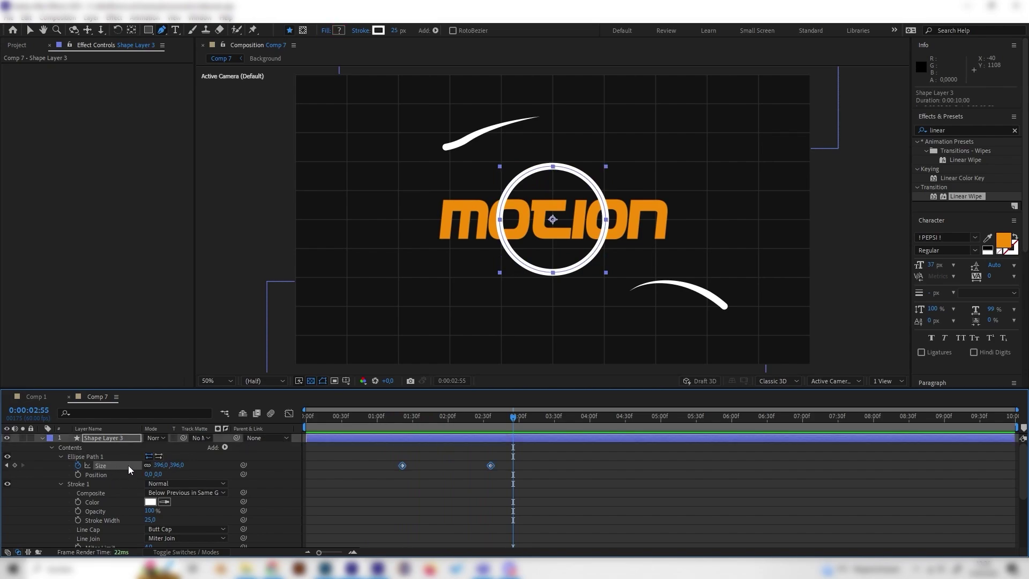
left_click(289, 415)
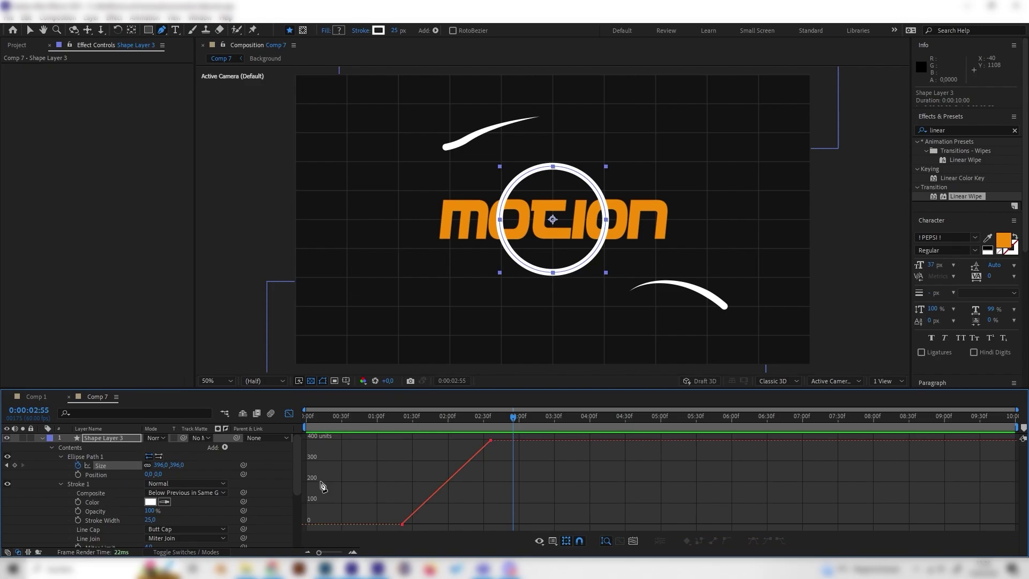
left_click(122, 466)
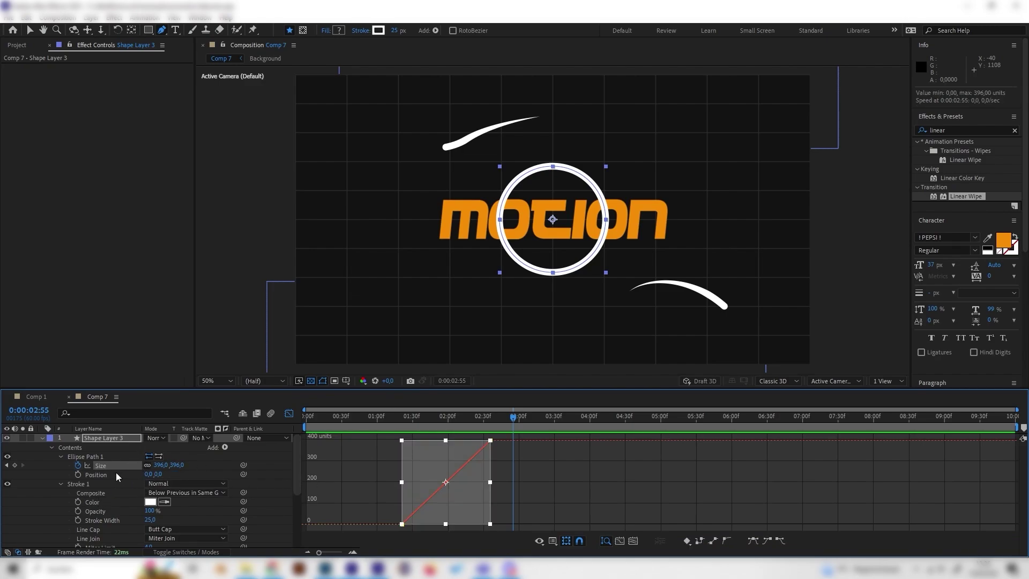
left_click(755, 544)
key("v")
left_click(494, 507)
left_click_drag(426, 523, 390, 427)
key("space")
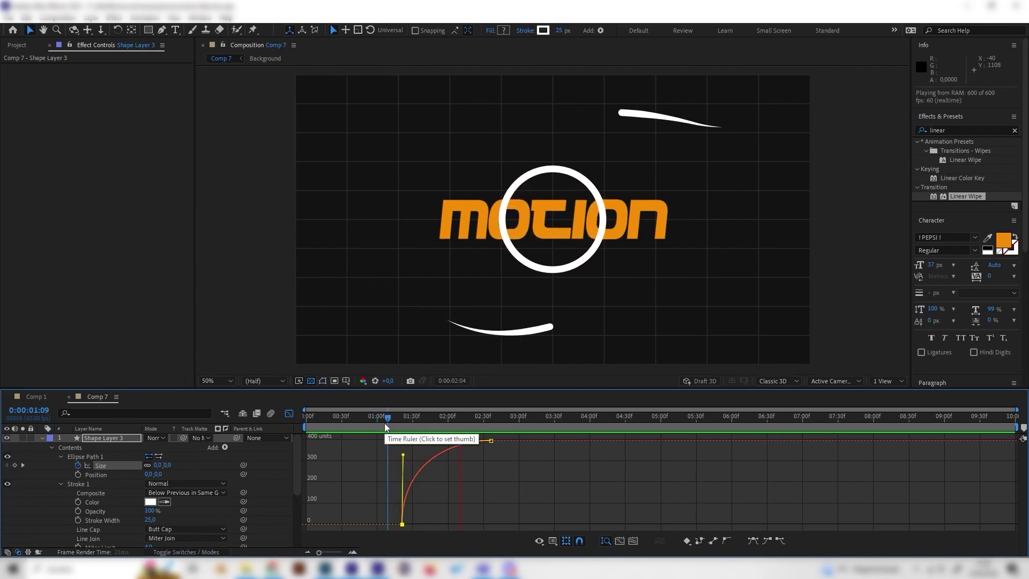
key("space")
left_click(535, 423)
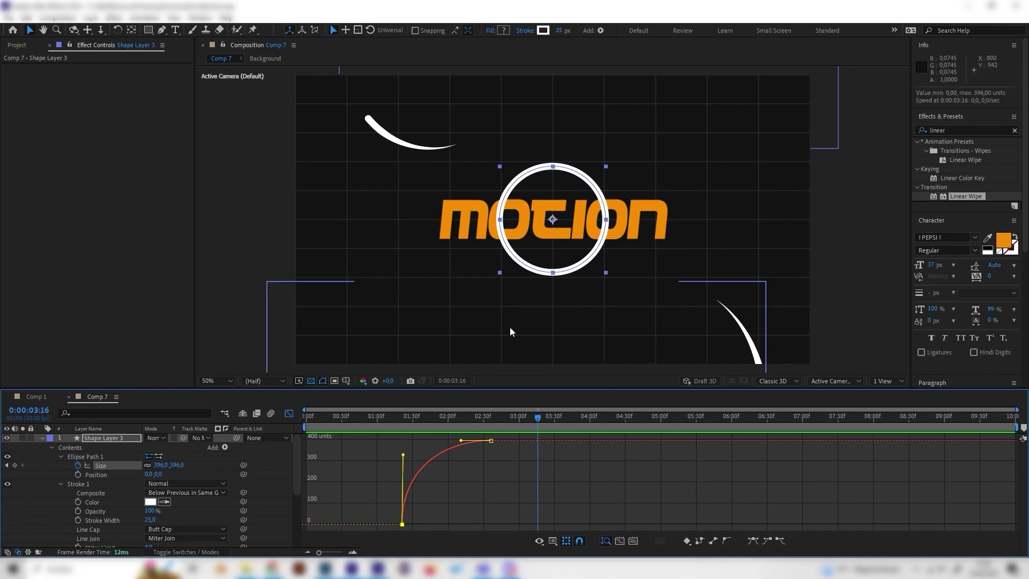
left_click(289, 413)
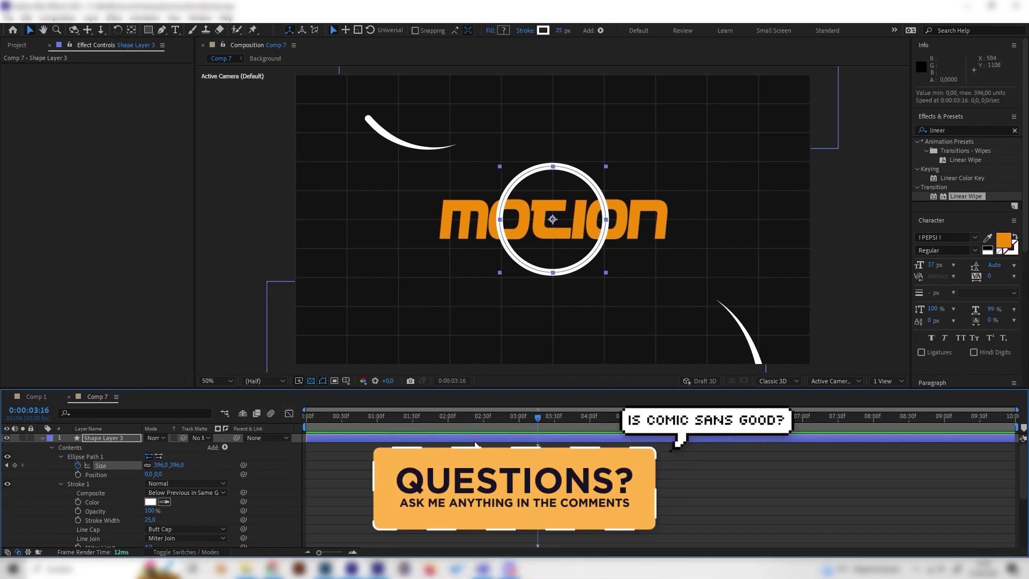
Step: Add a Stroke Width keyframe for the circle at 0:00:01:57, keeping the width of 25
left_click(447, 416)
left_click(445, 417)
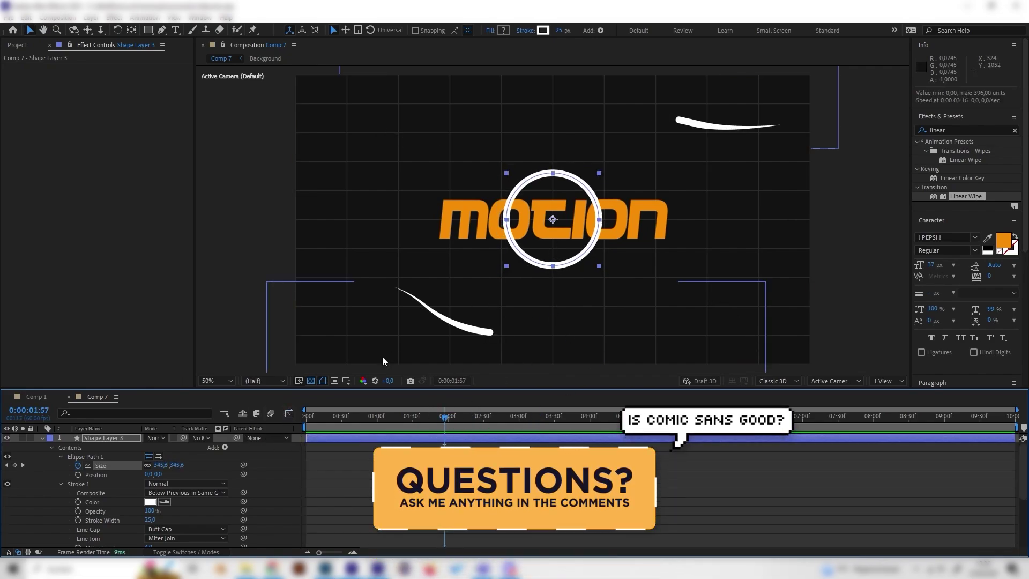
left_click(479, 505)
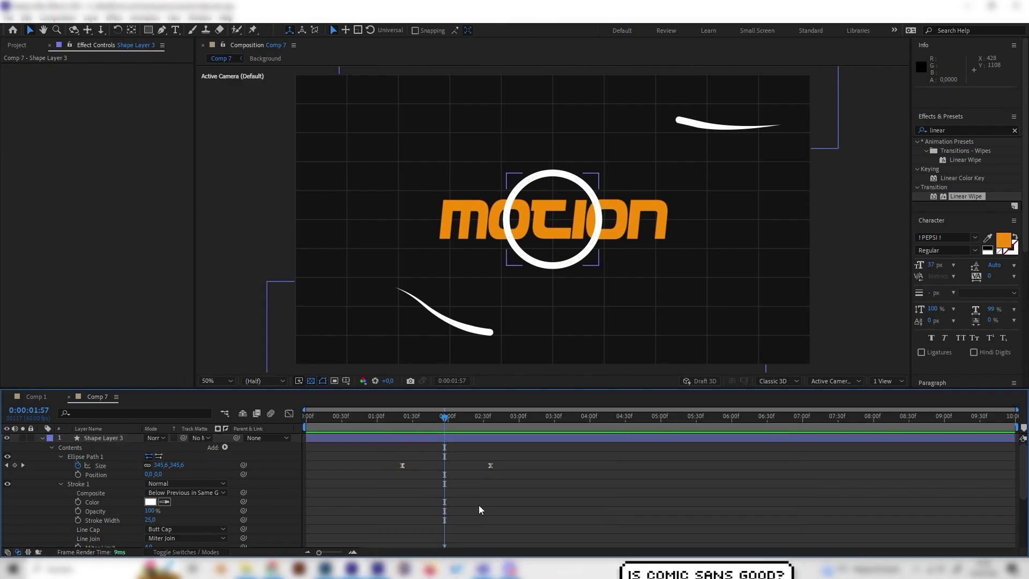
left_click(79, 520)
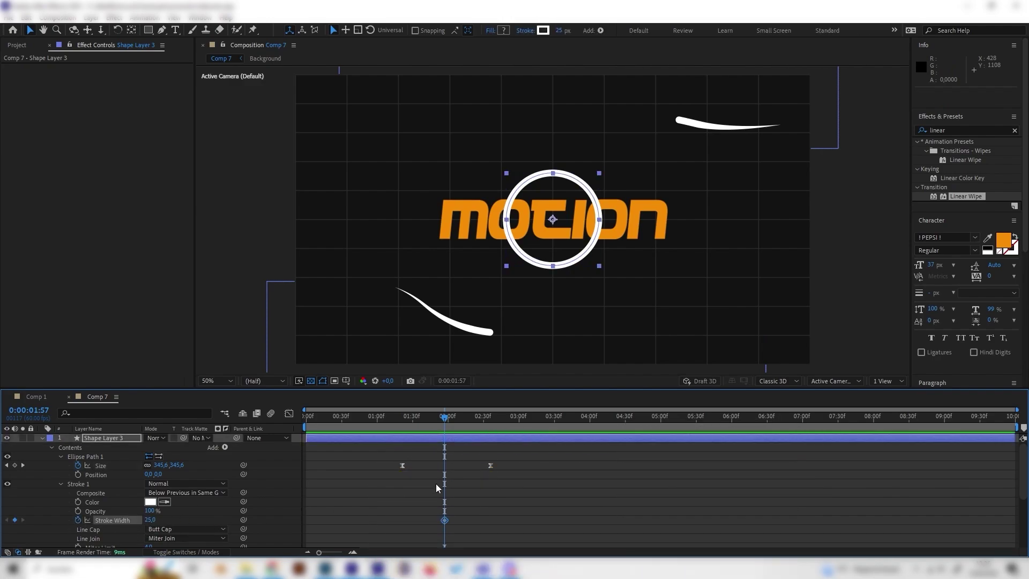
Step: Set the circle's Stroke Width to 0 at 0:00:02:32, and preview the thinning ring from 0:00:00:44
mouse_move(474, 419)
left_mouse_down()
mouse_move(494, 429)
mouse_move(485, 429)
left_mouse_up()
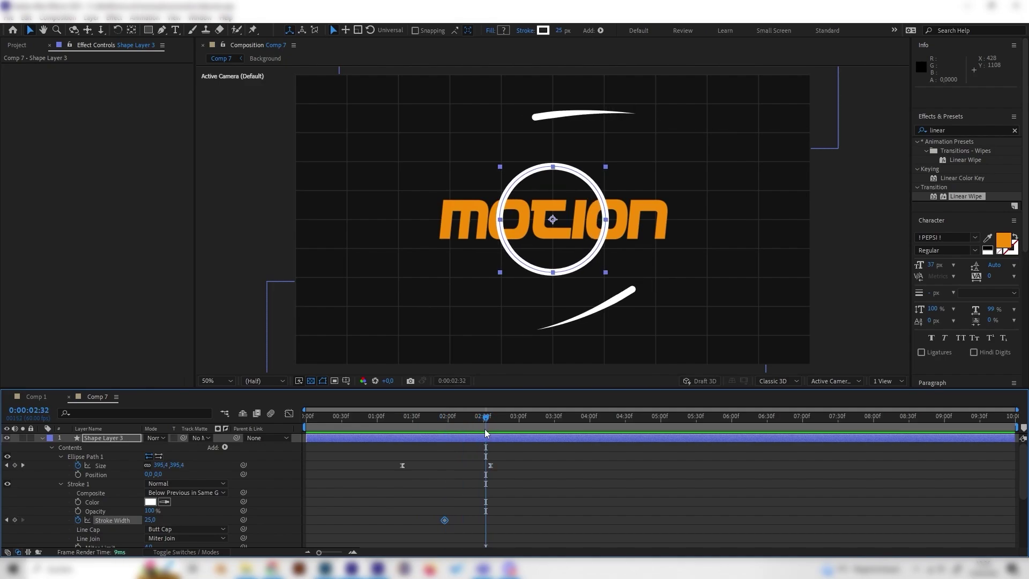
left_click(152, 520)
type("0")
key("Return")
left_click_drag(441, 428, 365, 443)
key("space")
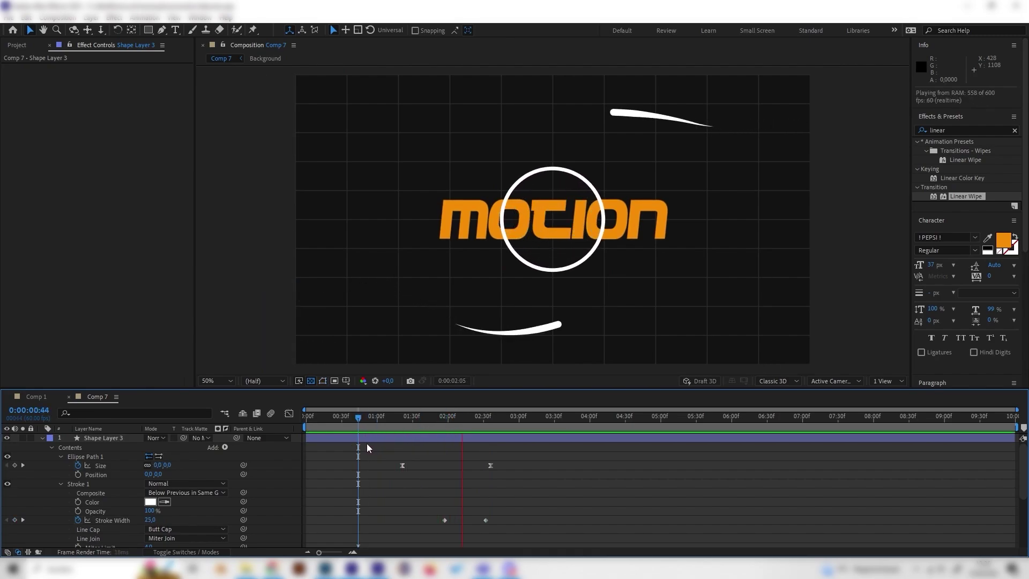
left_click(458, 417)
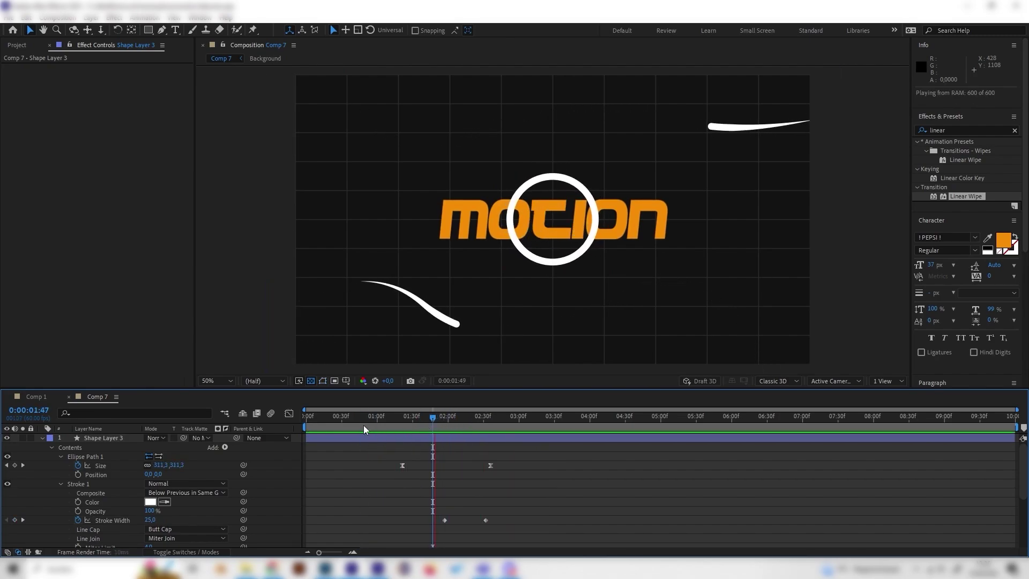
Step: Duplicate Shape Layer 3 and move the copied circle to about 508, 440, near the upper left of MOTION
left_click(42, 437)
left_click(111, 441)
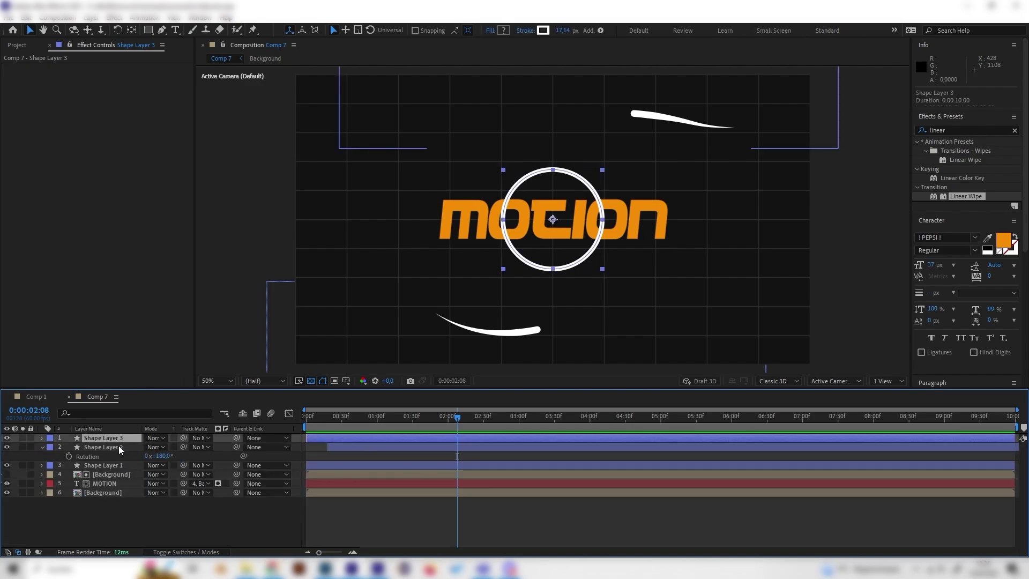
key("ctrl+d")
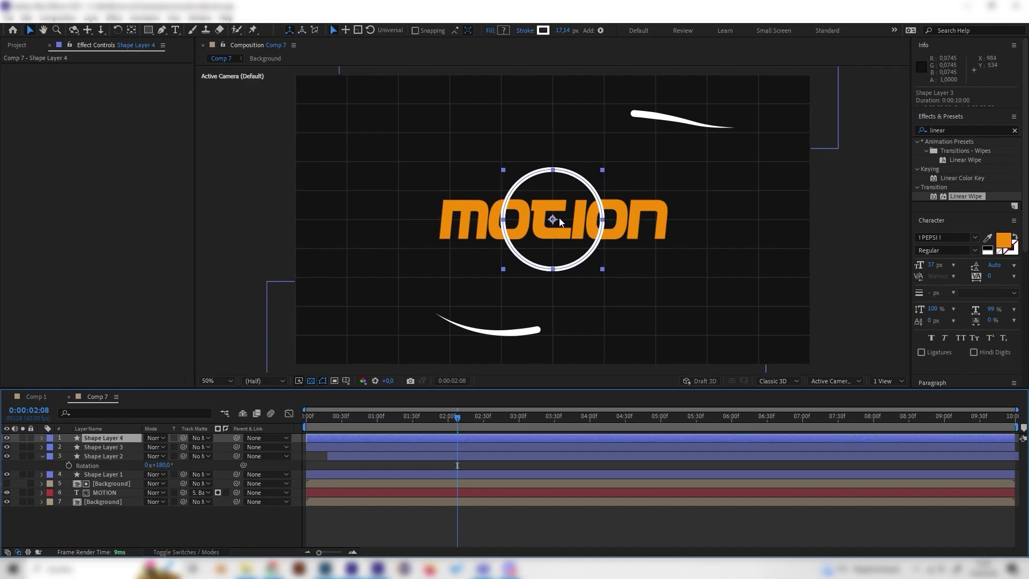
left_click_drag(559, 218, 438, 191)
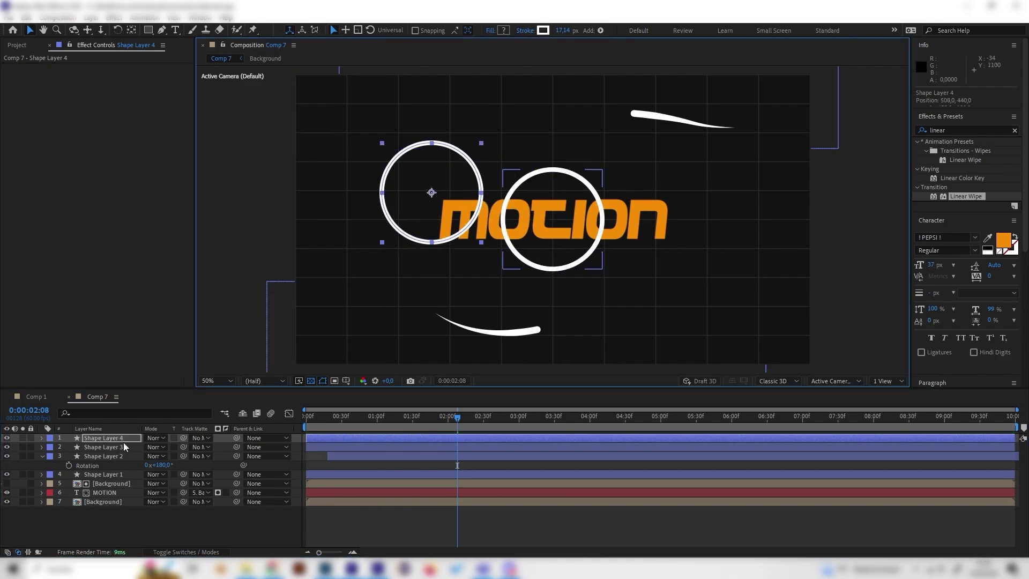
Step: Reduce the Scale of the copied circle on Shape Layer 4 to about 60%
left_click(124, 440)
key("s")
left_click_drag(172, 447, 157, 447)
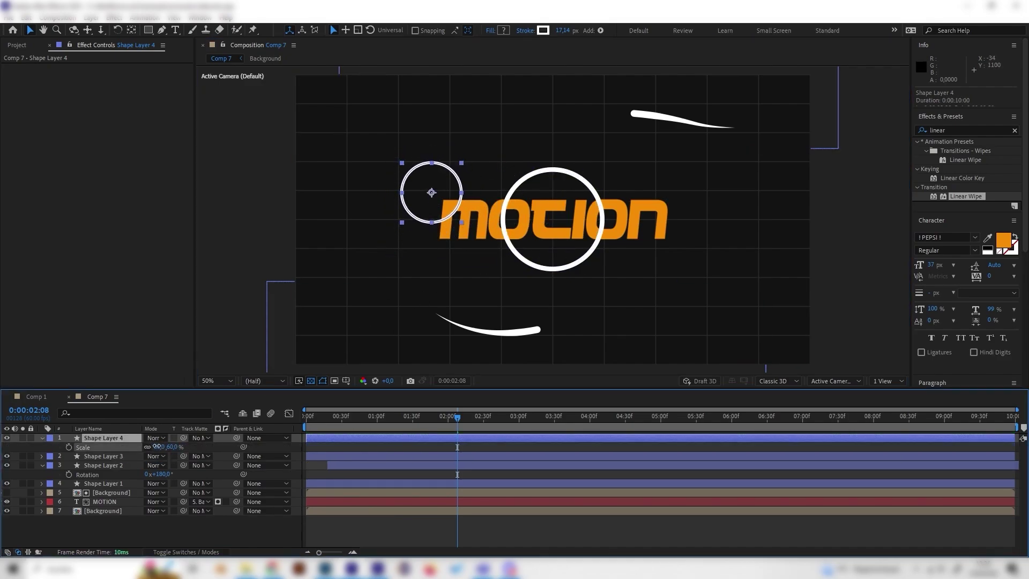
Step: Shift Shape Layer 4 later in the timeline so that it starts at about 0:00:00:15
left_click_drag(310, 438, 451, 443)
key("i")
Step: Move the large circle on Shape Layer 3 to about 1382, 642 over MOTION's final N, and set its Scale to 90%
left_click(124, 457)
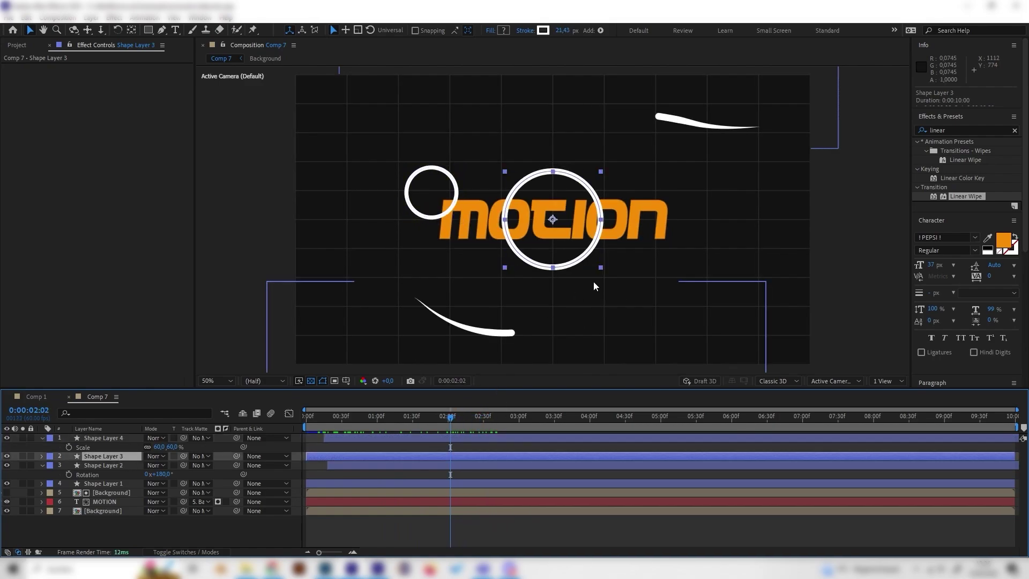
left_click_drag(555, 222, 676, 249)
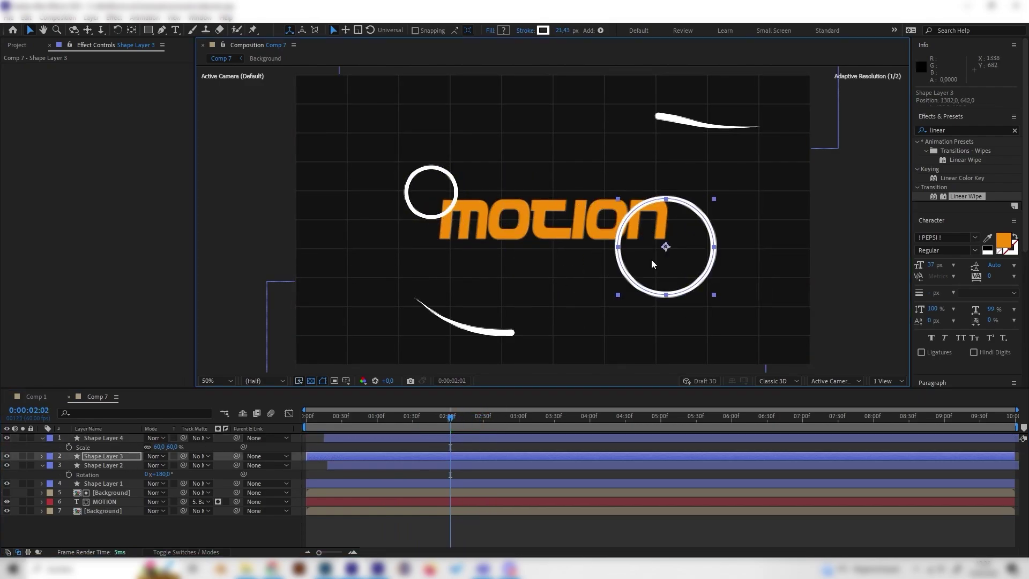
key("s")
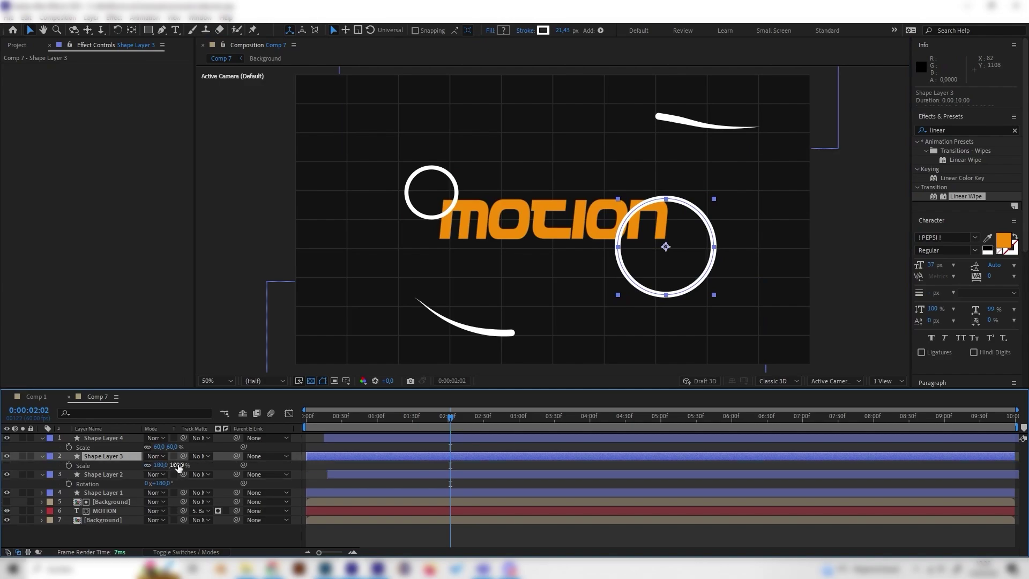
left_click_drag(159, 465, 170, 465)
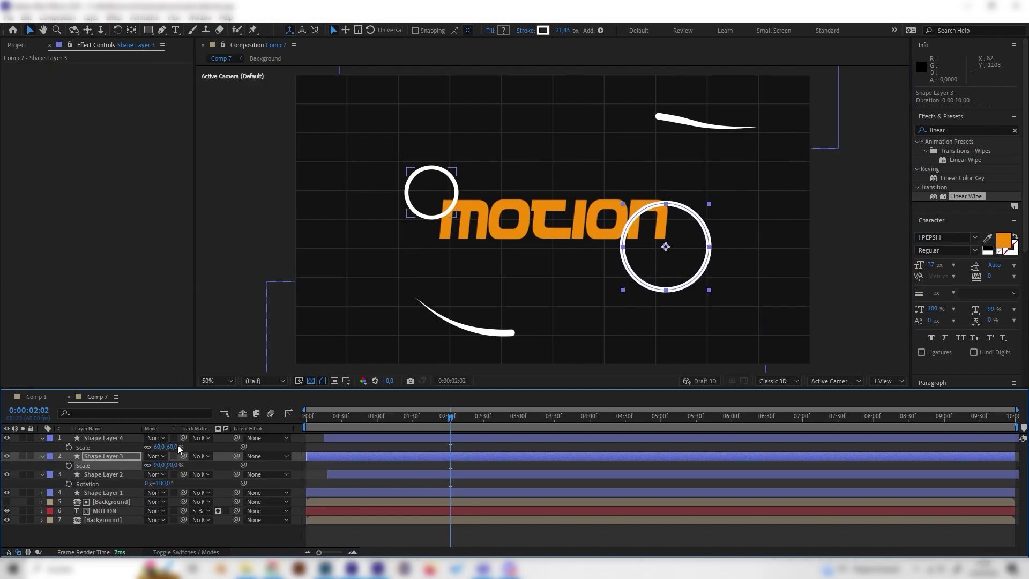
Step: Duplicate Shape Layer 3 and move the copied circle to about 892, 718, just below MOTION
left_click(120, 456)
key("ctrl+d")
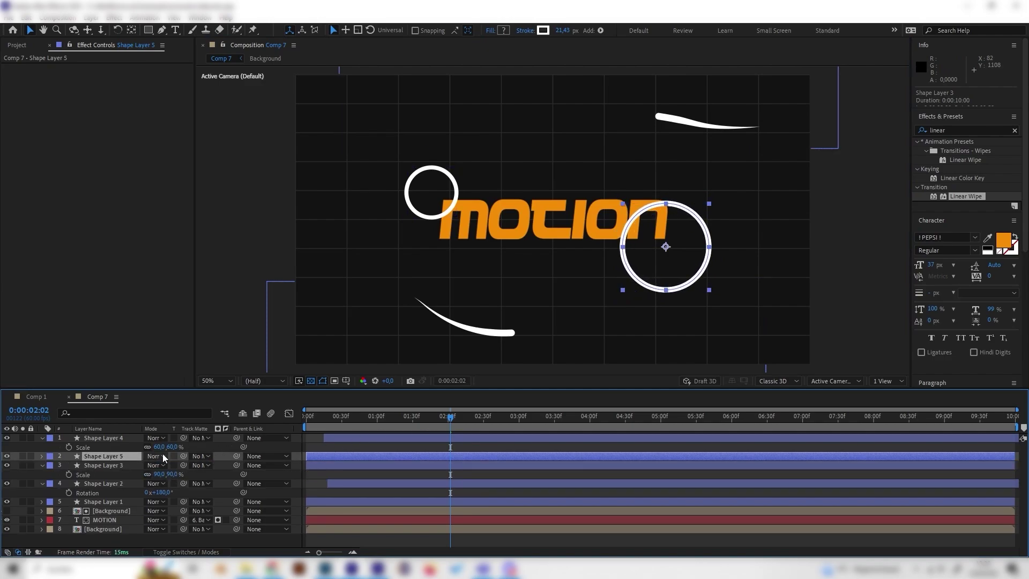
key("p")
key("F2")
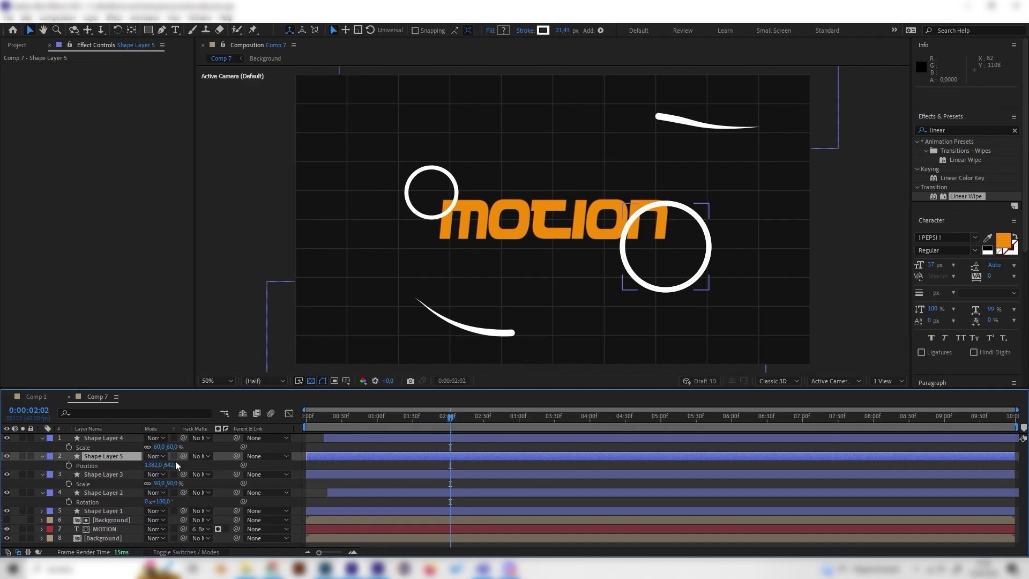
left_click_drag(174, 465, 294, 464)
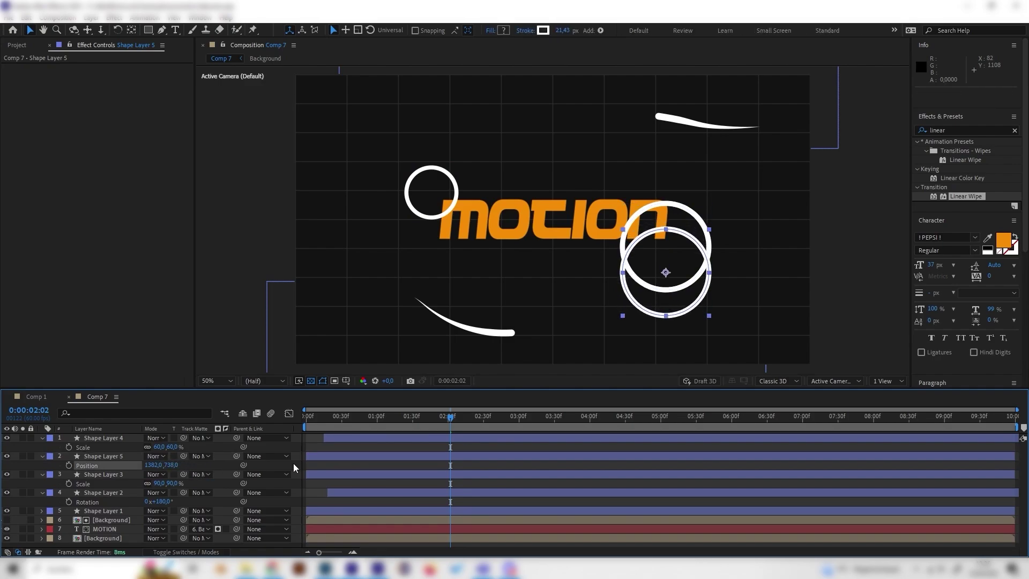
left_click(627, 275)
left_click_drag(627, 275, 498, 269)
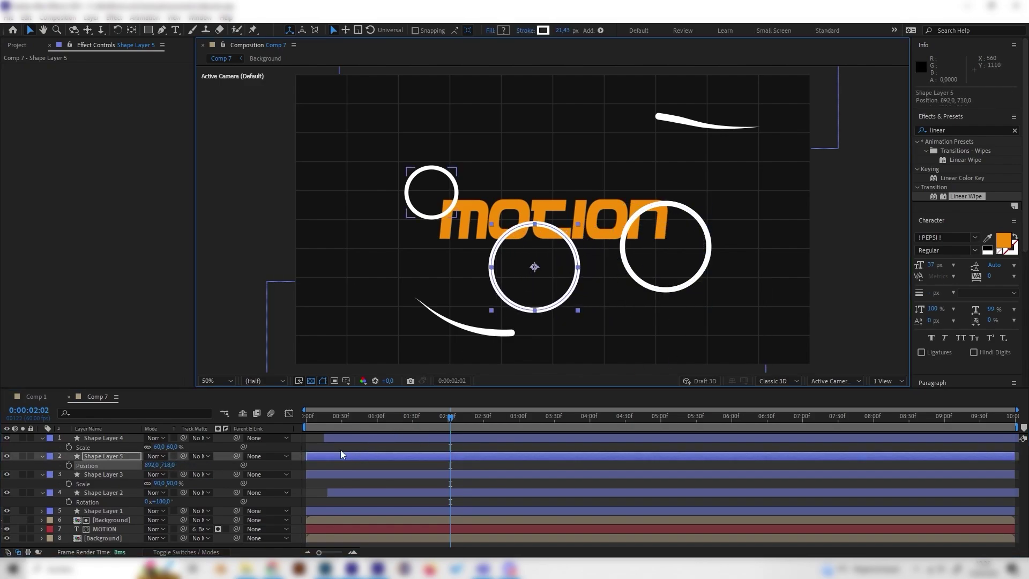
Step: Delay Shape Layer 5 by about 45 frames, and adjust its circle to position 862, 730 and 70% Scale
left_click_drag(340, 455, 392, 454)
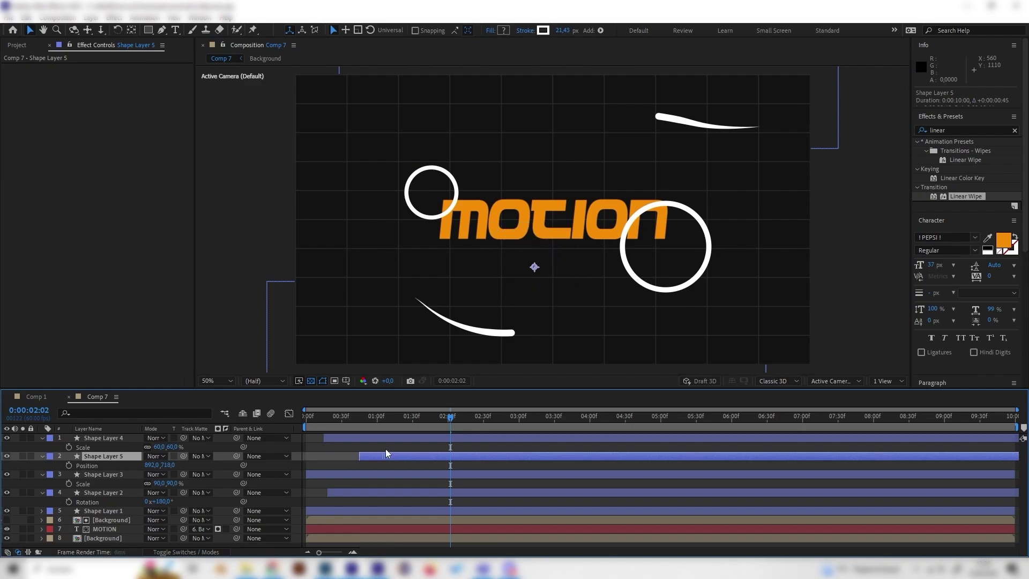
left_click_drag(538, 275, 529, 277)
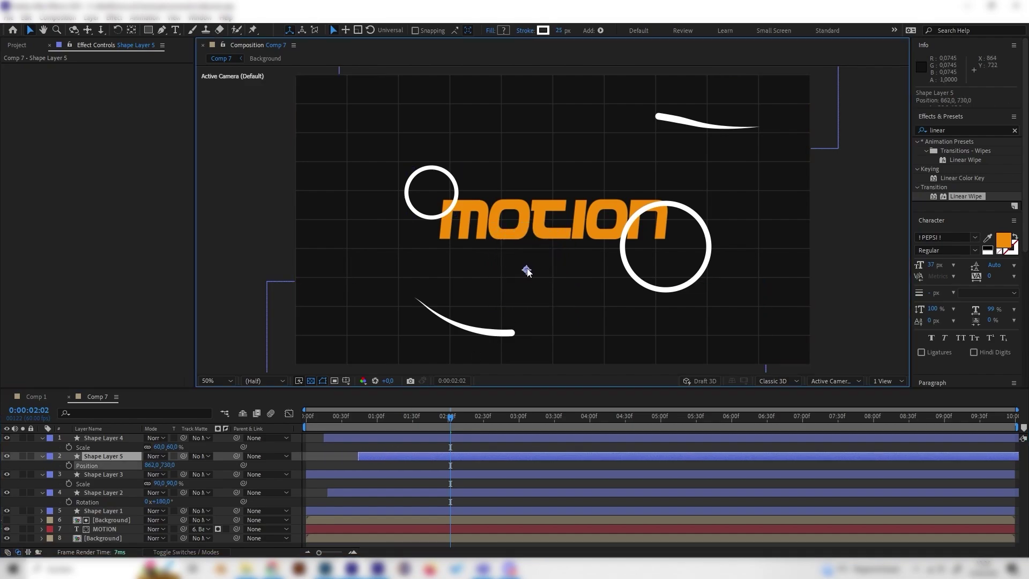
key("s")
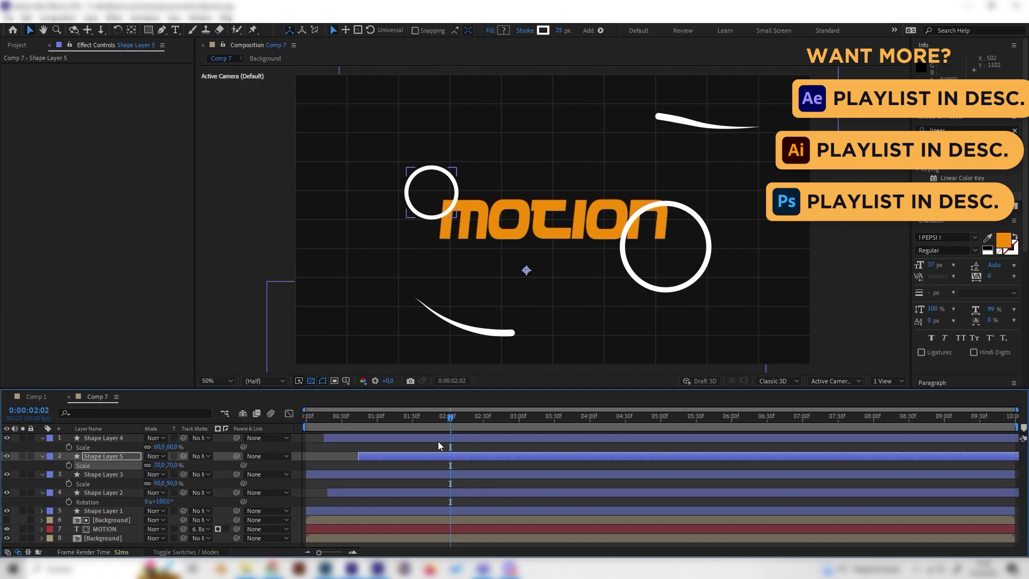
Step: Preview the animation from the start to check the timing of the three rings
left_click_drag(451, 417, 255, 453)
key("space")
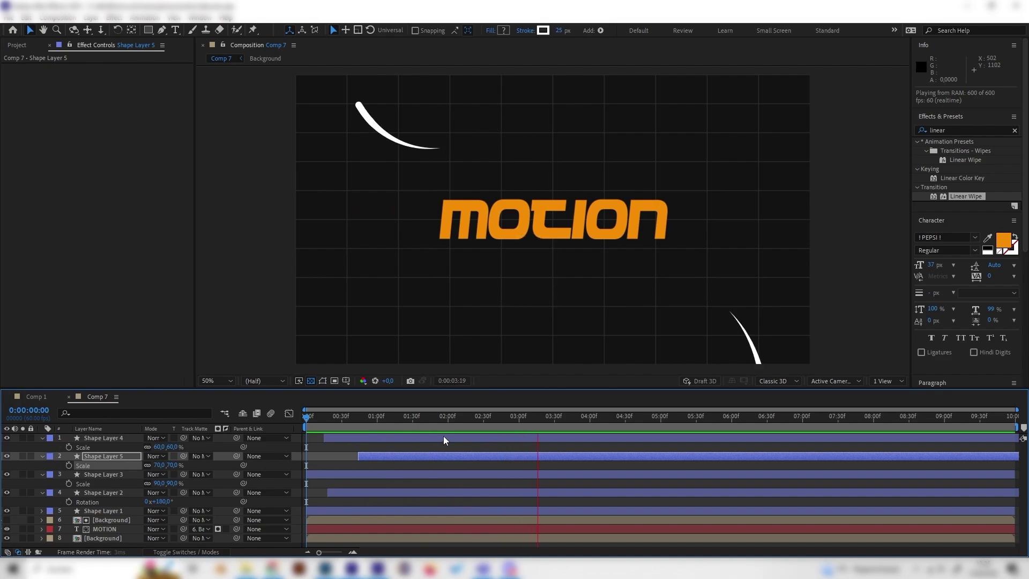
key("space")
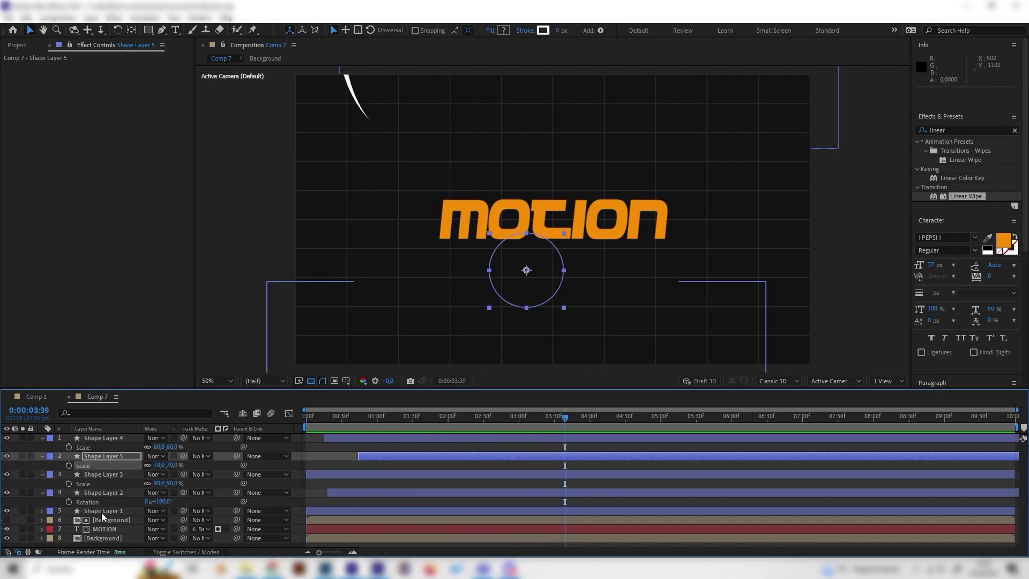
Step: Move the MOTION text layer and its Background matte together to the top of the layer stack, and preview the animation
left_click(113, 528)
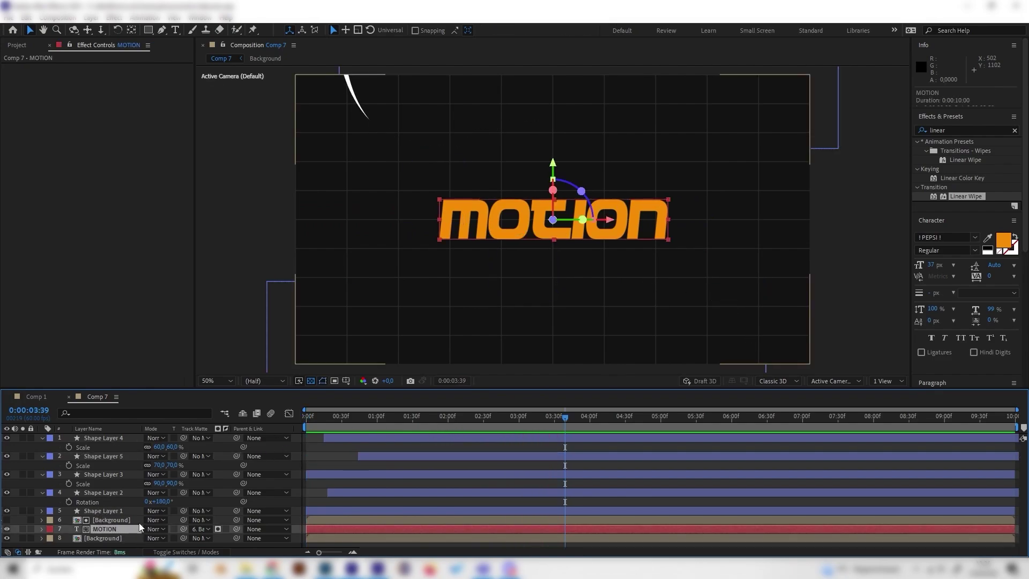
left_click(111, 520, "ctrl")
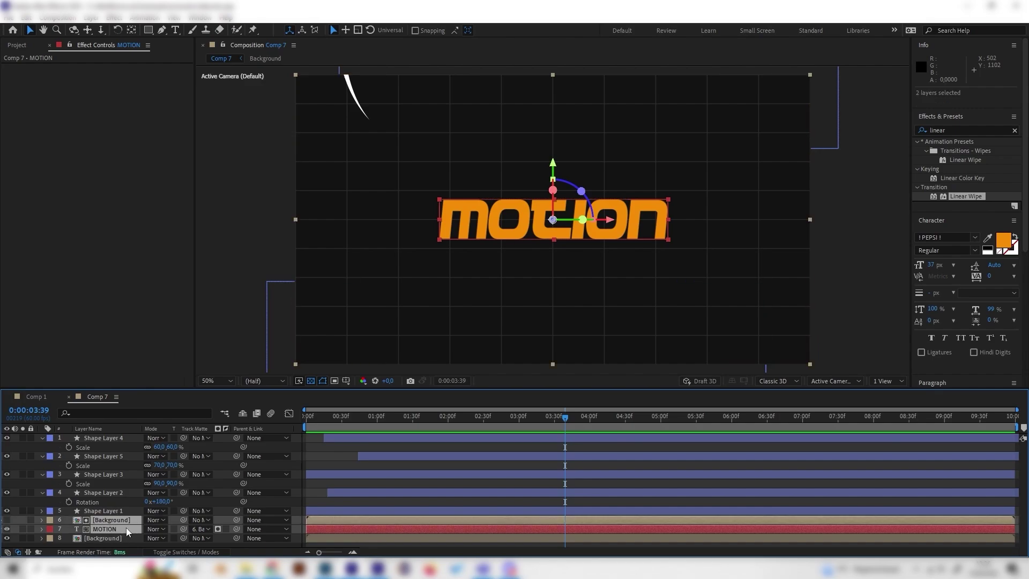
left_click(370, 421)
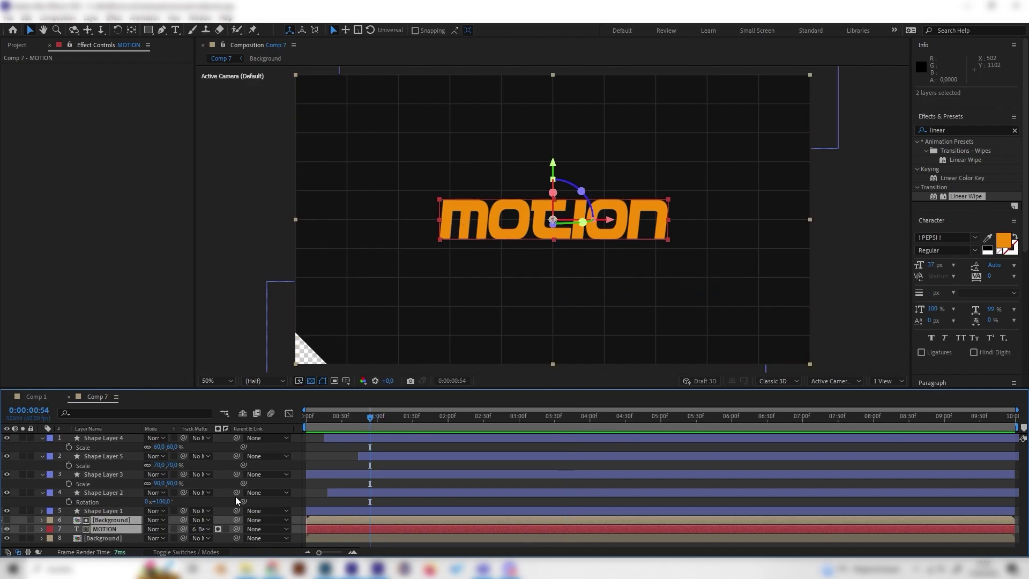
left_click_drag(92, 527, 114, 436)
key("space")
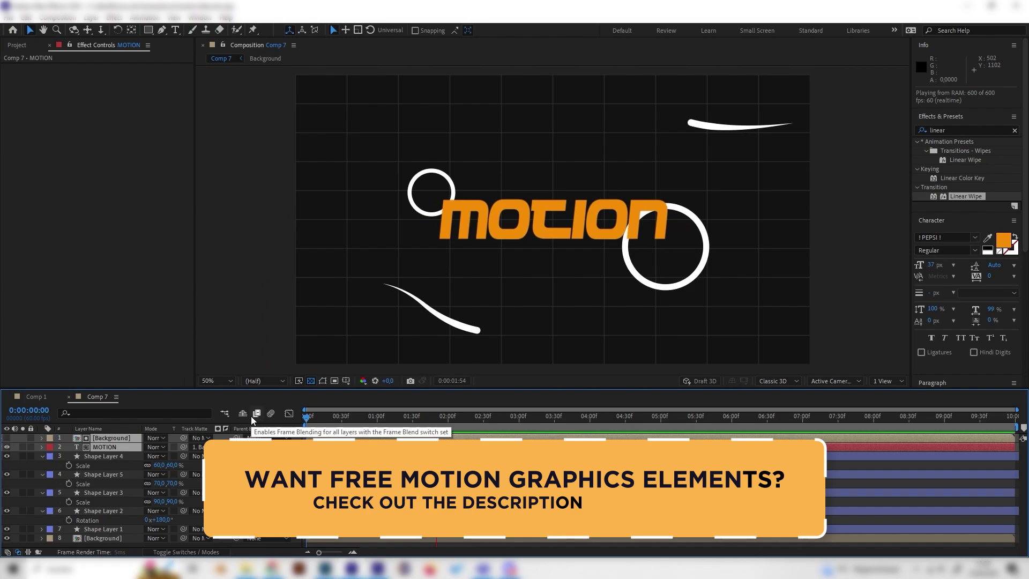
key("space")
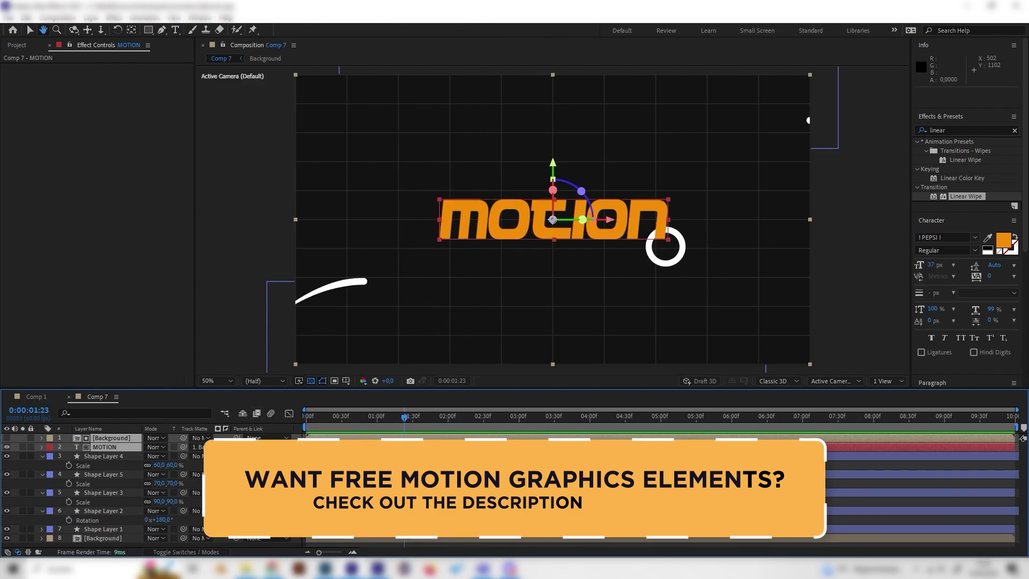
Step: Duplicate Shape Layer 4, start the copy 7 frames earlier, and place its circle above MOTION at about 952, 308
left_click(104, 458)
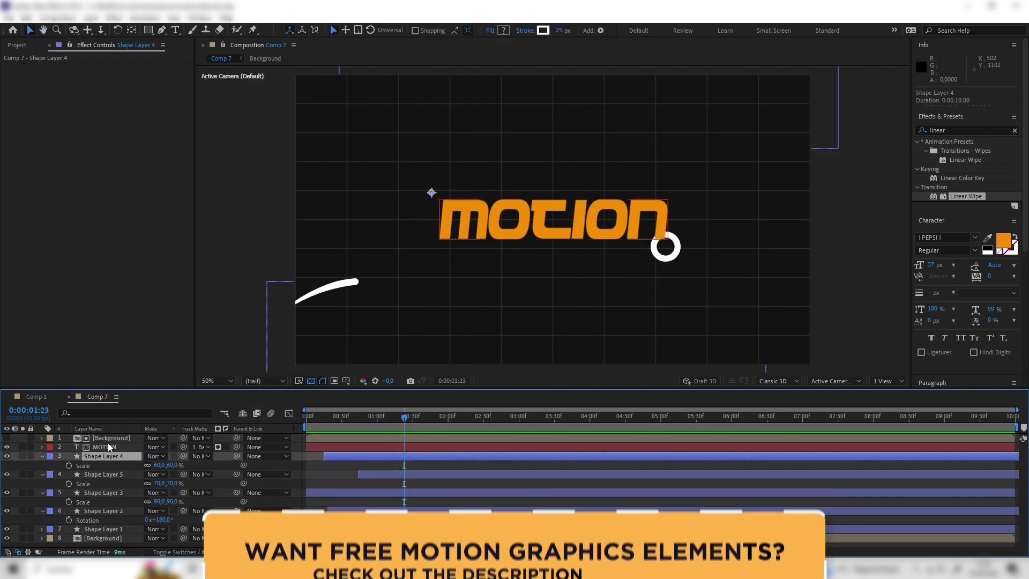
key("ctrl+d")
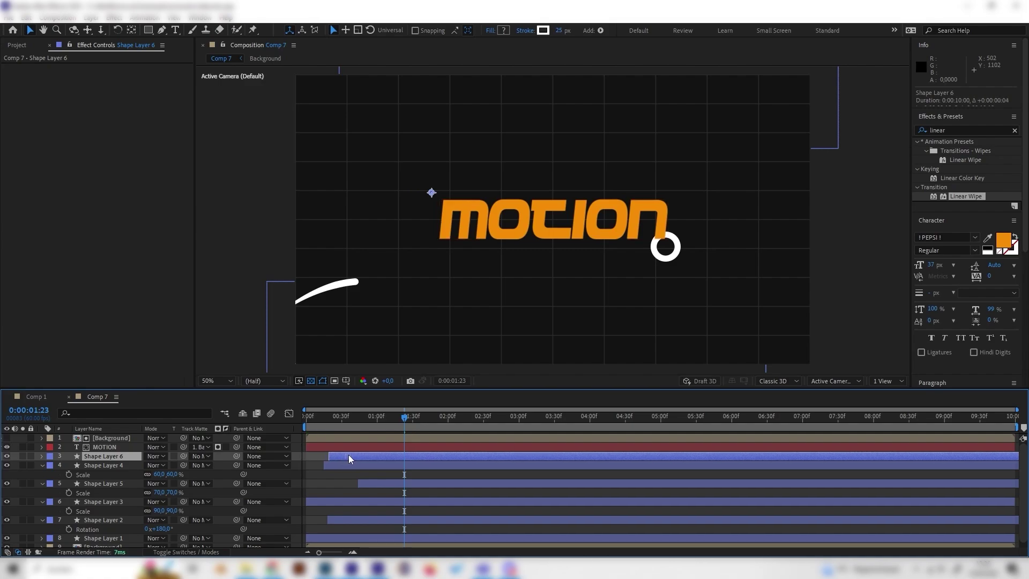
left_click_drag(349, 455, 340, 454)
left_click_drag(406, 416, 463, 415)
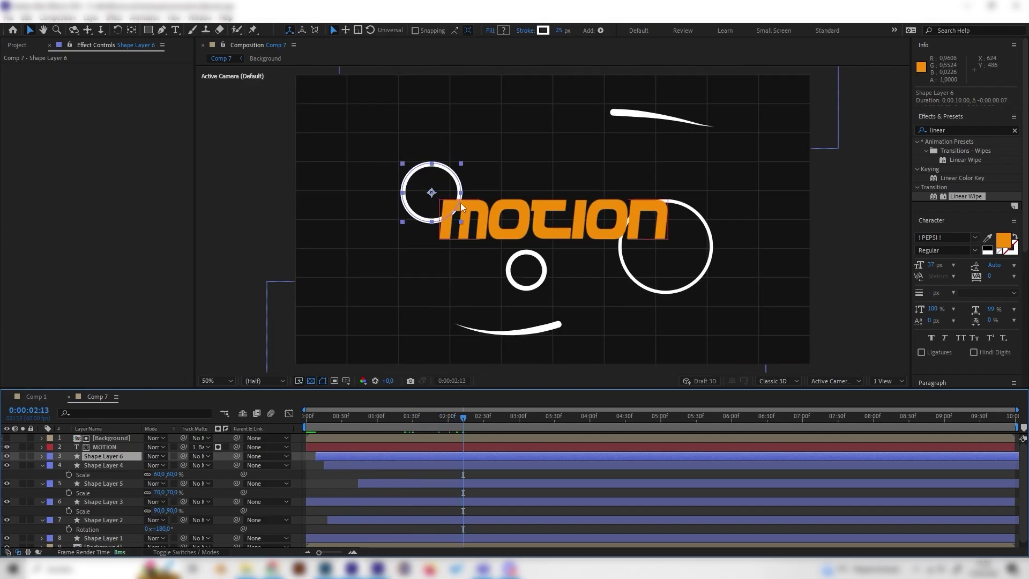
left_click_drag(434, 197, 553, 162)
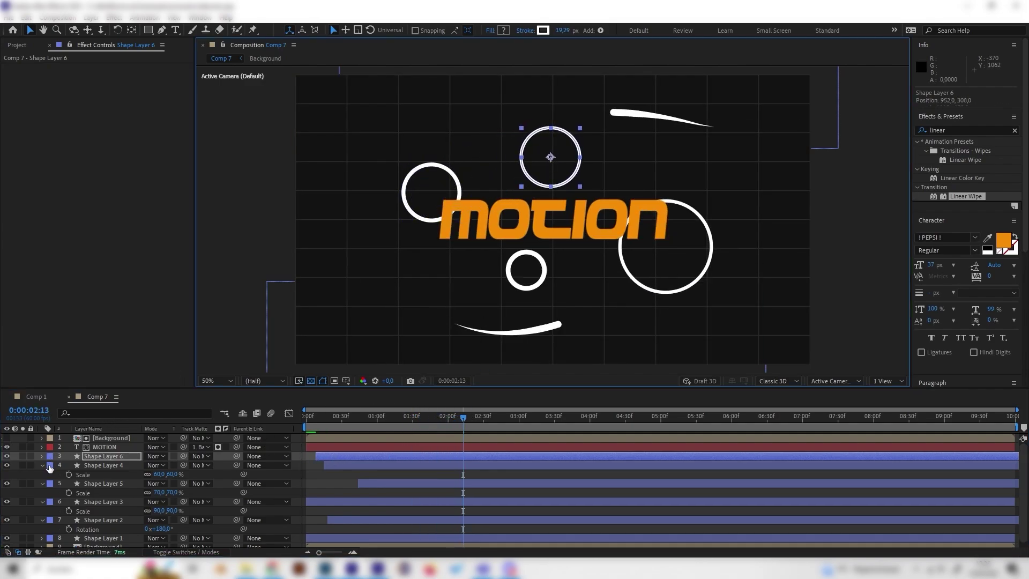
Step: Change the stroke color of Shape Layer 6's circle to the orange sampled from the MOTION text
left_click(40, 457)
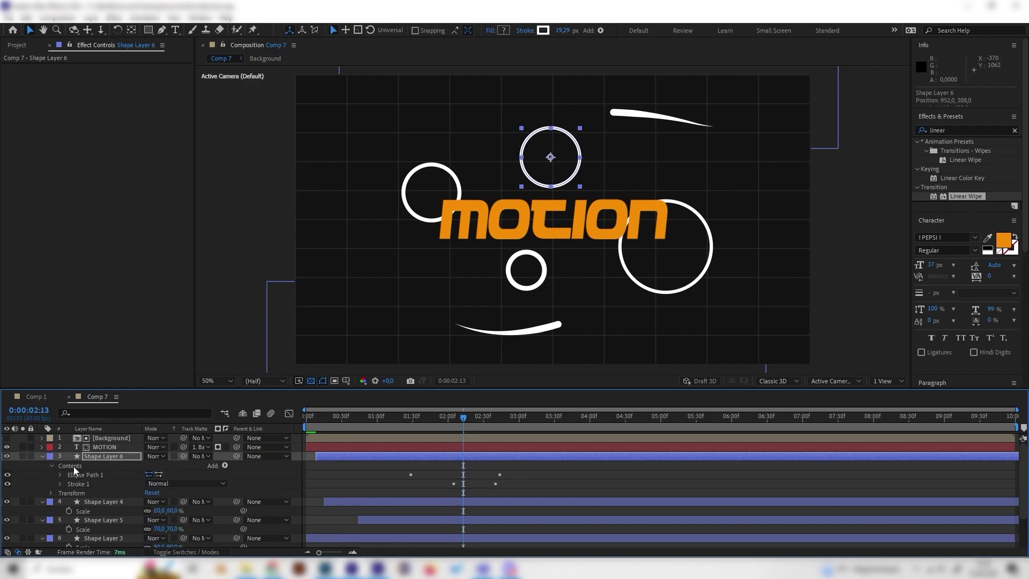
left_click(60, 475)
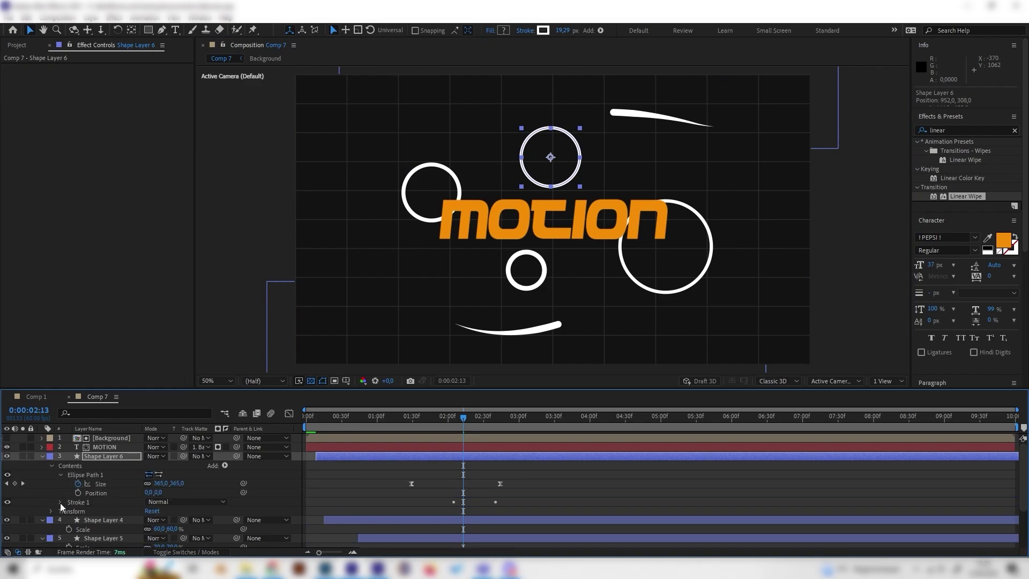
left_click(61, 502)
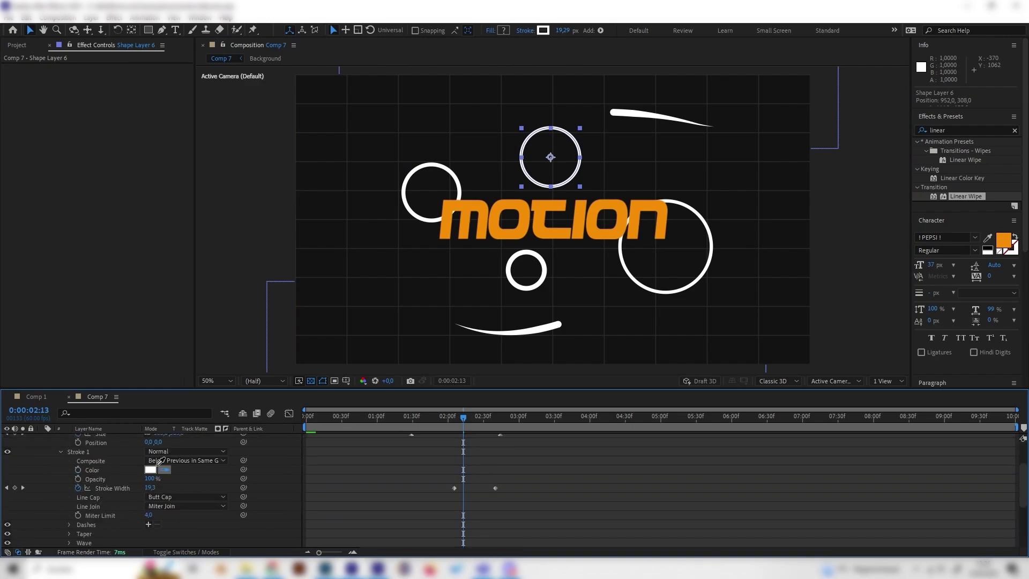
left_click(174, 477)
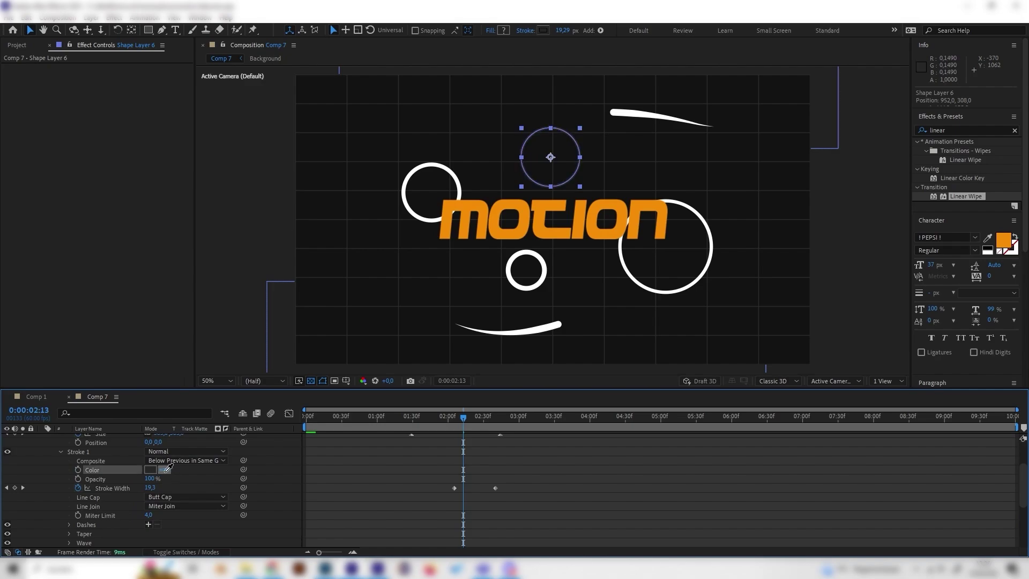
left_click(481, 225)
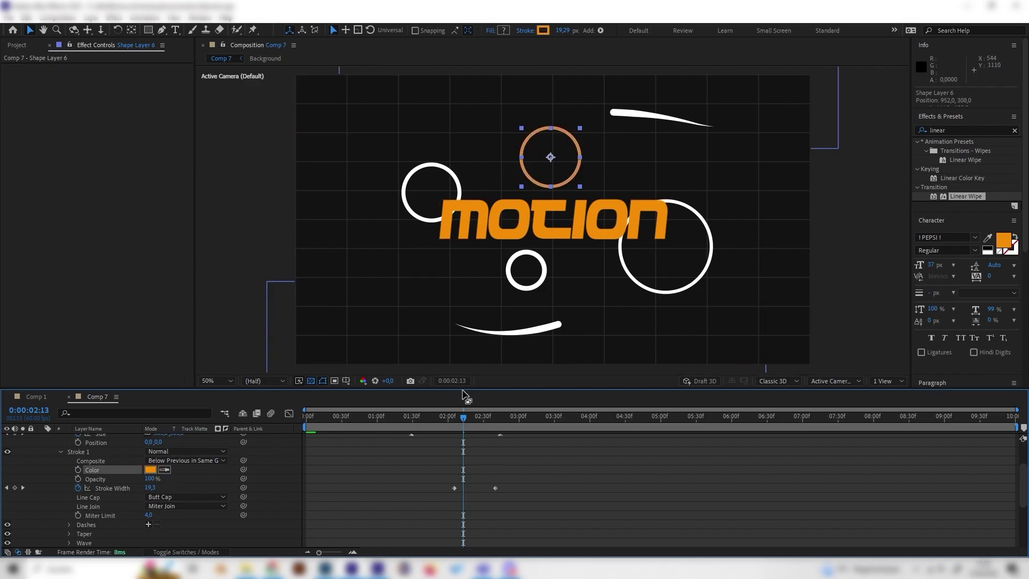
Step: Preview the animation with the orange ring from 0:00:00:38 and again from the beginning
left_click_drag(465, 423, 350, 436)
key("space")
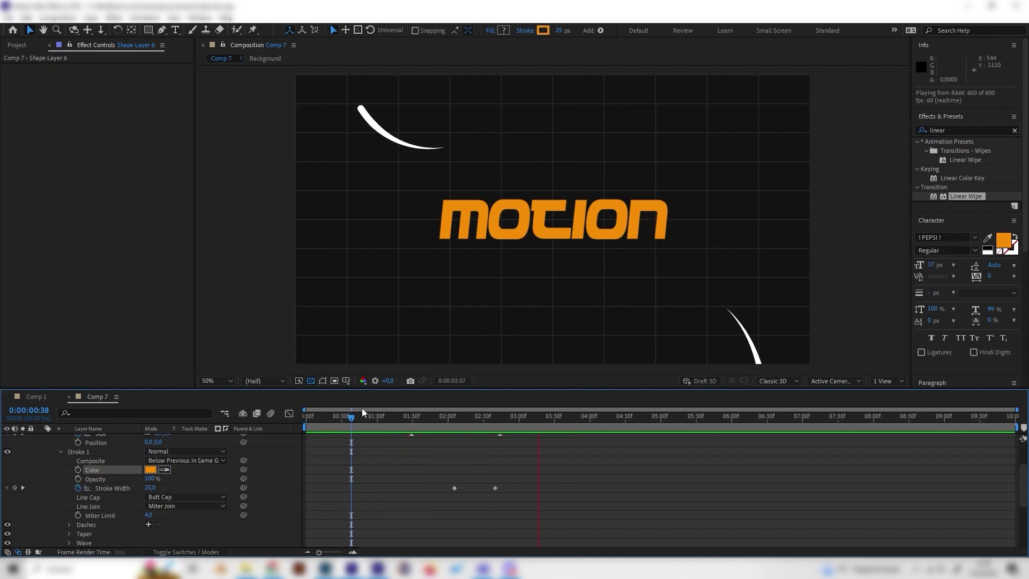
key("Home")
key("space")
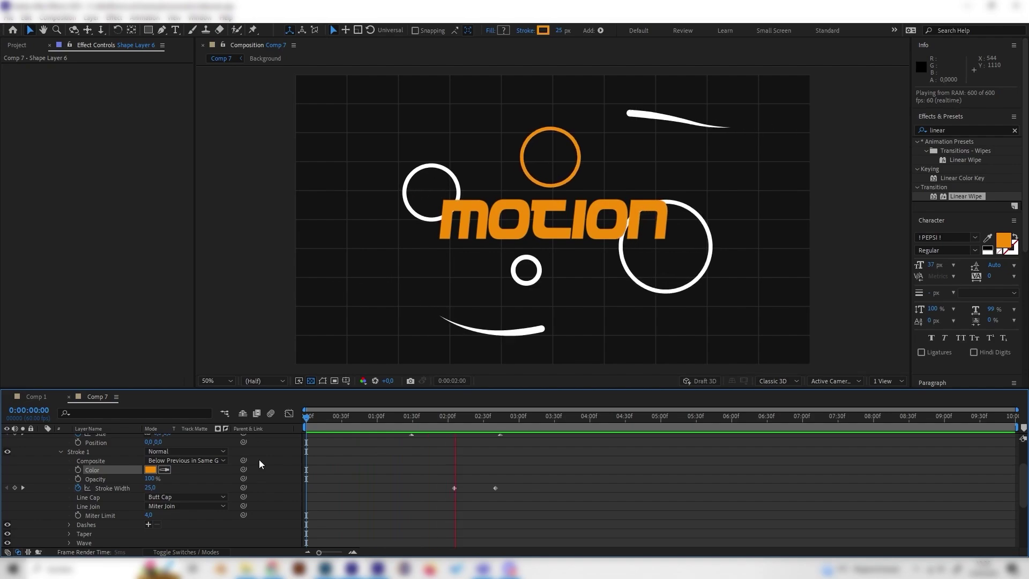
key("space")
left_click(289, 413)
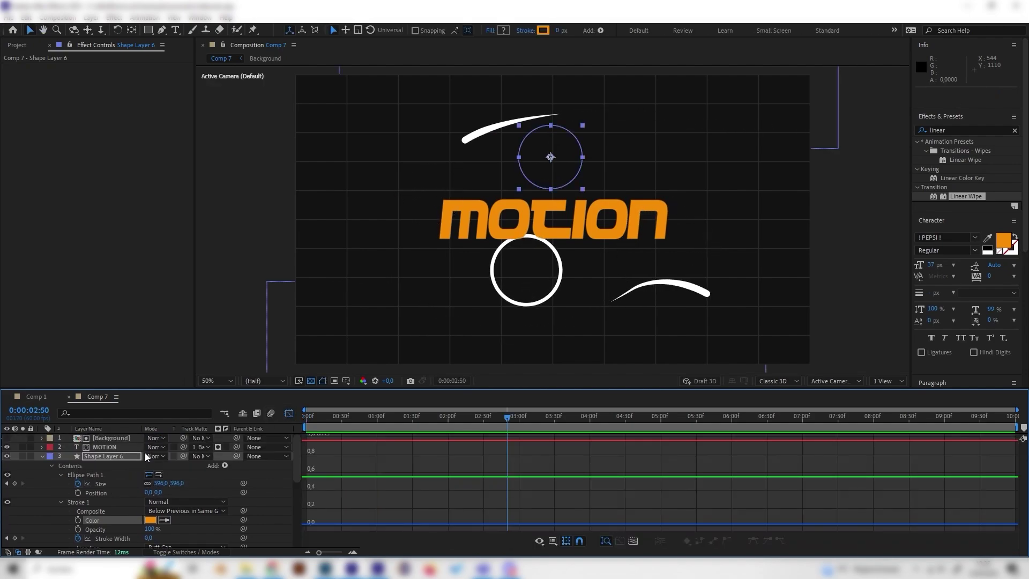
key("space")
left_click(289, 413)
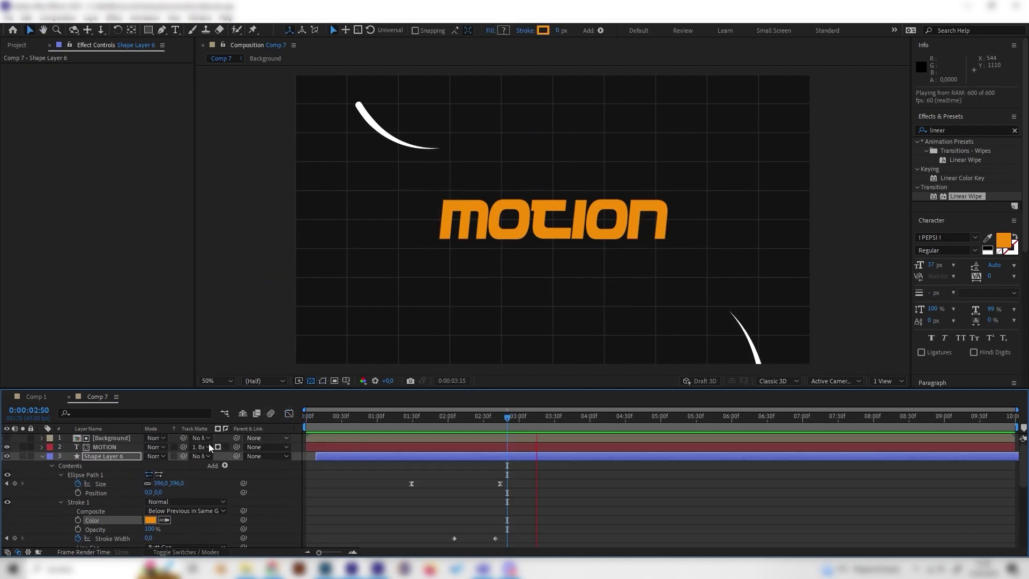
Step: Collapse the open properties of Shape Layers 2 to 6, and move the current time to 0:00:05:16
left_click(43, 456)
left_click_drag(562, 422, 680, 420)
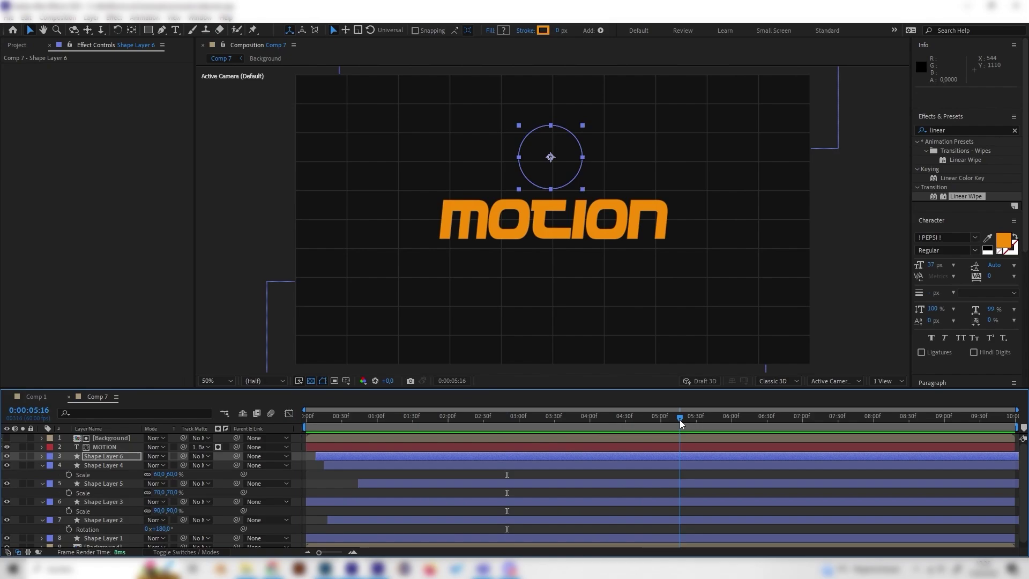
left_click(42, 465)
left_click(43, 475)
left_click(43, 484)
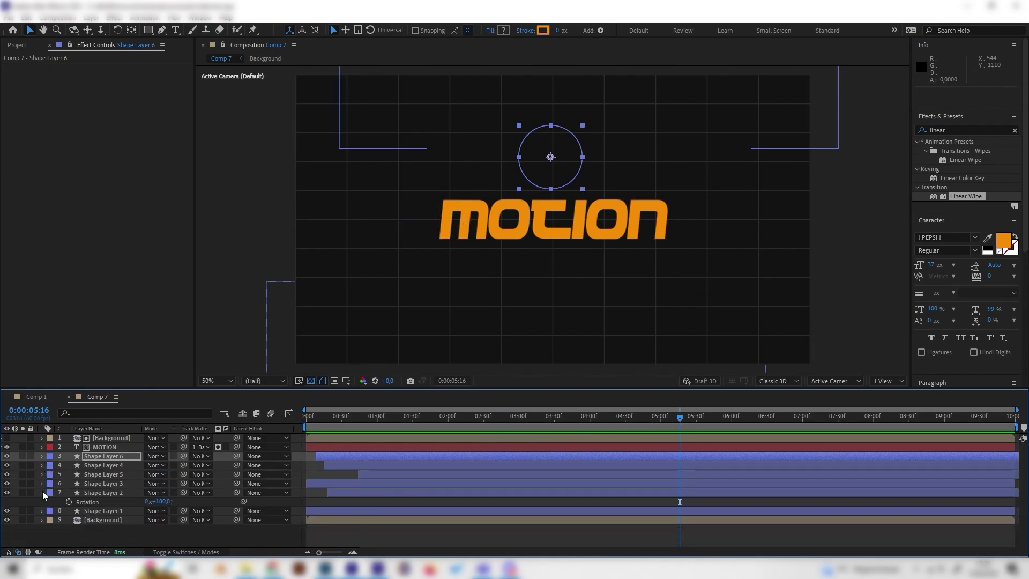
left_click(43, 493)
Step: Pre-compose all nine layers of Comp 7 together, moving all attributes into the new composition
left_click(111, 510)
left_click(109, 436, "shift")
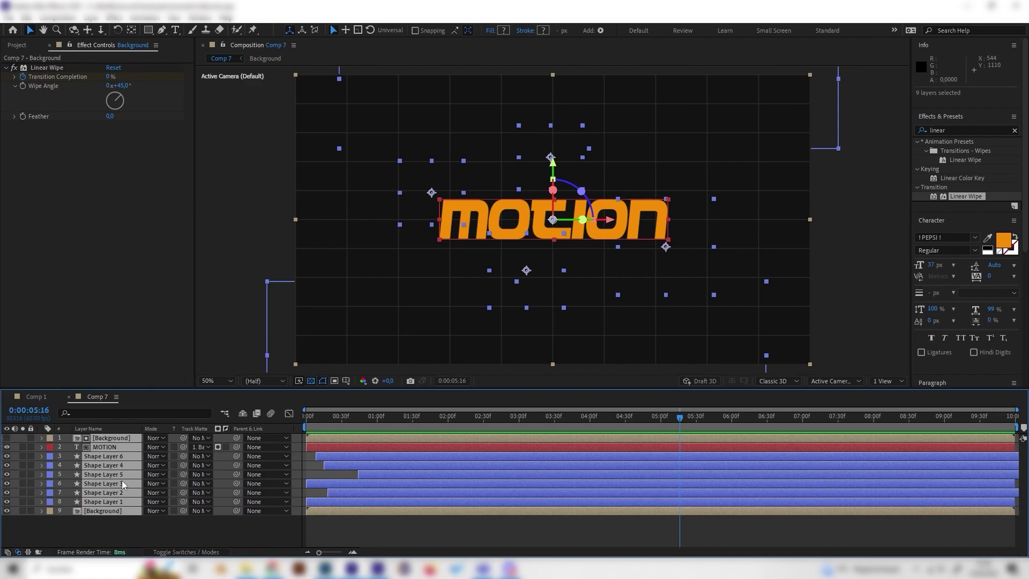
left_click(109, 511)
left_click(119, 436, "shift")
right_click(116, 464)
left_click(161, 392)
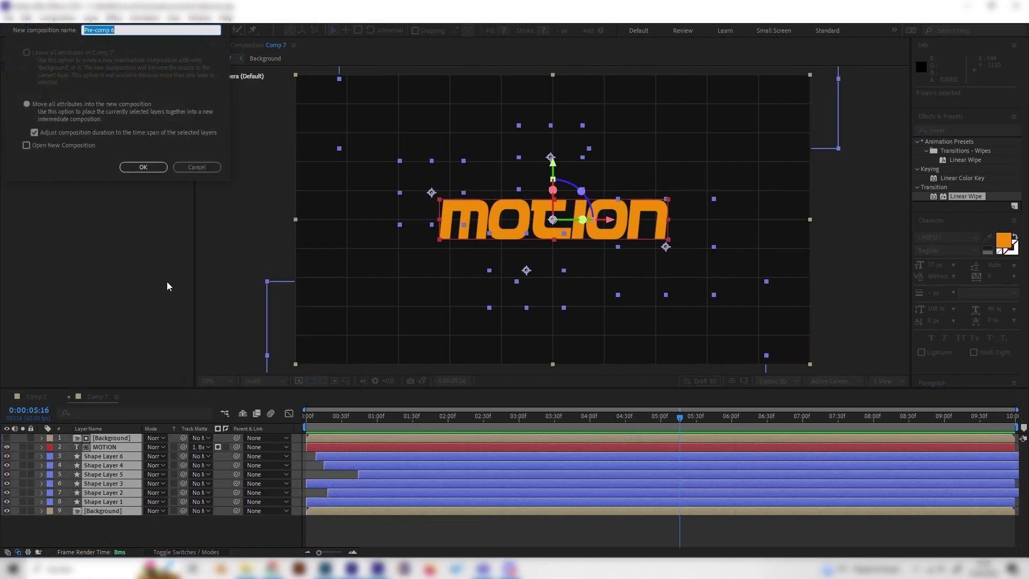
left_click(143, 167)
Step: Preview the pre-composed animation from the beginning and scrub on to 0:00:03:21
key("Home")
key("space")
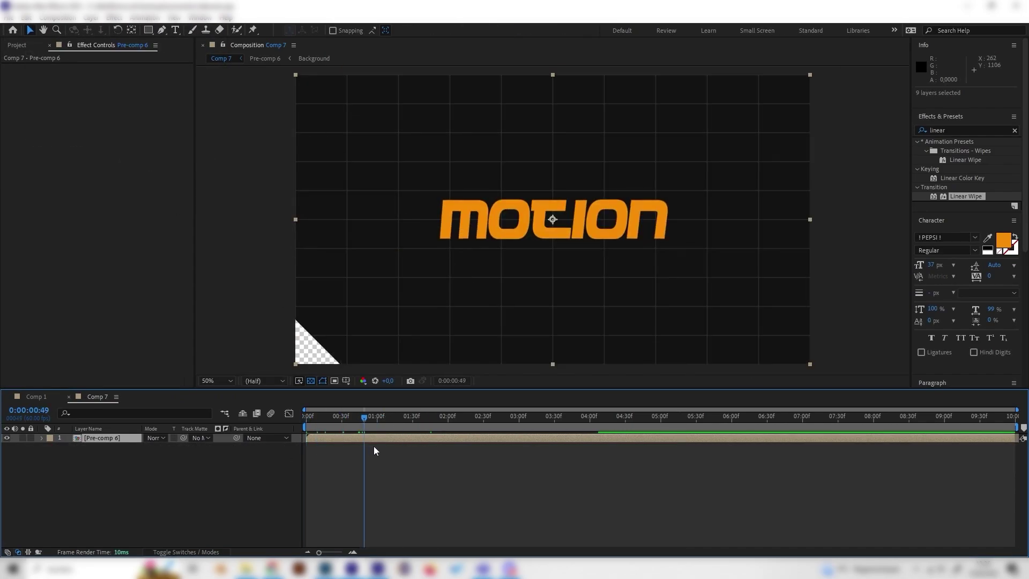
left_click_drag(374, 450, 527, 465)
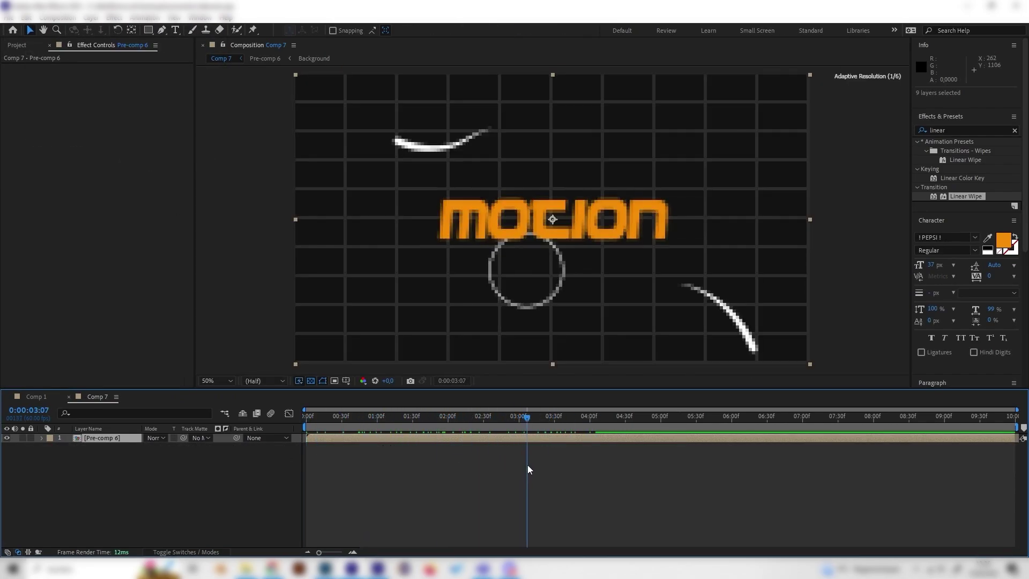
left_click_drag(534, 416, 542, 419)
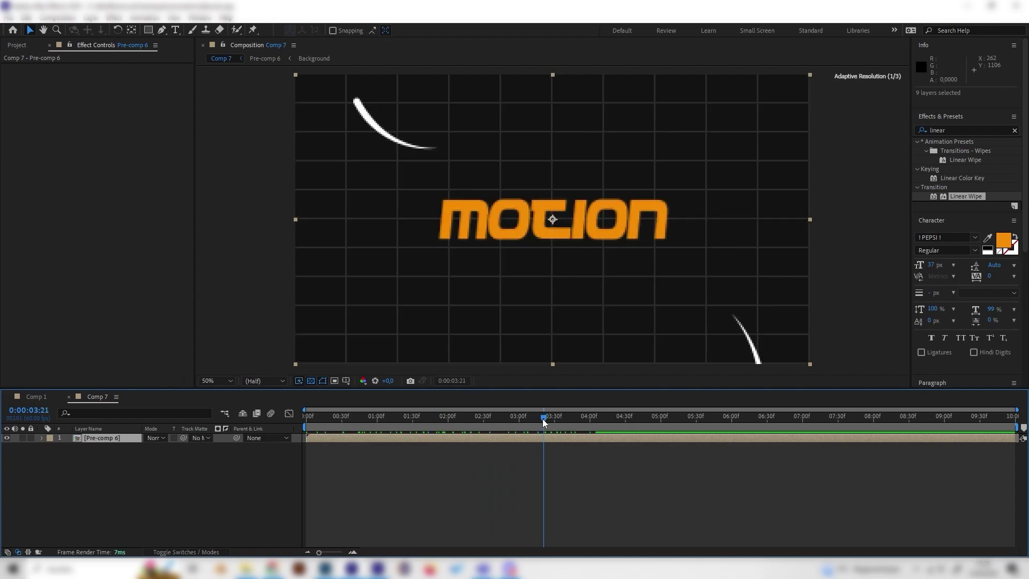
Step: Find the CC Grid Wipe transition among the effects and apply it to the Pre-comp 6 layer
left_click(102, 436)
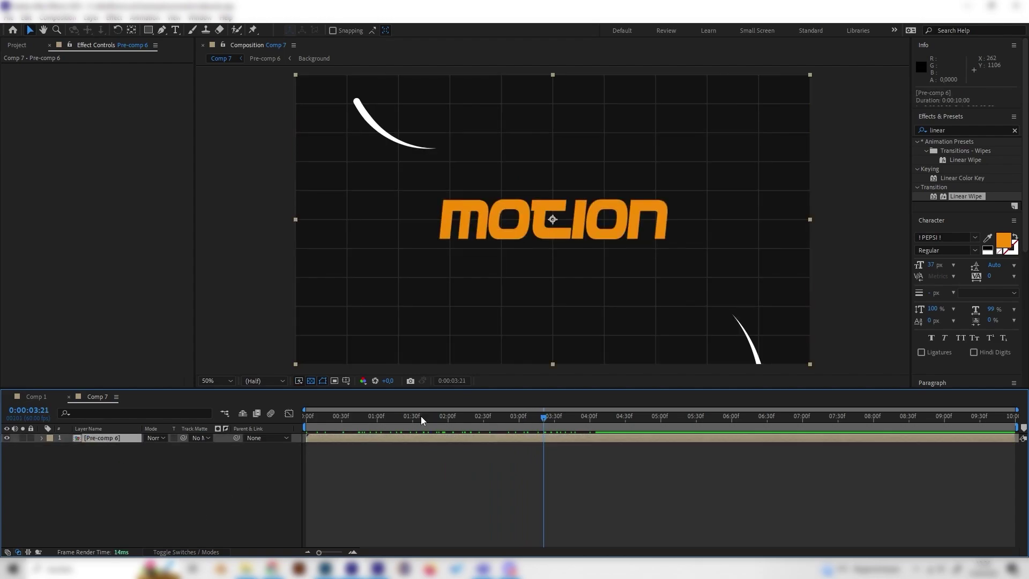
left_click(965, 130)
key("BackSpace")
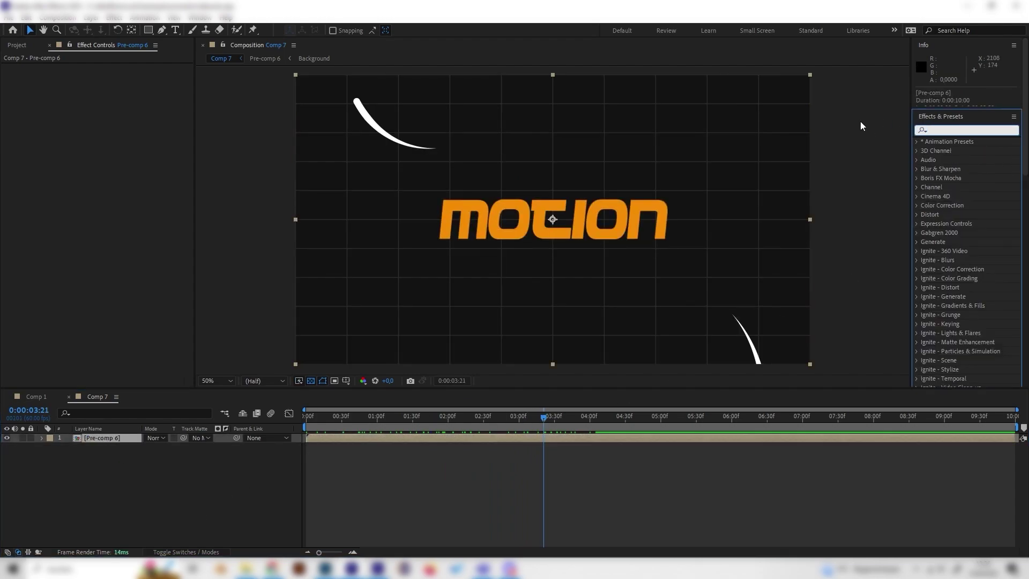
scroll(955, 288, "down", 3)
scroll(955, 288, "down", 3)
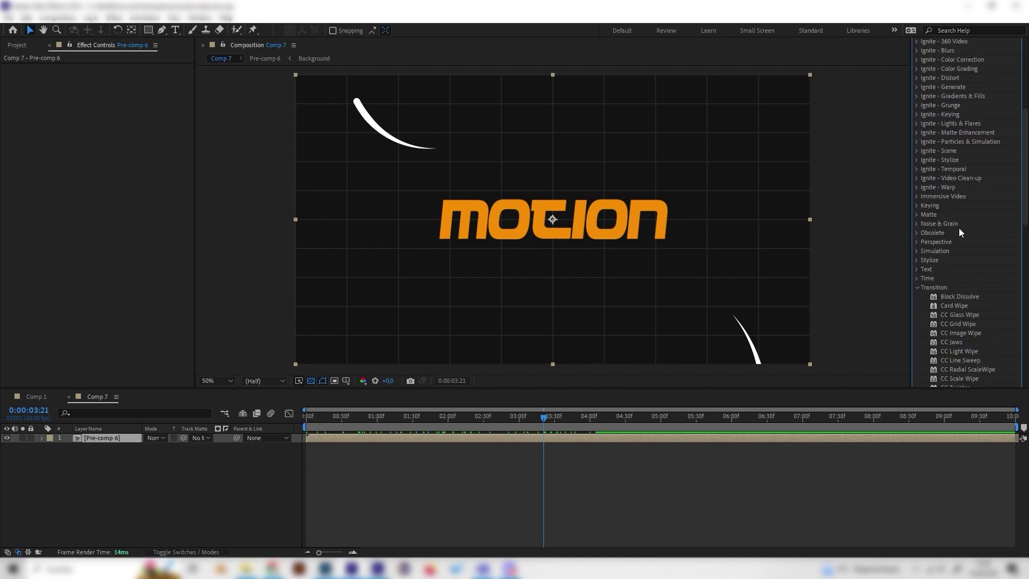
scroll(959, 230, "down", 5)
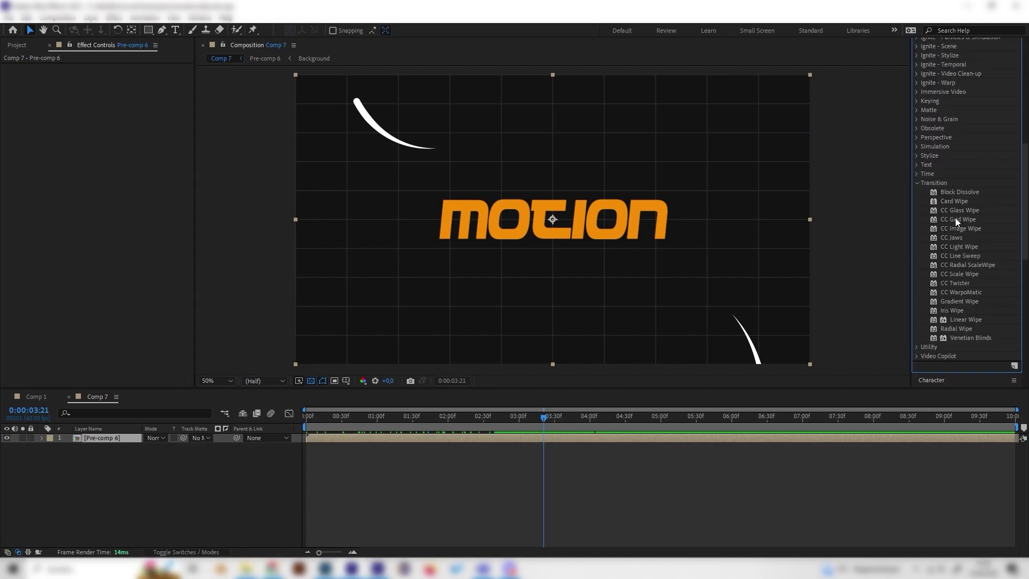
left_click(961, 218)
left_click_drag(961, 217, 113, 436)
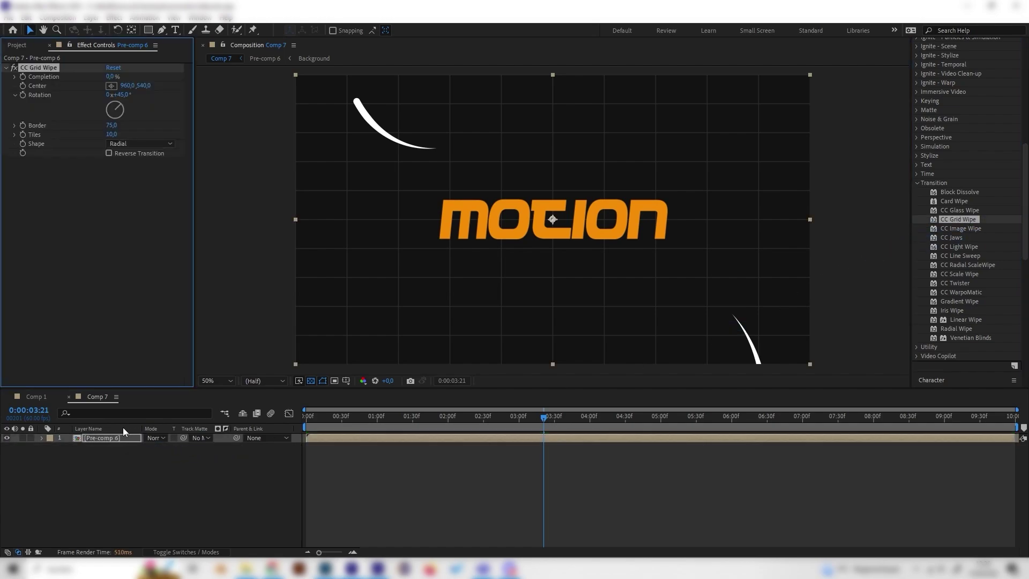
Step: Keyframe CC Grid Wipe's Completion at 0% at 0:00:03:23 and raise it just before the 5-second mark to wipe the layer away
mouse_move(544, 429)
left_mouse_down()
mouse_move(447, 430)
mouse_move(565, 432)
mouse_move(546, 433)
left_mouse_up()
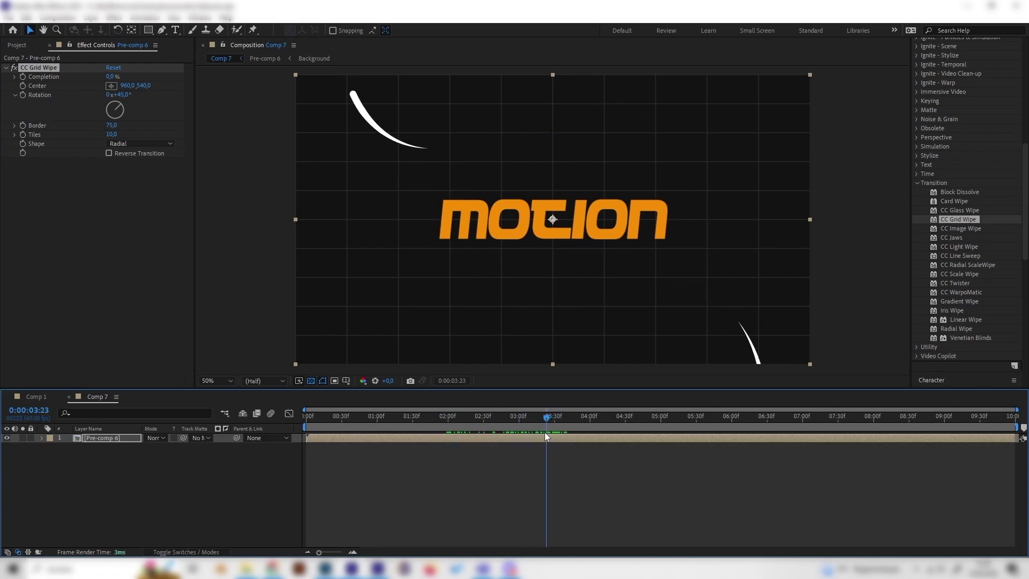
left_click(23, 77)
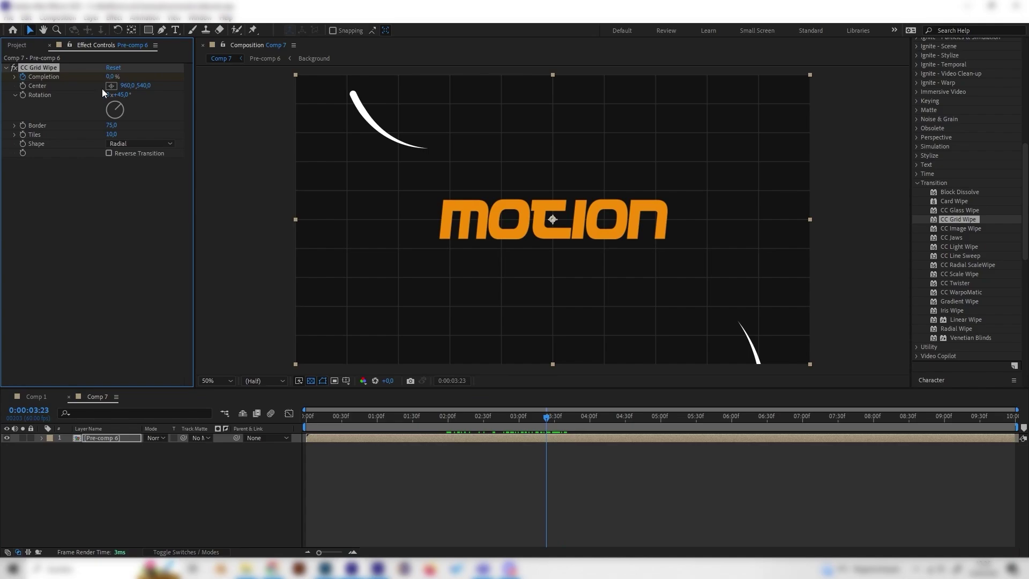
left_click_drag(561, 417, 650, 422)
left_click_drag(114, 77, 429, 223)
Step: Preview the whole animation with the closing grid wipe from the beginning several times
left_click_drag(647, 420, 170, 420)
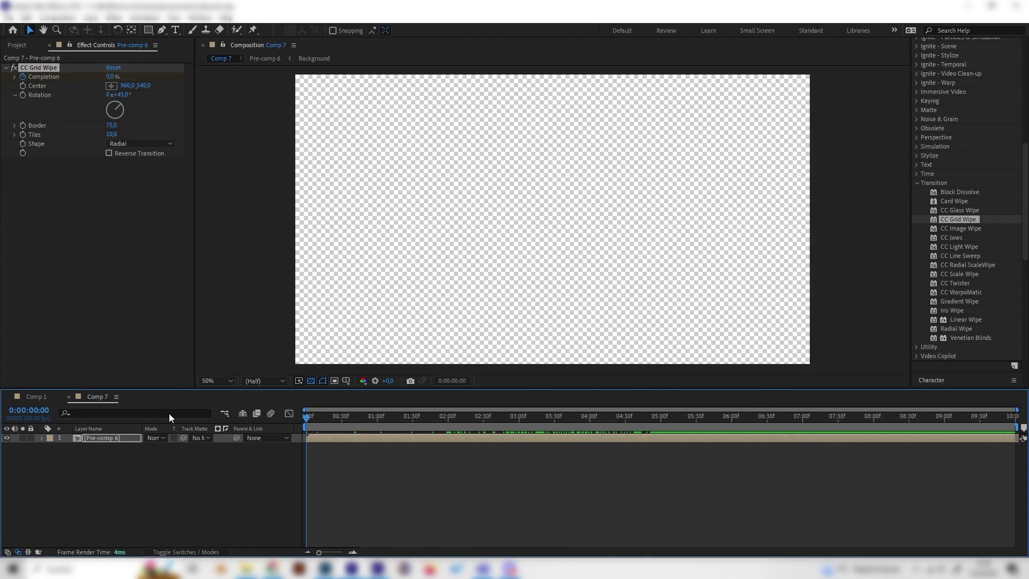
key("space")
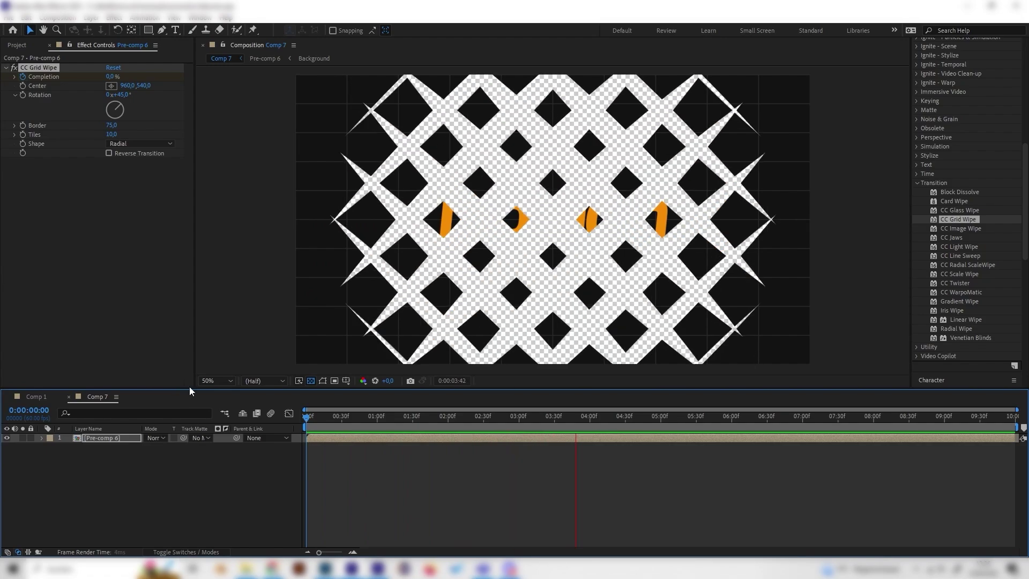
key("space")
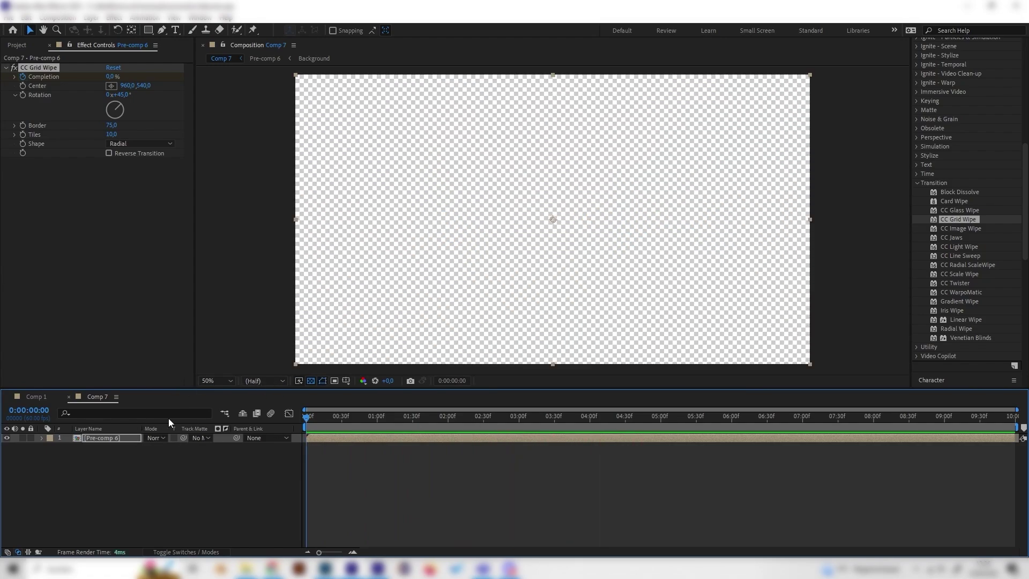
mouse_move(324, 423)
left_mouse_down()
mouse_move(375, 424)
mouse_move(304, 448)
mouse_move(474, 442)
mouse_move(295, 459)
mouse_move(288, 449)
mouse_move(344, 423)
mouse_move(433, 414)
mouse_move(259, 427)
left_mouse_up()
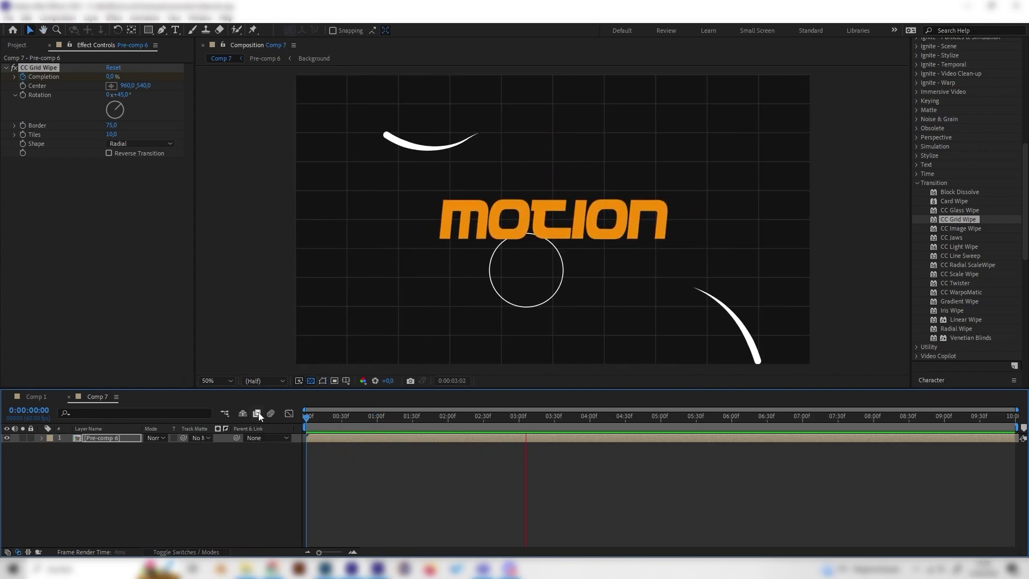
key("space")
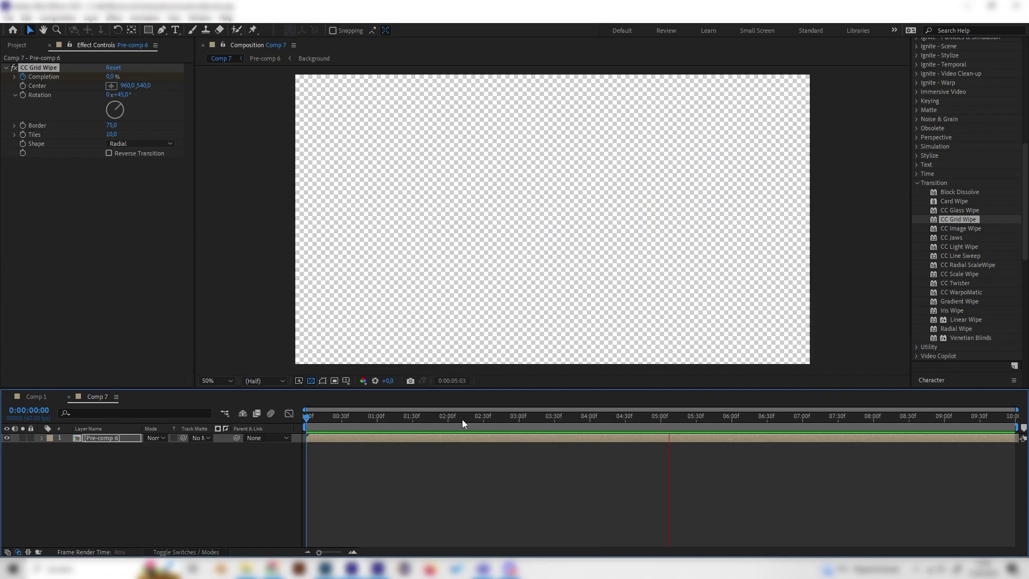
key("space")
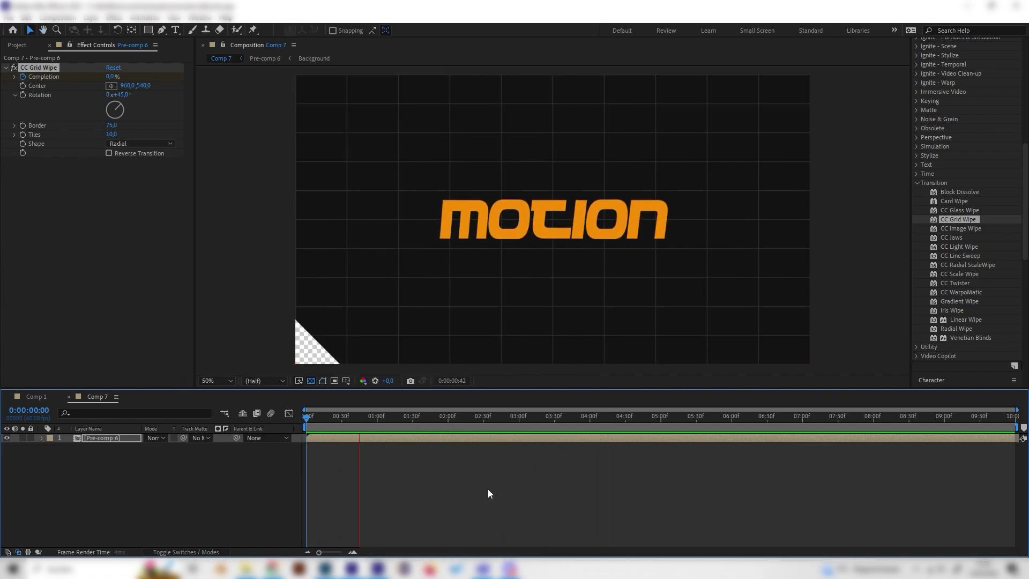